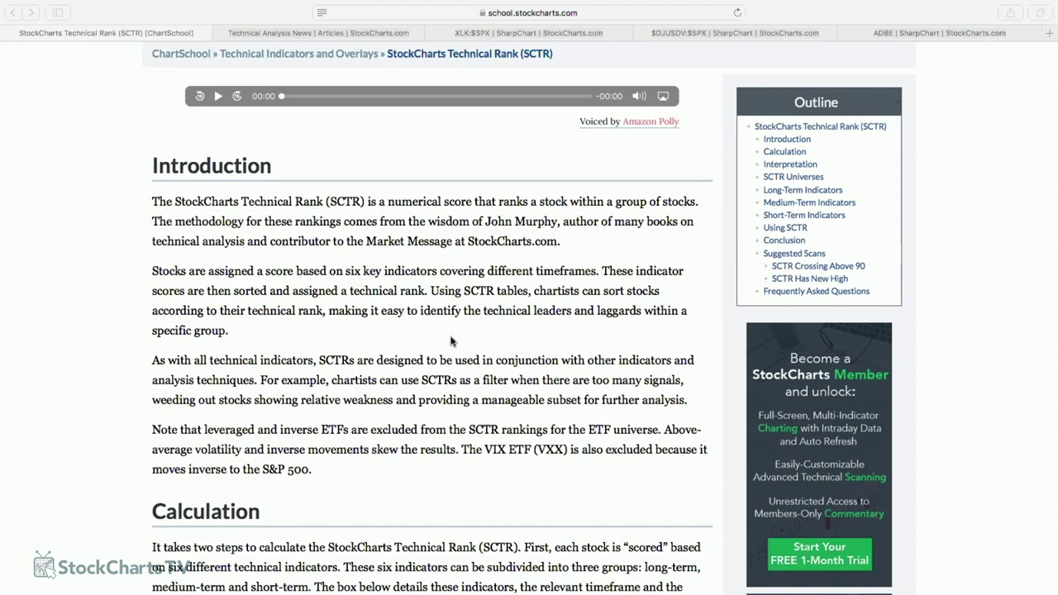
Read how the SCTR is calculated, including the long-, medium- and short-term indicator weightings
scroll(451, 341, down, 10)
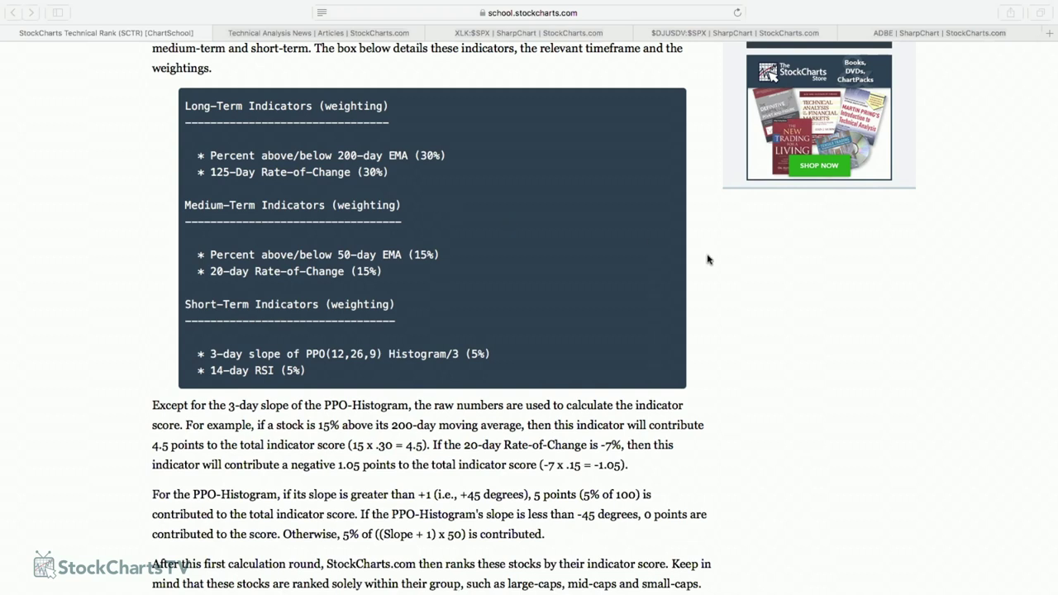
scroll(707, 259, up, 3)
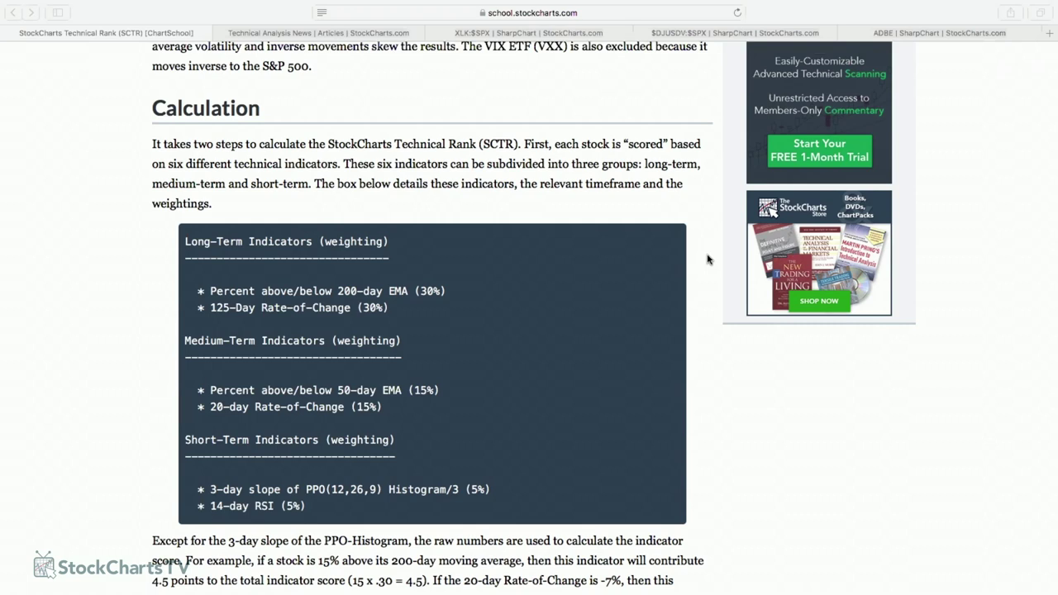
scroll(708, 260, up, 10)
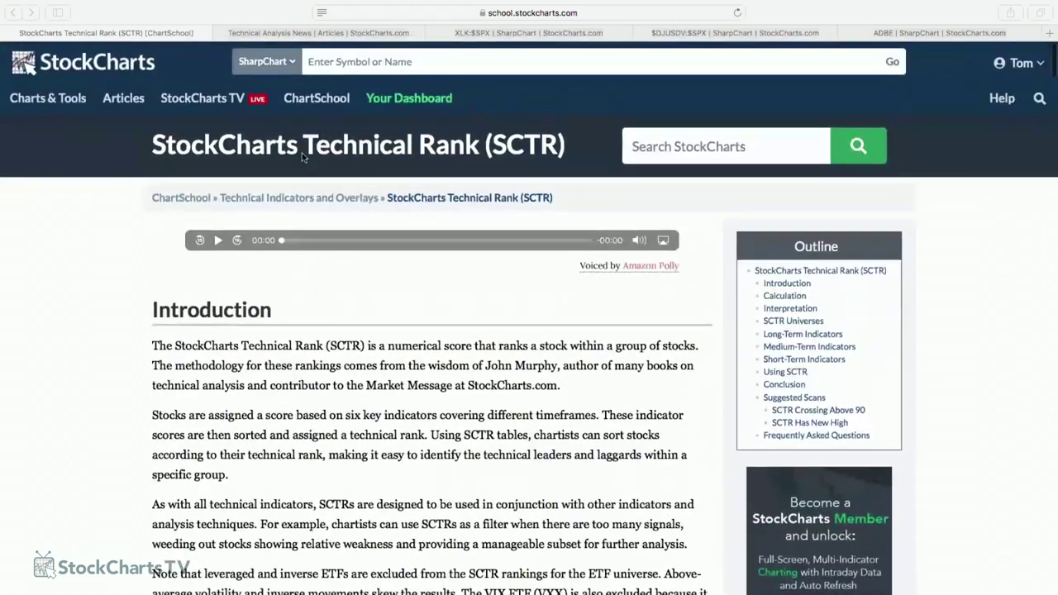
Go to the member dashboard and open the SCTR Reports from its reports and analysis tools
click(407, 103)
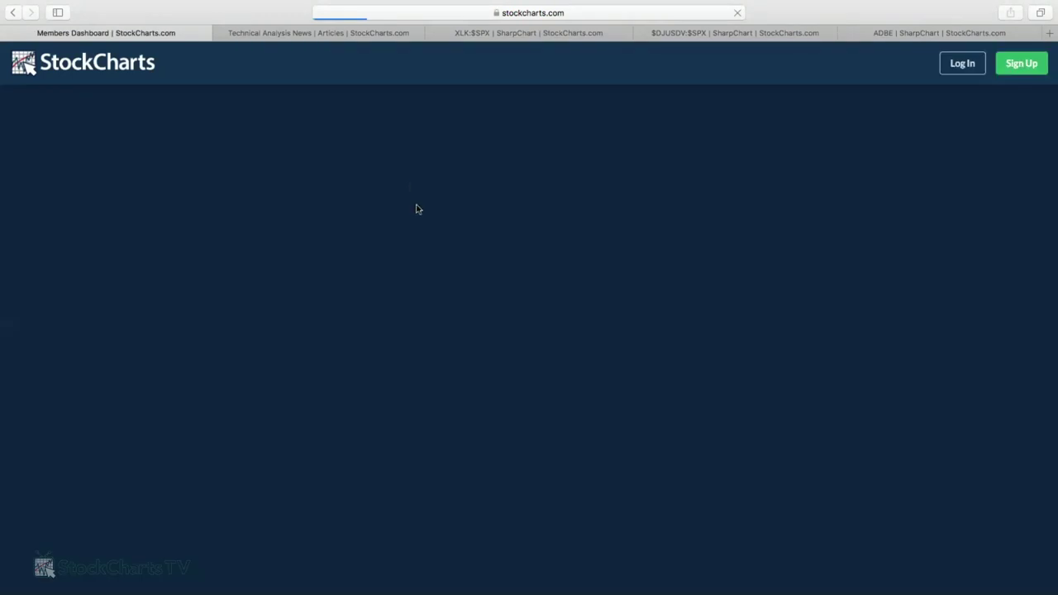
scroll(179, 296, down, 2)
scroll(180, 298, down, 7)
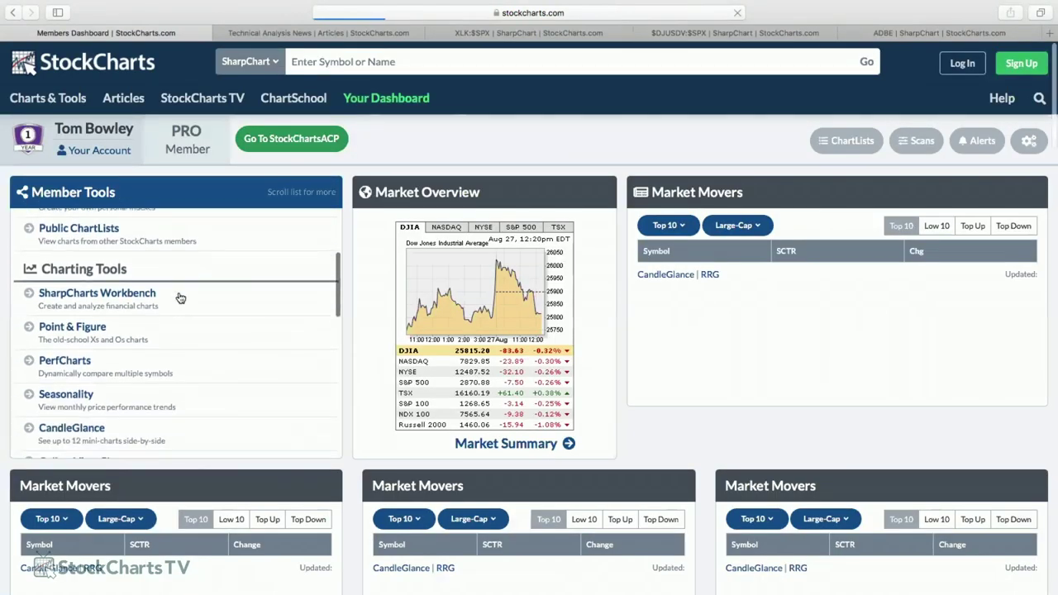
scroll(180, 298, down, 5)
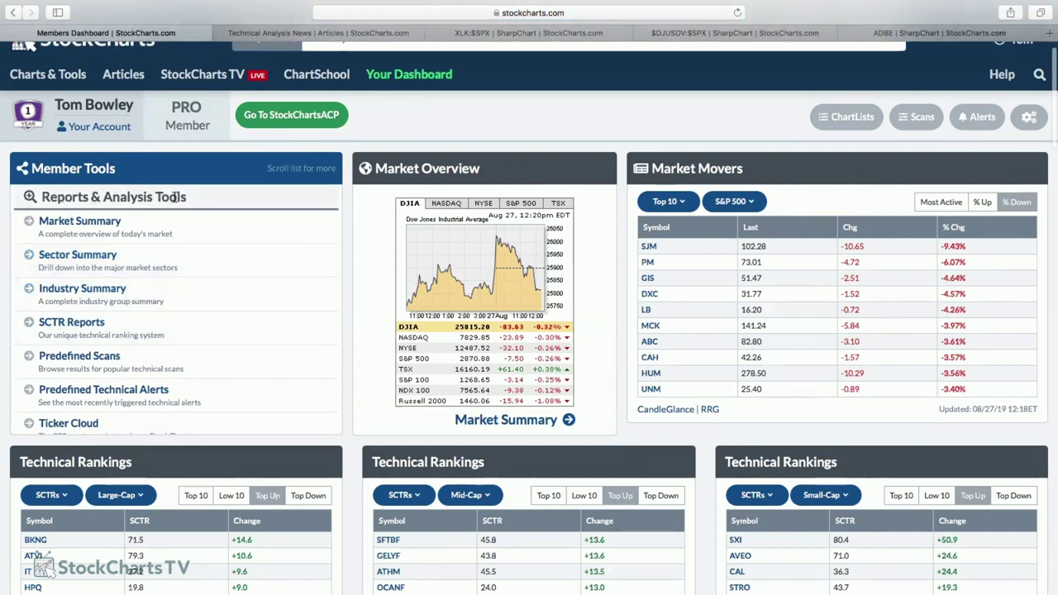
click(75, 325)
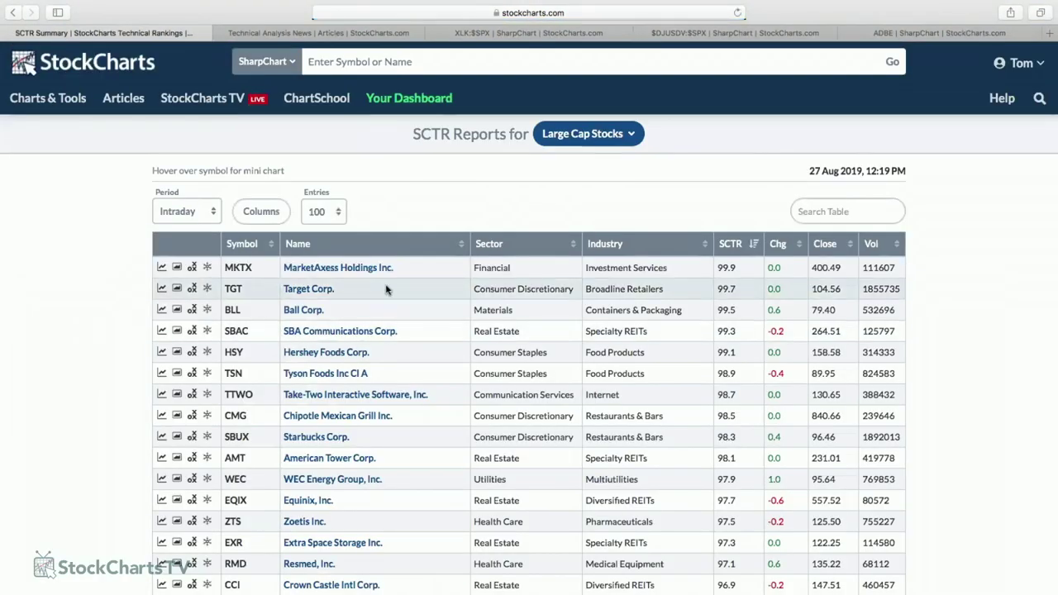
Check which stock groups the SCTR report offers, keeping Large Cap Stocks selected
click(577, 135)
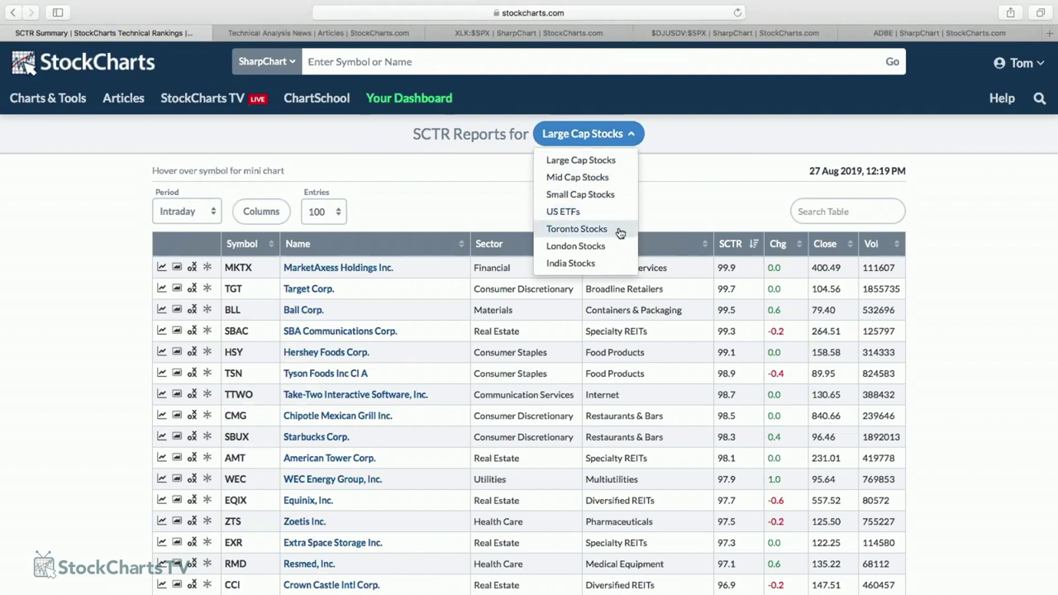
click(685, 140)
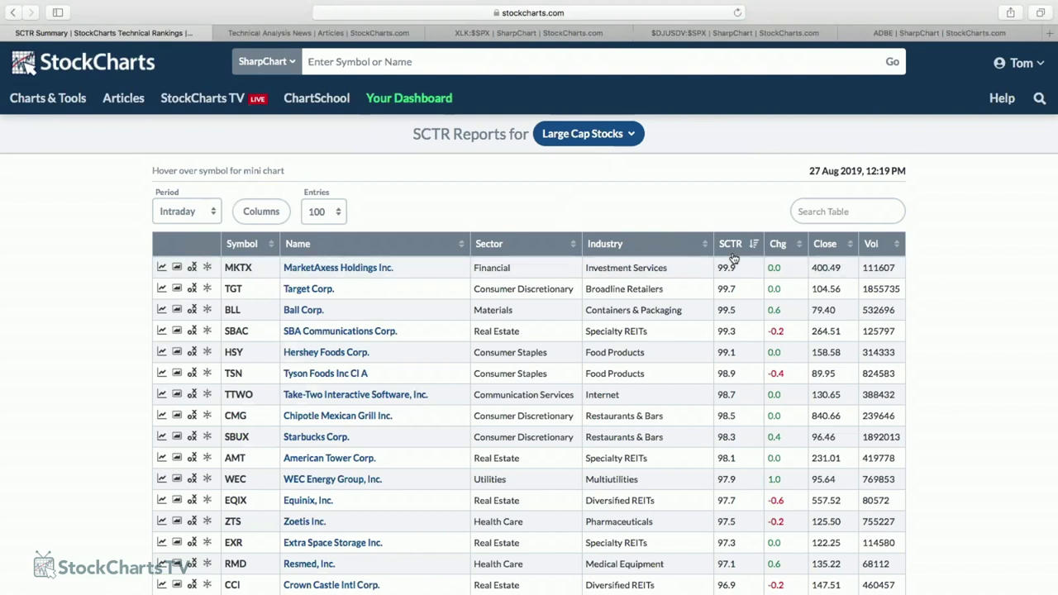
Open the MarketAxess Holdings (MKTX) chart from the SCTR report and apply the Relative Chart 1 Year style
scroll(732, 259, down, 2)
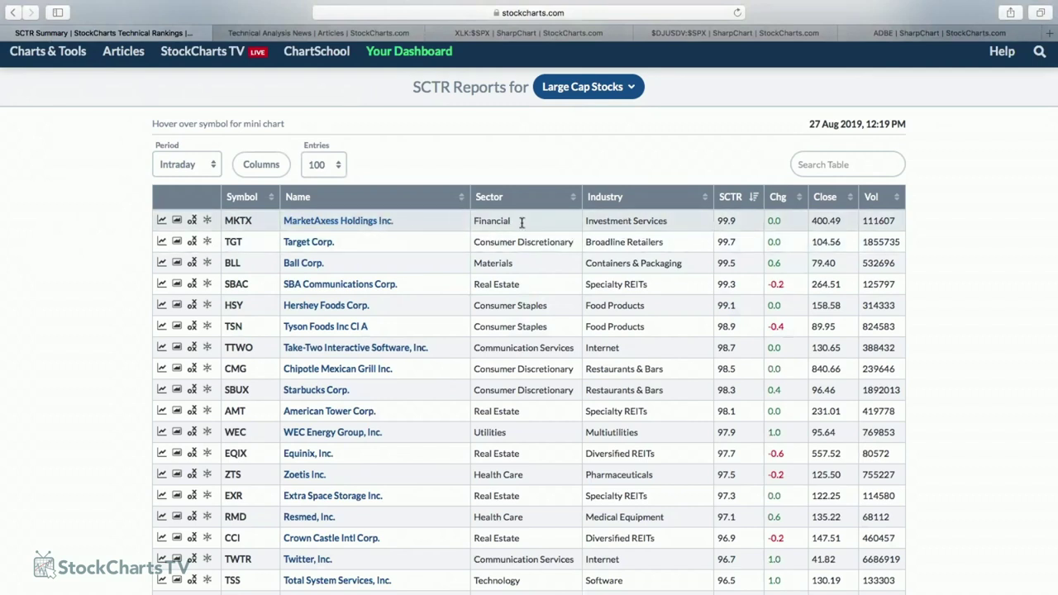
click(343, 220)
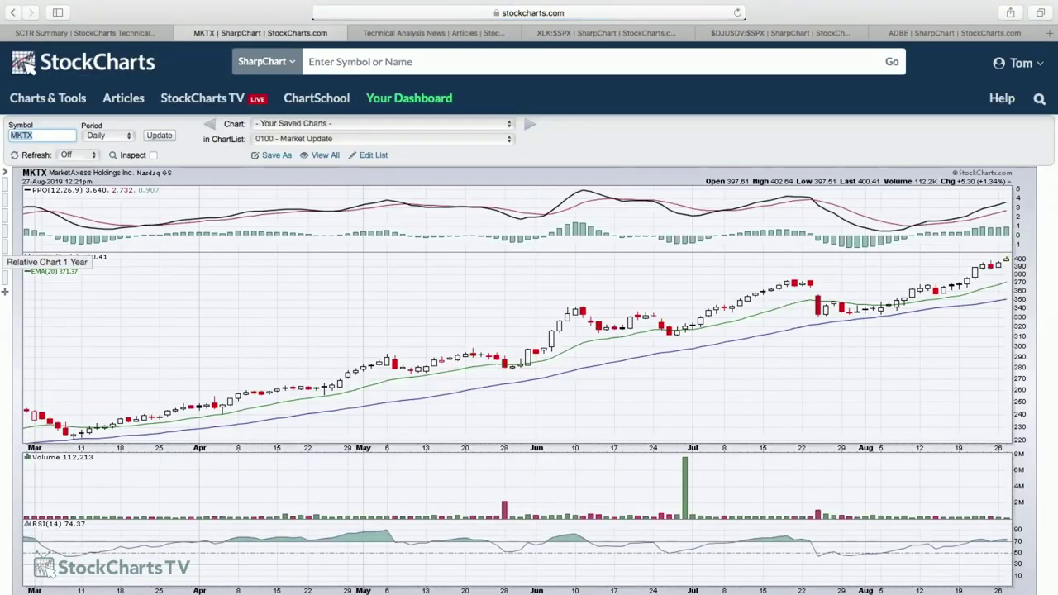
click(5, 258)
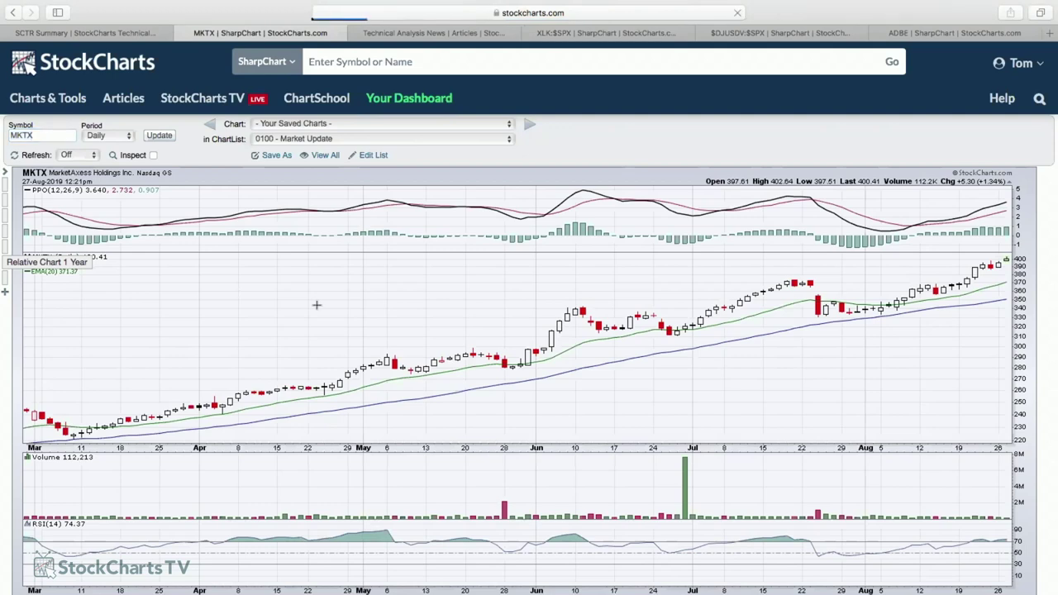
Examine MKTX's price chart and its relative strength panels against the $DJUSSB industry group and $SPX
scroll(437, 289, down, 5)
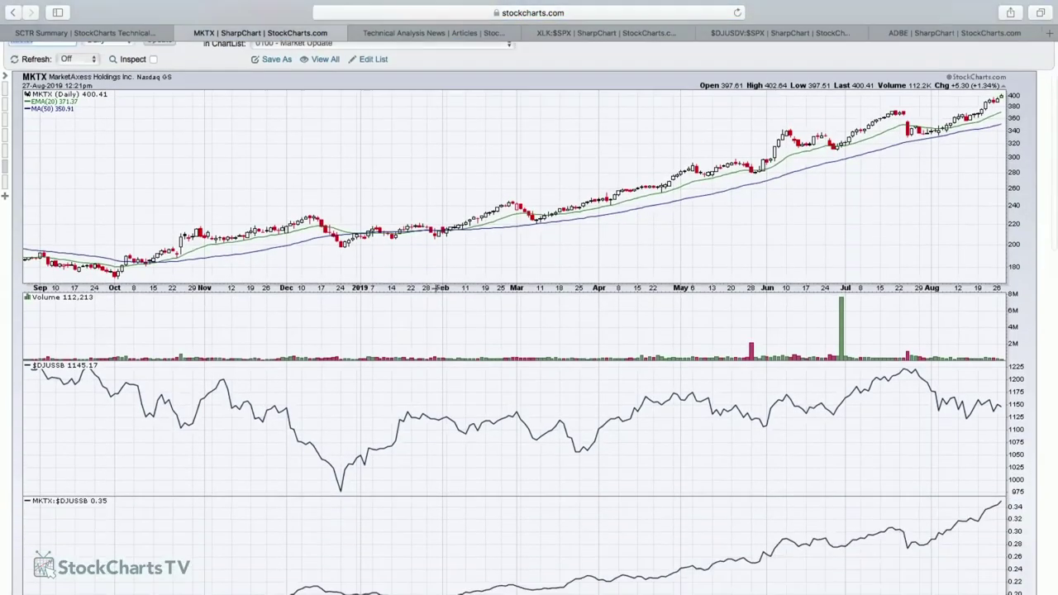
scroll(947, 300, down, 3)
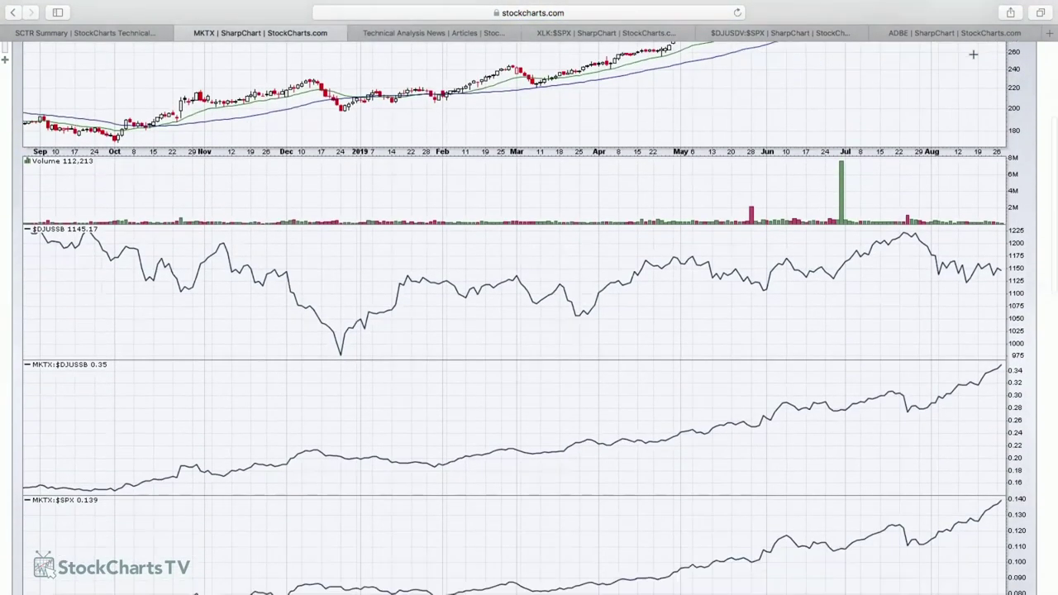
scroll(970, 315, down, 8)
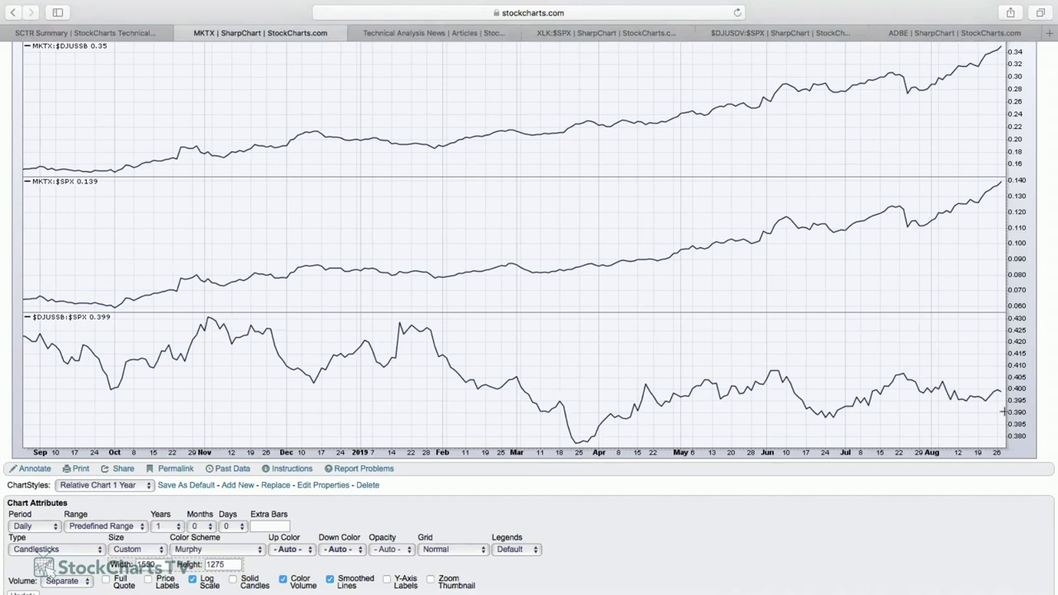
scroll(1004, 411, up, 3)
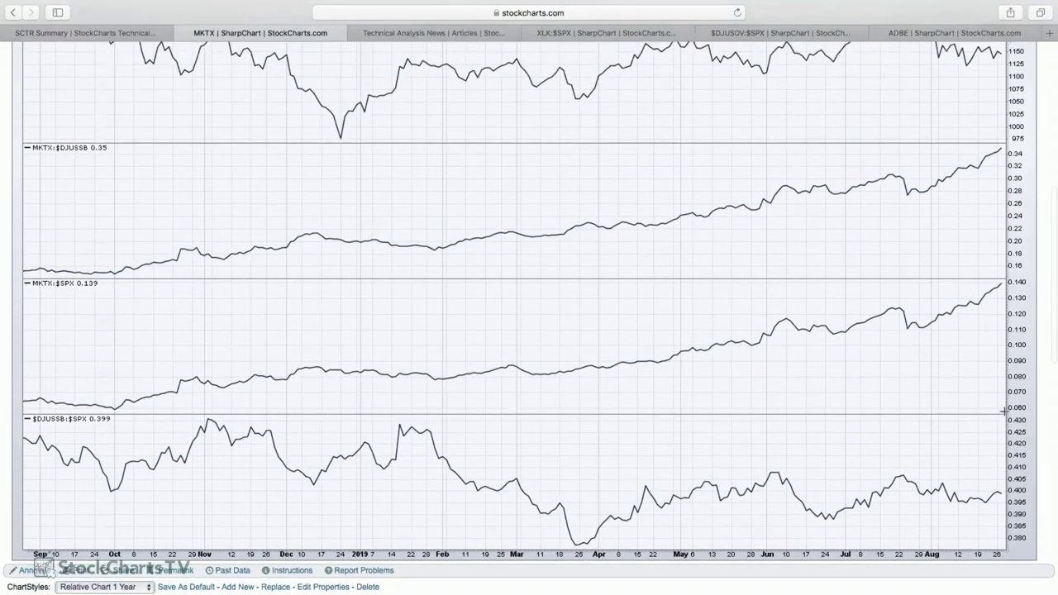
scroll(1005, 411, up, 9)
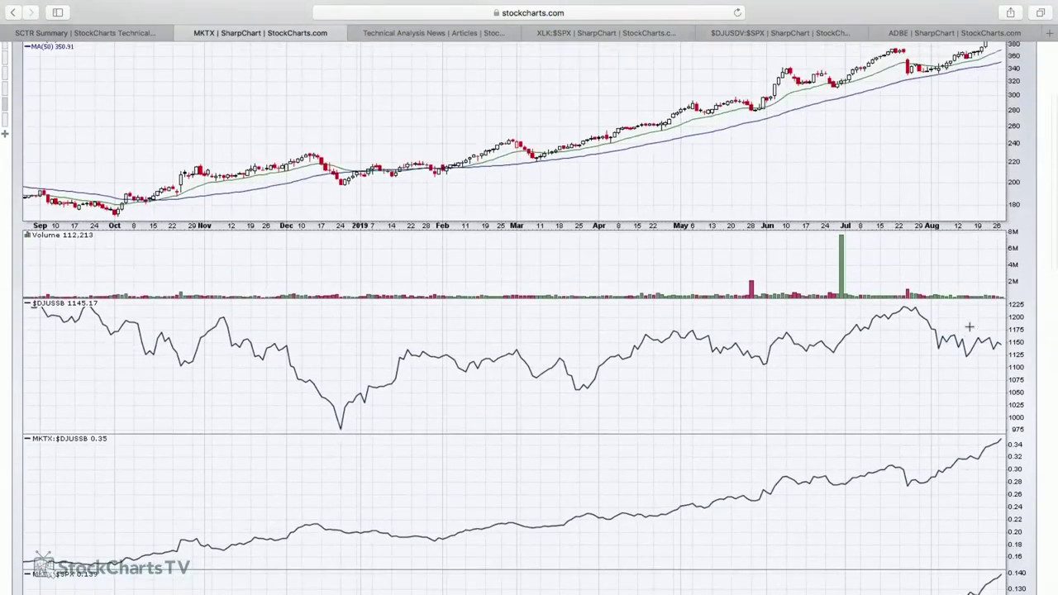
scroll(969, 326, up, 3)
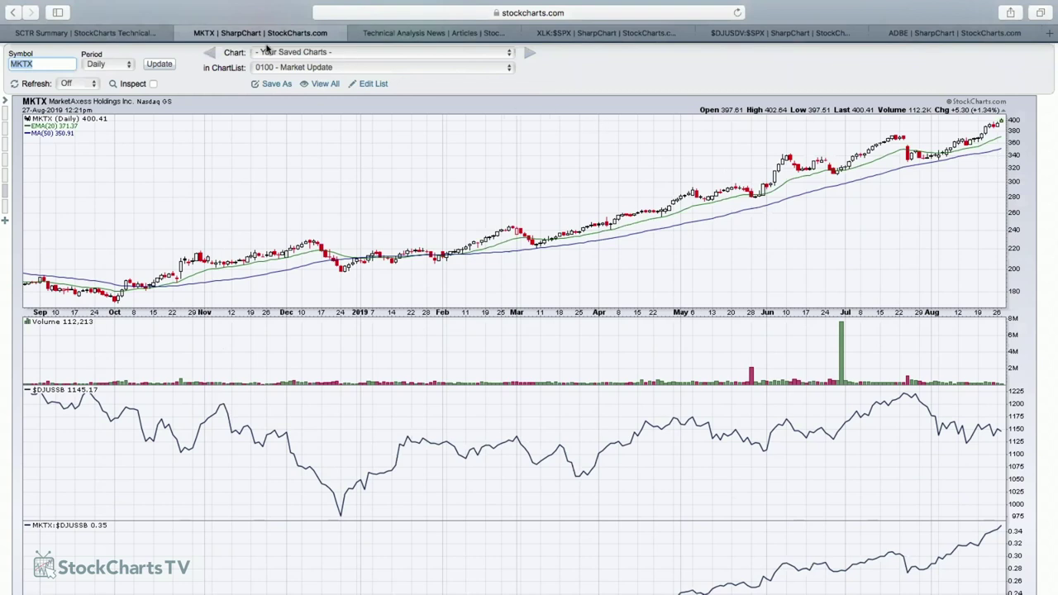
Return to the Large Cap SCTR report and open the Hershey Foods (HSY) chart in the Relative Chart 1 Year style
click(13, 13)
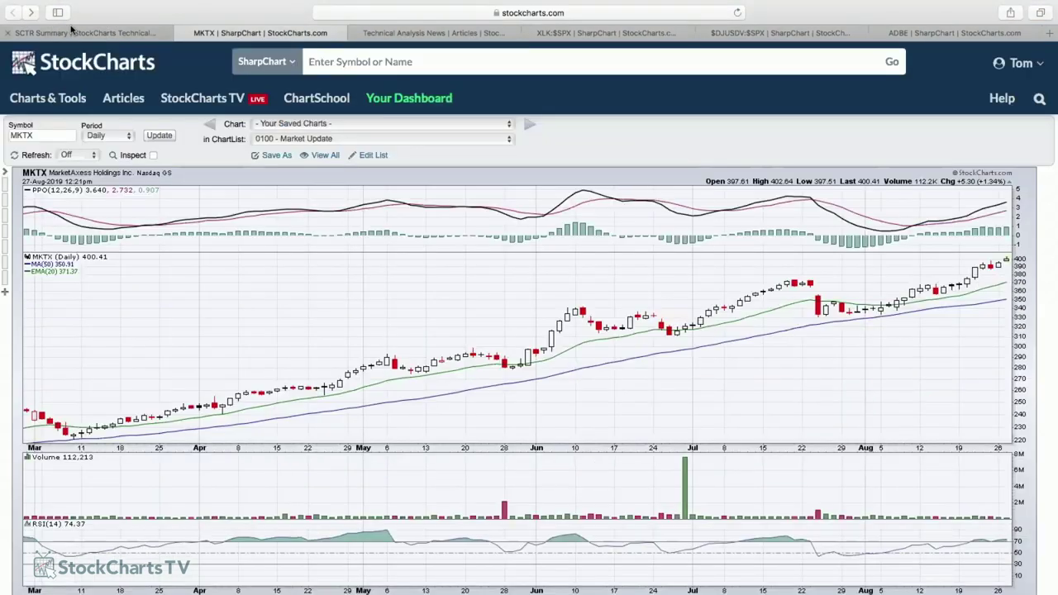
click(61, 33)
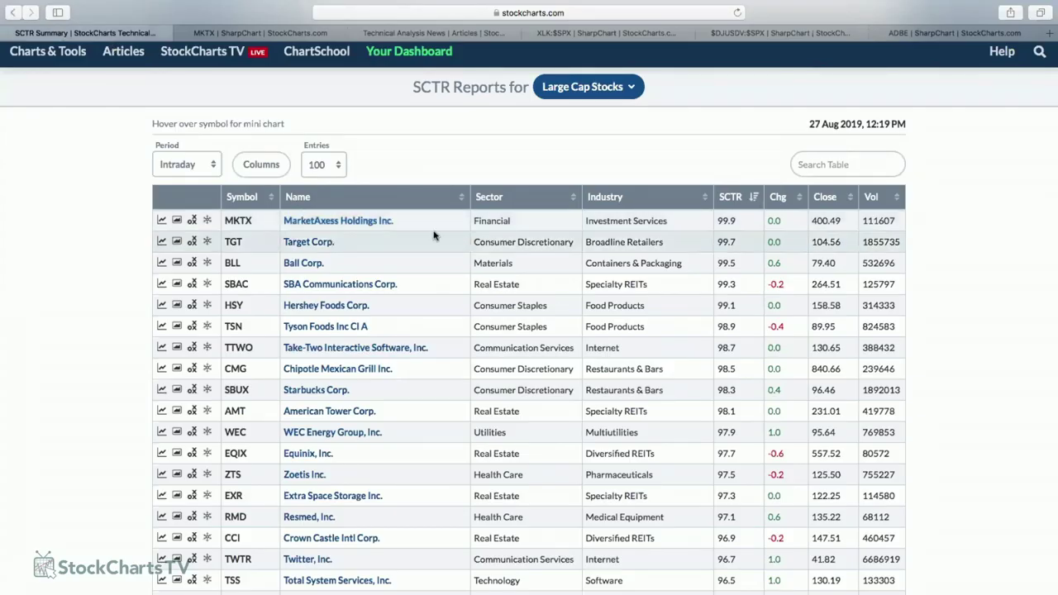
scroll(616, 257, down, 2)
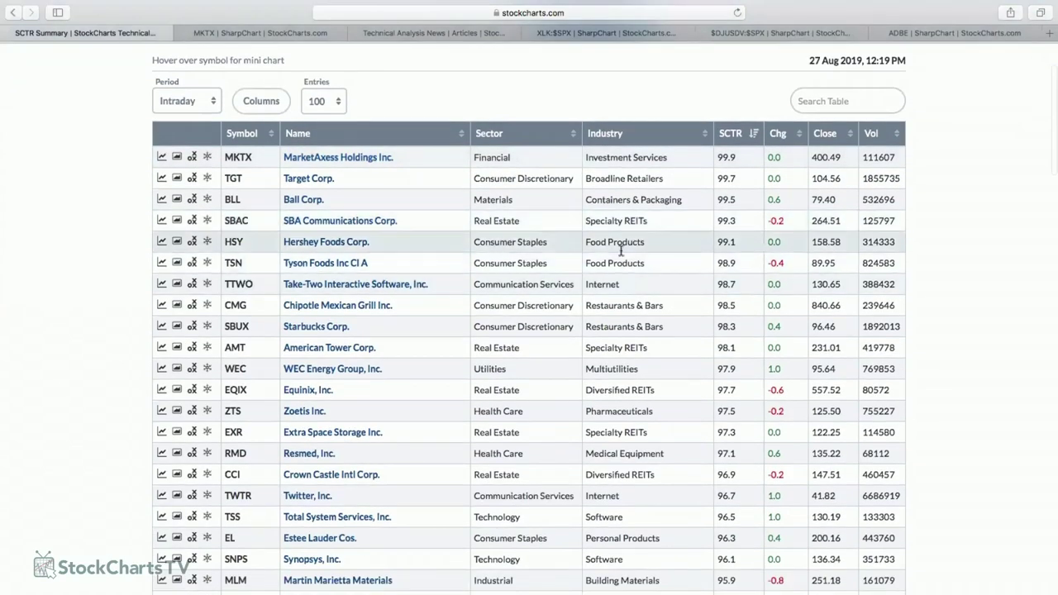
scroll(620, 250, down, 5)
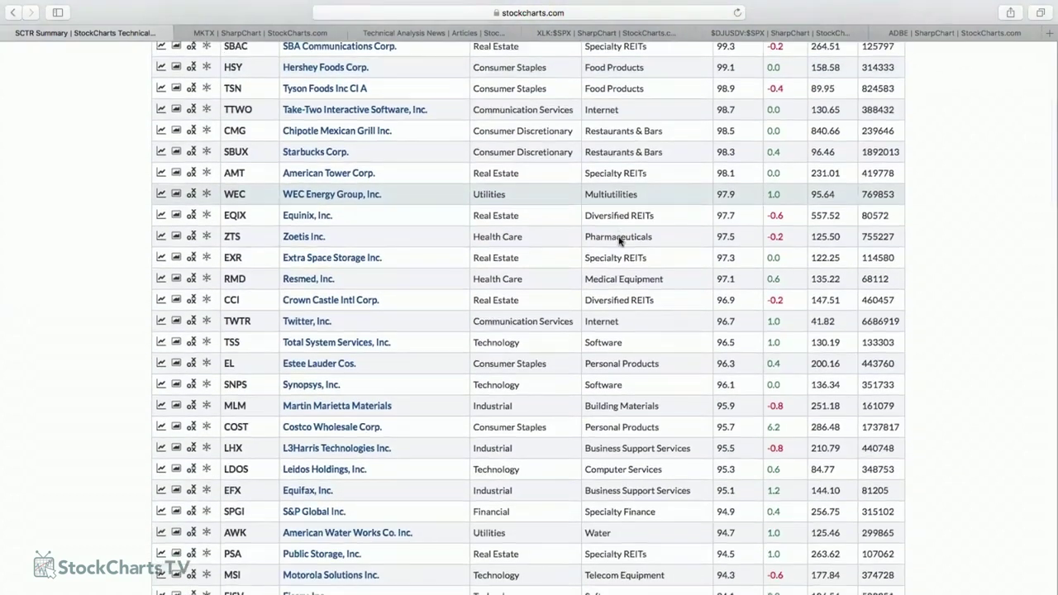
scroll(620, 240, up, 3)
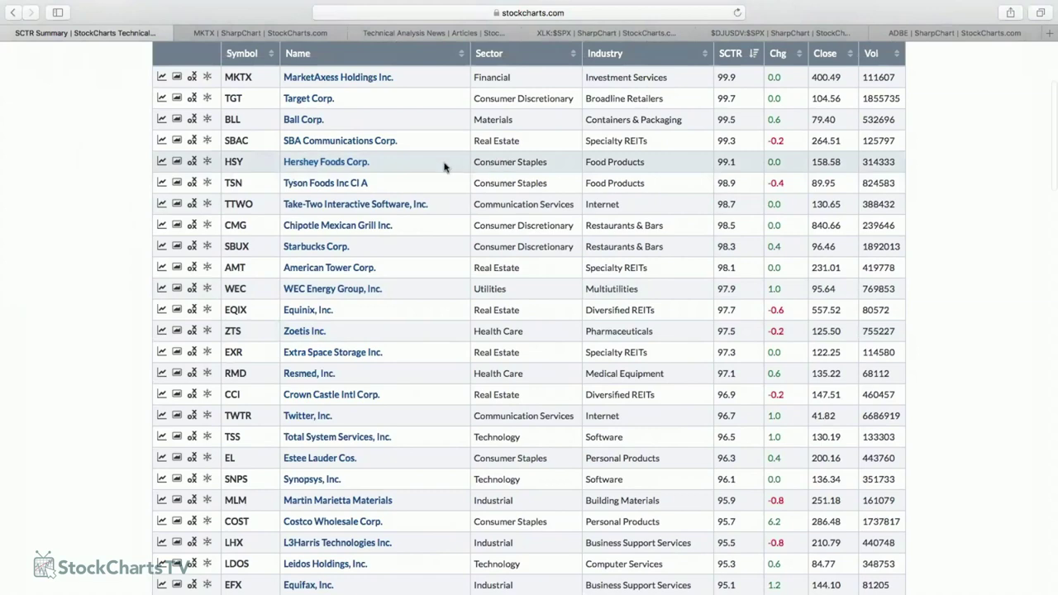
click(345, 159)
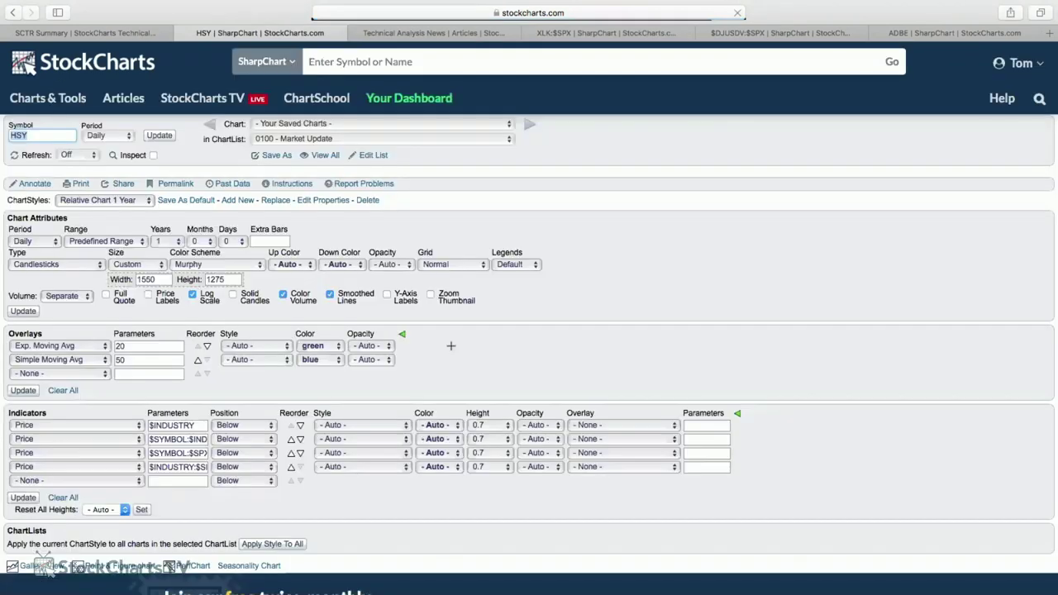
Examine HSY's chart from the $DJUSFP:$SPX industry ratio up through its industry panel to the price panel
scroll(450, 345, down, 10)
scroll(451, 346, down, 3)
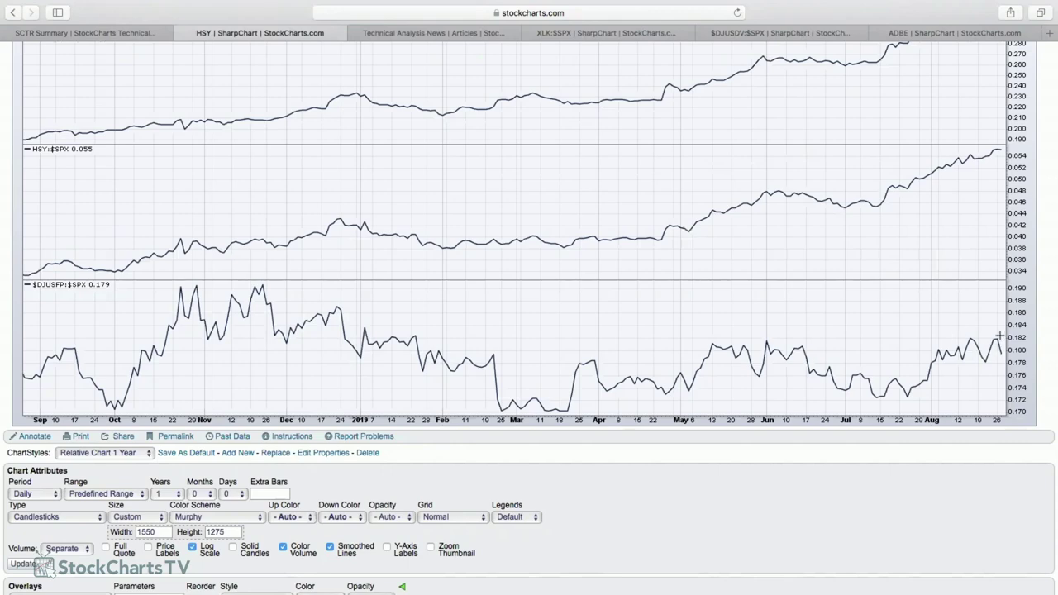
scroll(959, 332, up, 3)
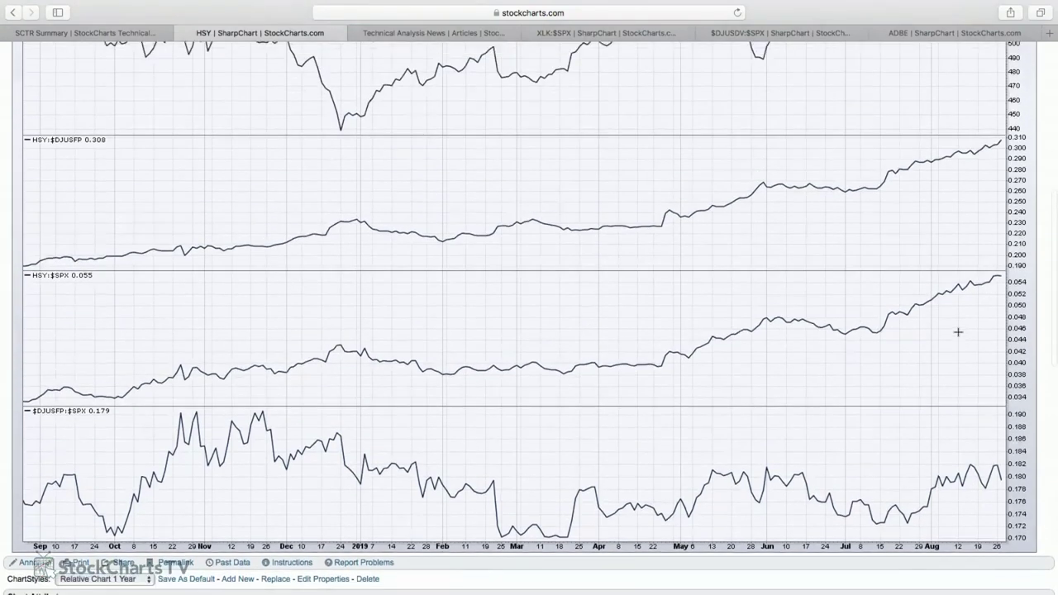
scroll(958, 333, up, 3)
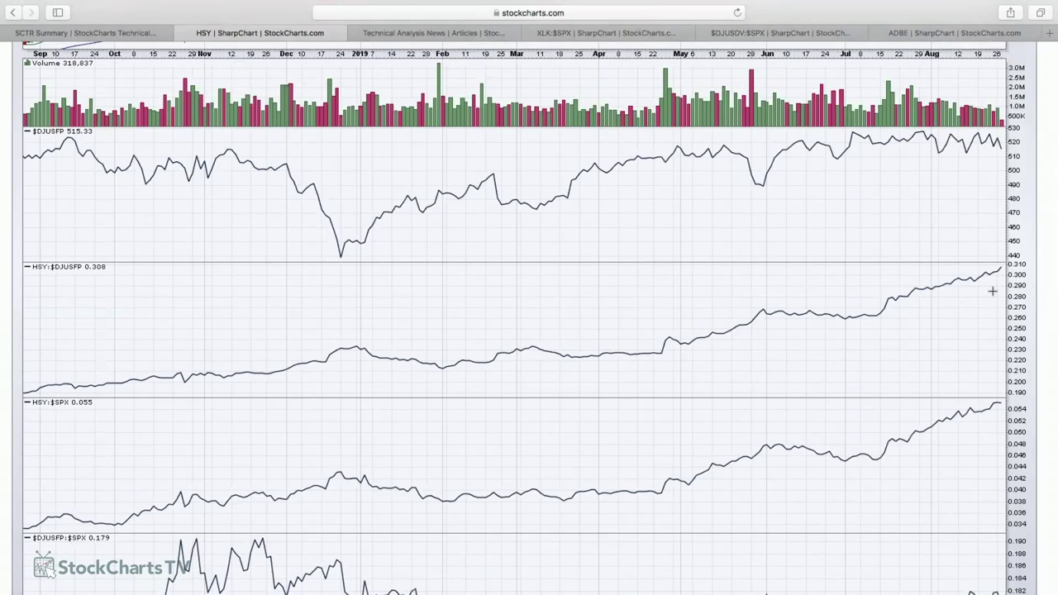
scroll(992, 291, up, 5)
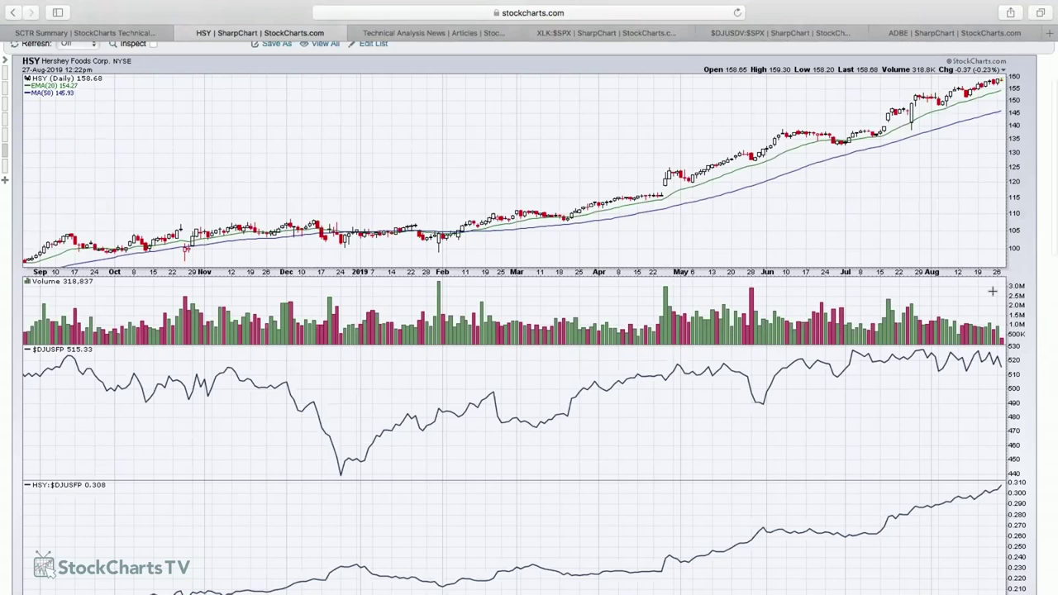
scroll(993, 291, up, 3)
scroll(992, 291, up, 1)
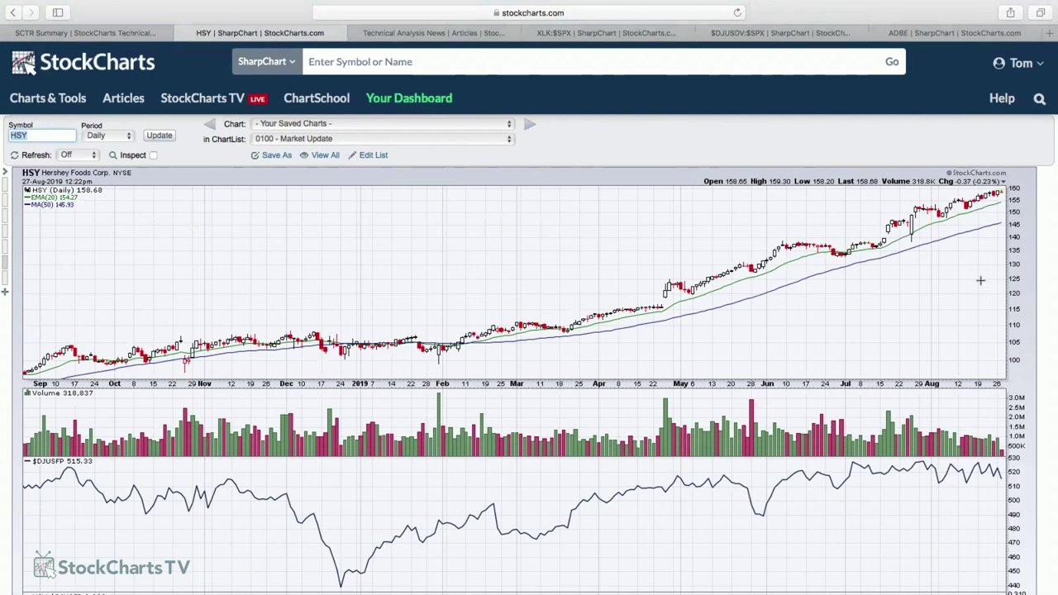
Compare HSY's relative strength against its $DJUSFP industry group with its relative strength against $SPX
scroll(988, 285, down, 8)
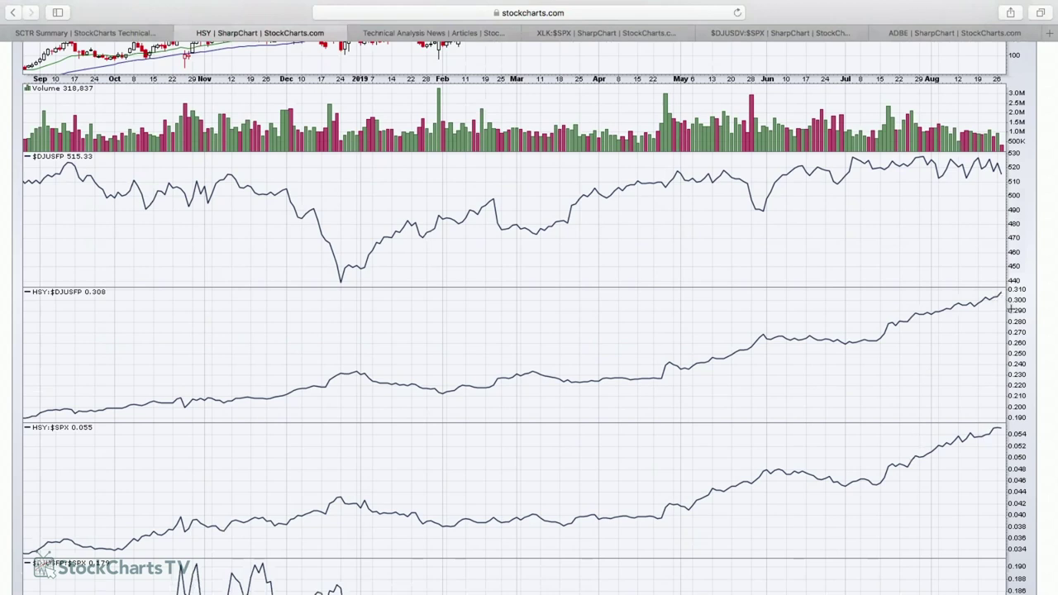
scroll(1010, 309, down, 3)
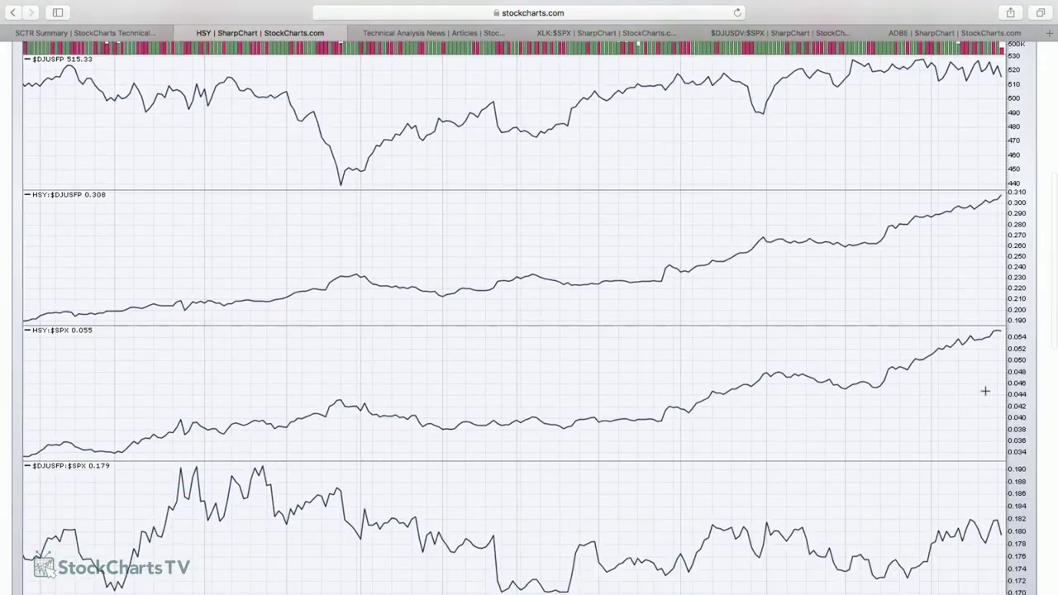
scroll(985, 392, down, 2)
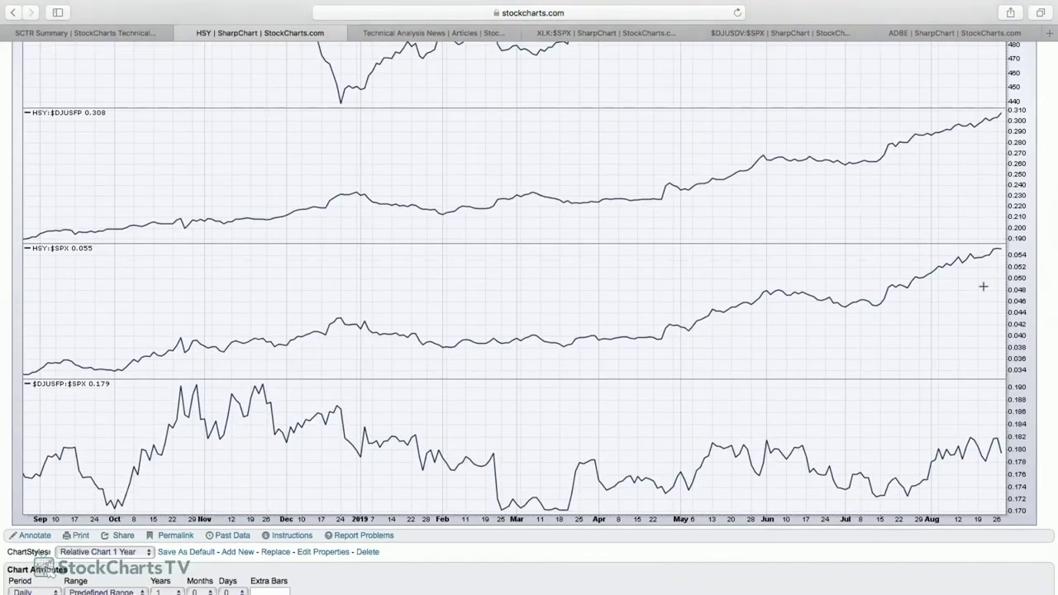
scroll(986, 280, up, 1)
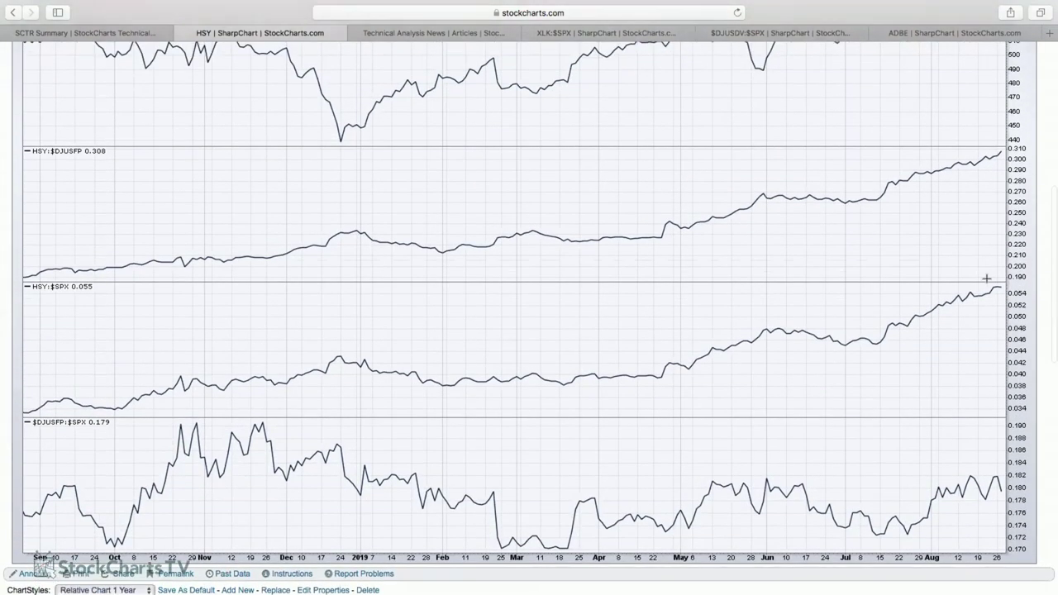
scroll(987, 279, up, 5)
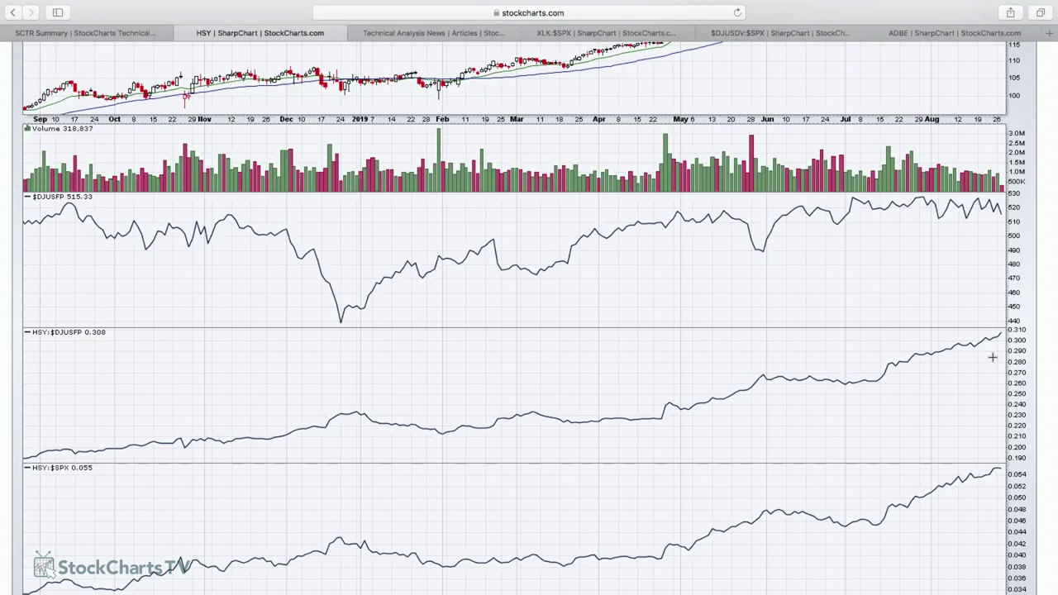
scroll(994, 366, down, 3)
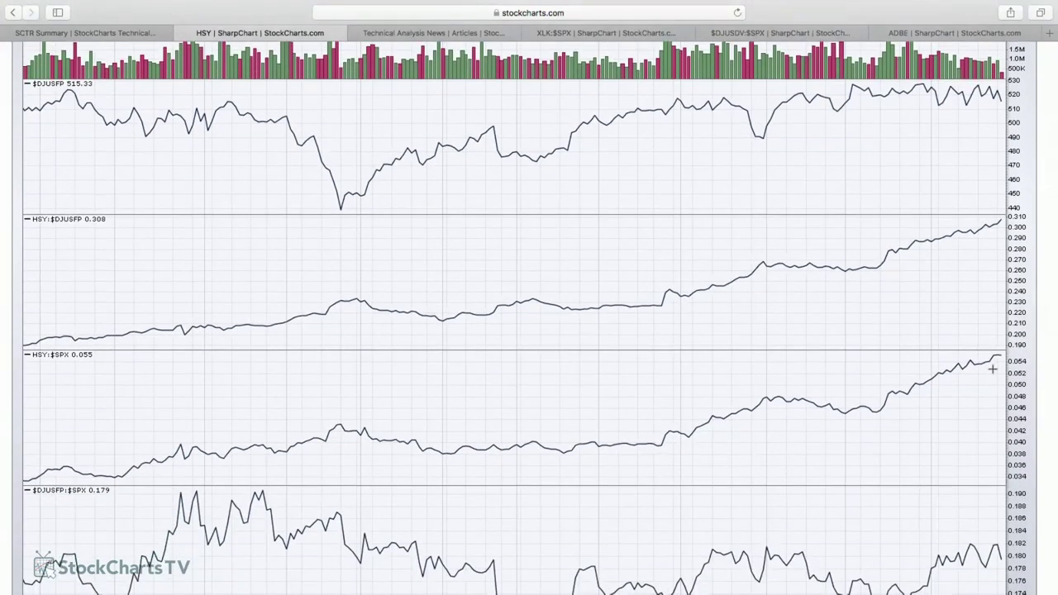
Return to the Large Cap SCTR report and open the Chipotle Mexican Grill (CMG) chart in the Relative Chart 1 Year style
scroll(994, 373, down, 1)
scroll(994, 373, down, 1)
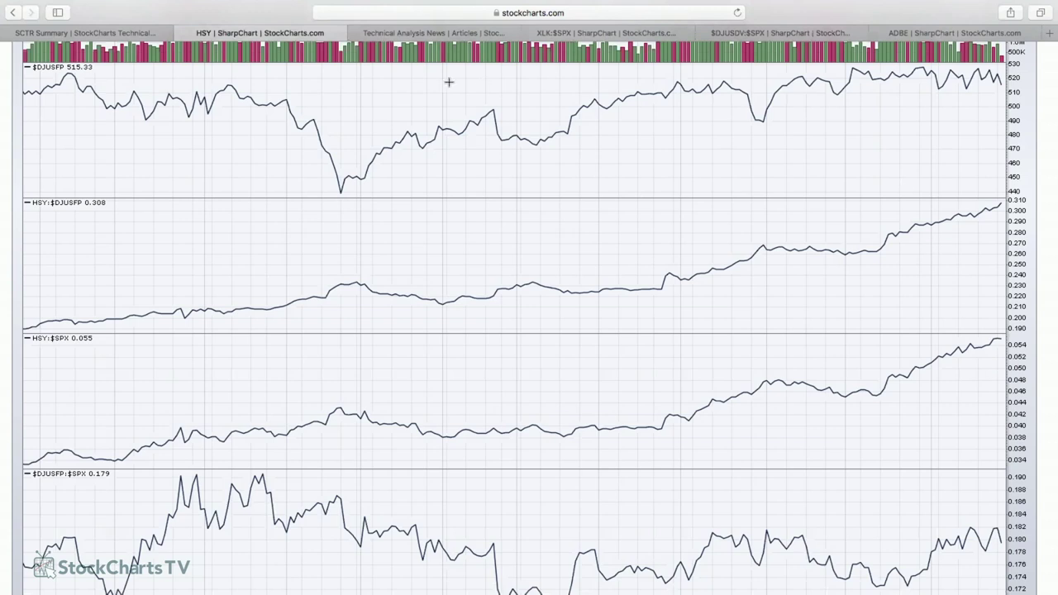
click(51, 33)
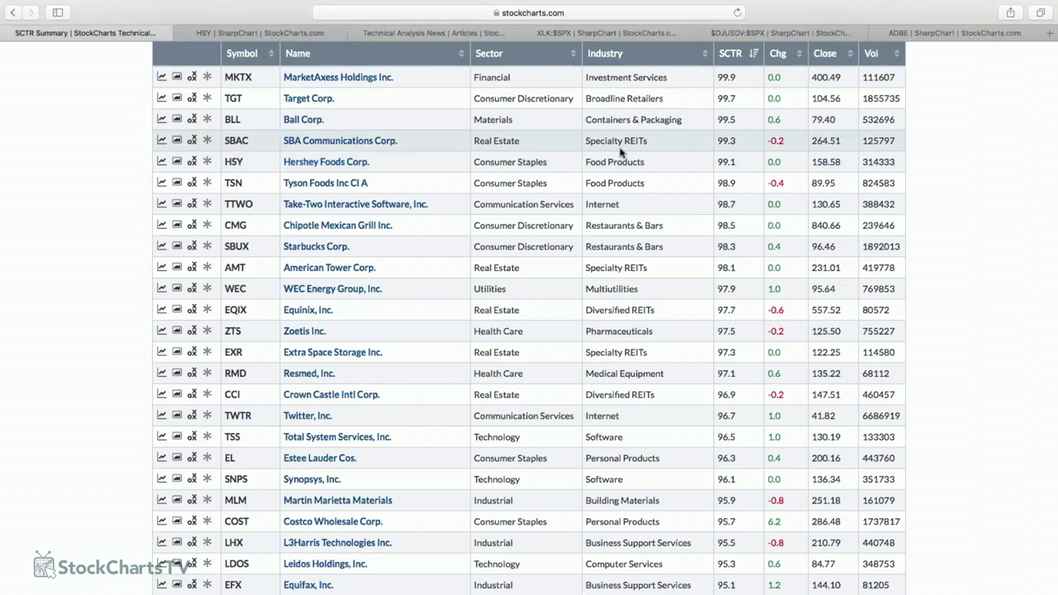
scroll(620, 152, down, 1)
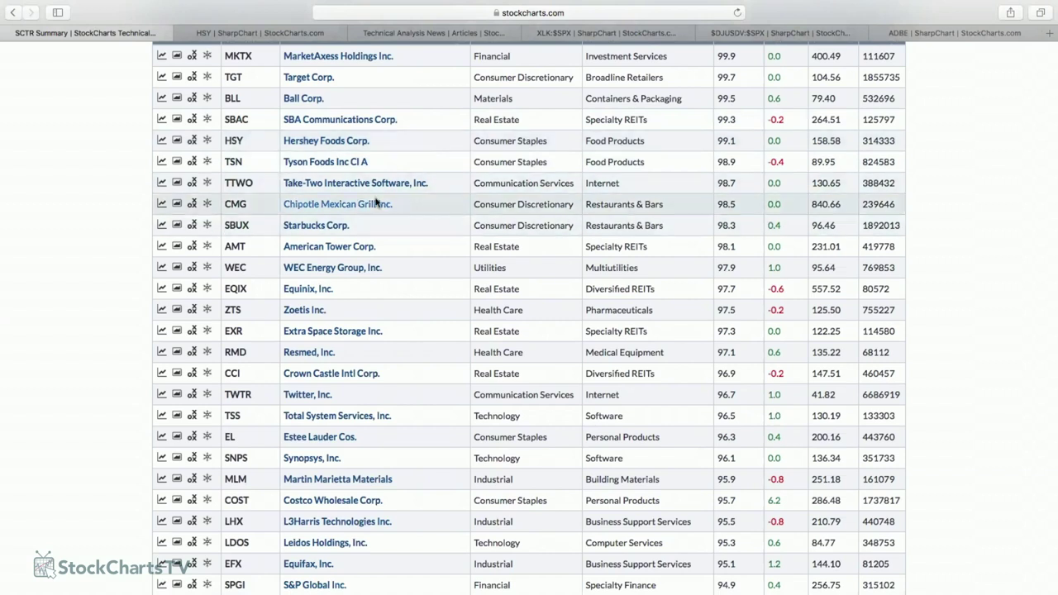
click(328, 205)
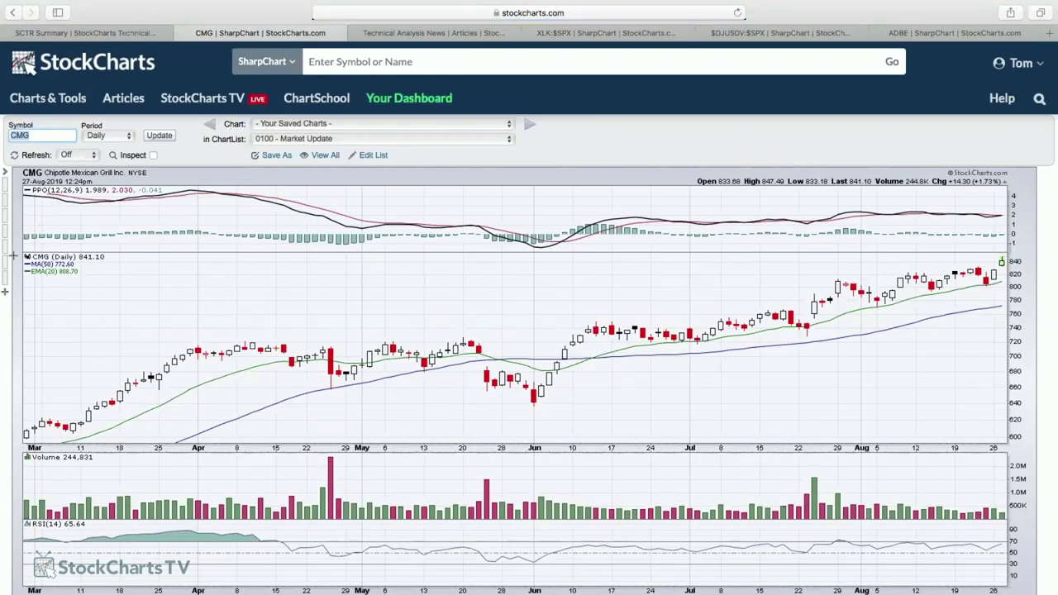
click(11, 265)
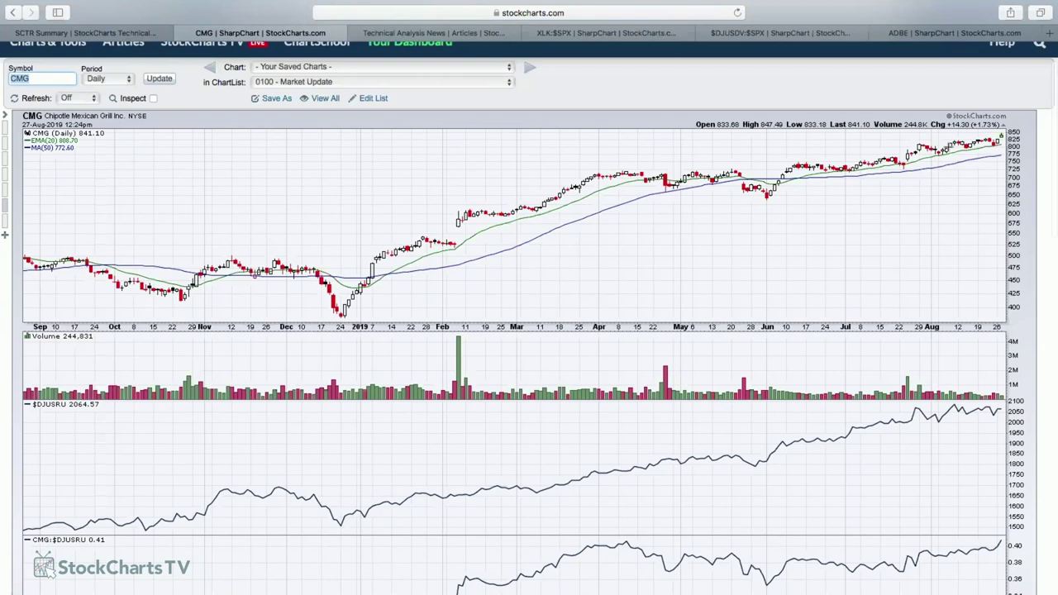
Examine CMG's relative strength against the $DJUSRU industry group and $SPX, the $DJUSRU:$SPX ratio, and the price panel
scroll(836, 246, down, 5)
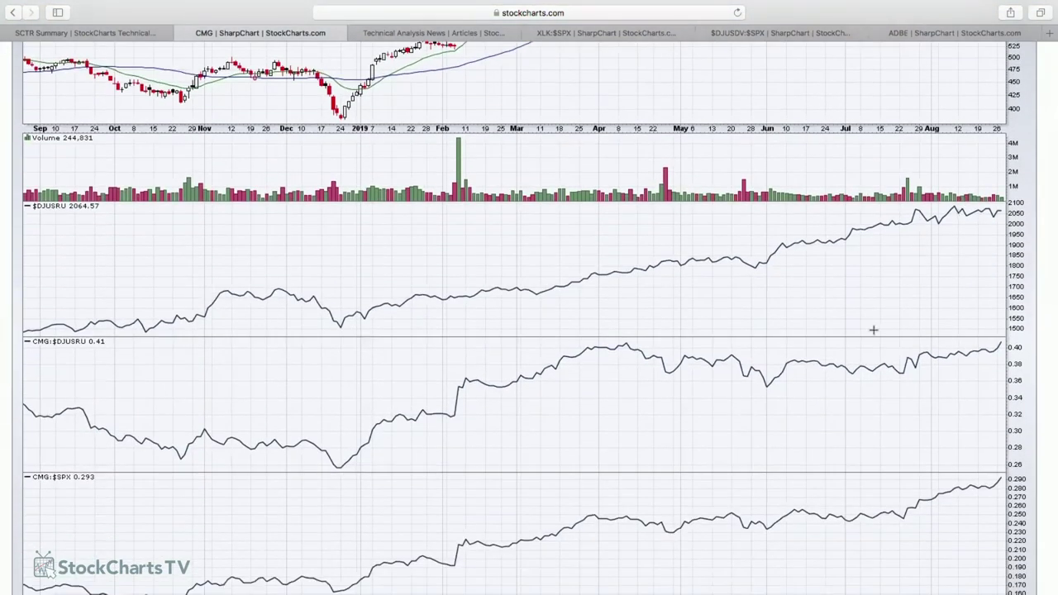
scroll(865, 331, down, 1)
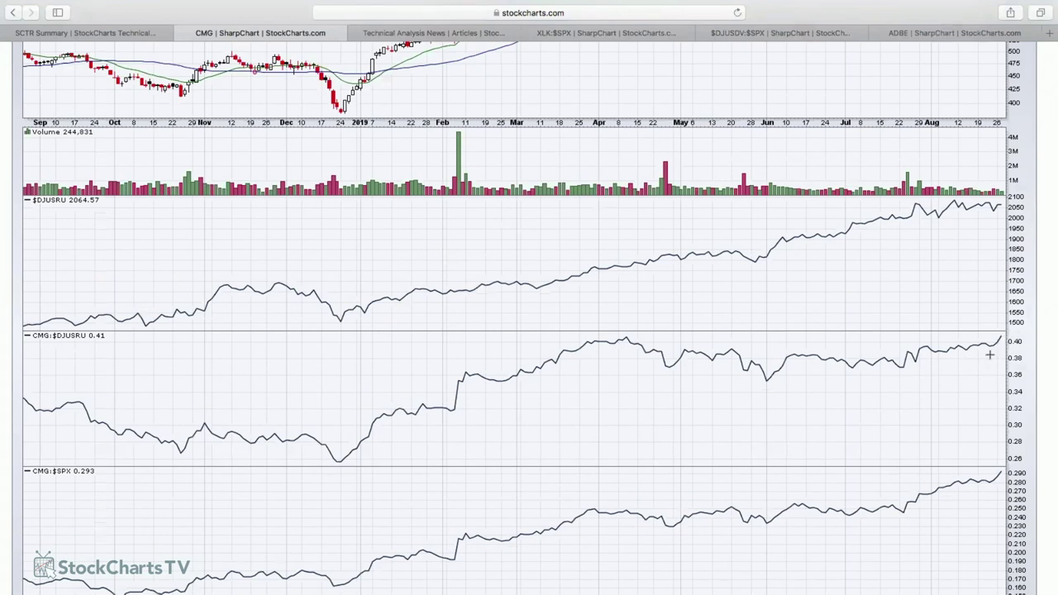
scroll(992, 354, down, 5)
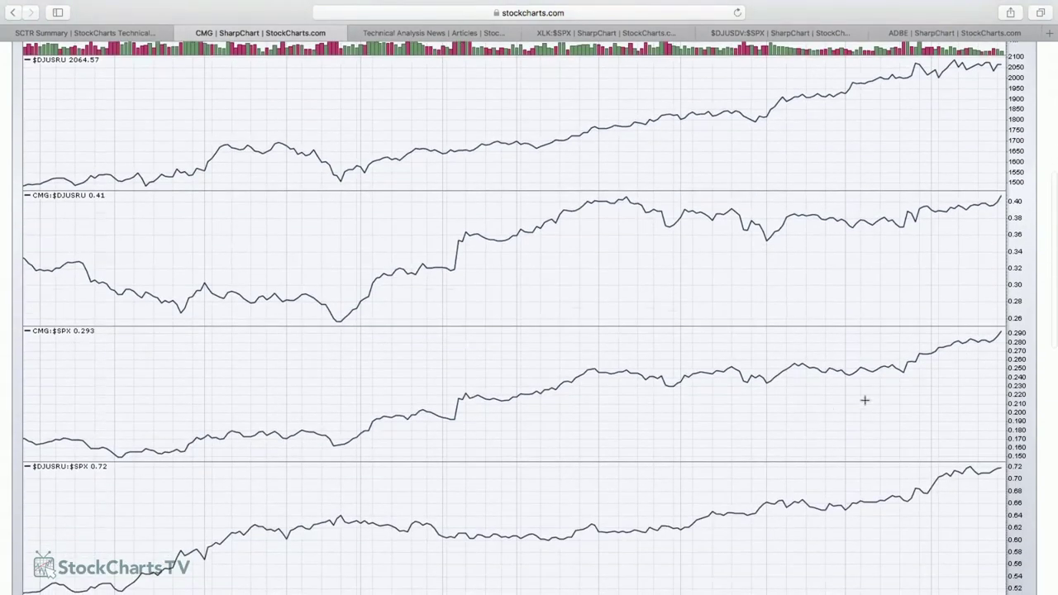
scroll(986, 343, down, 7)
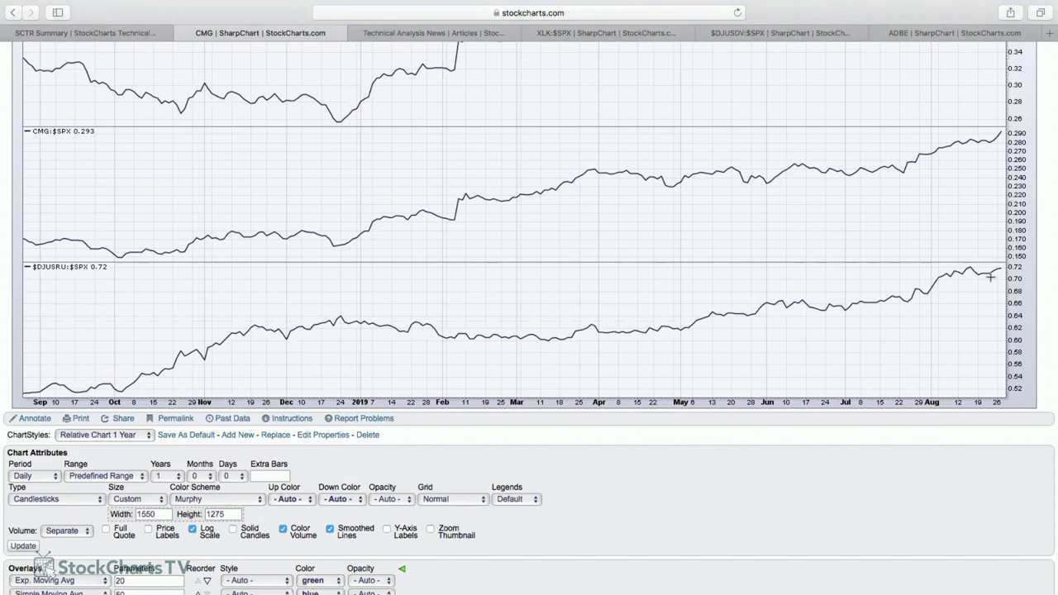
scroll(991, 278, up, 4)
scroll(990, 277, up, 2)
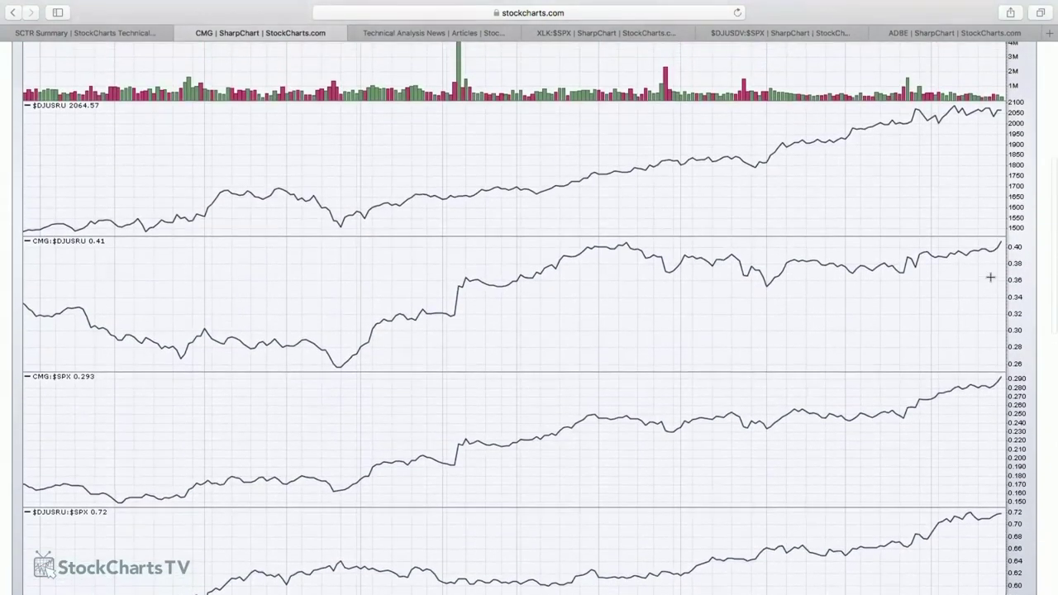
scroll(990, 278, up, 8)
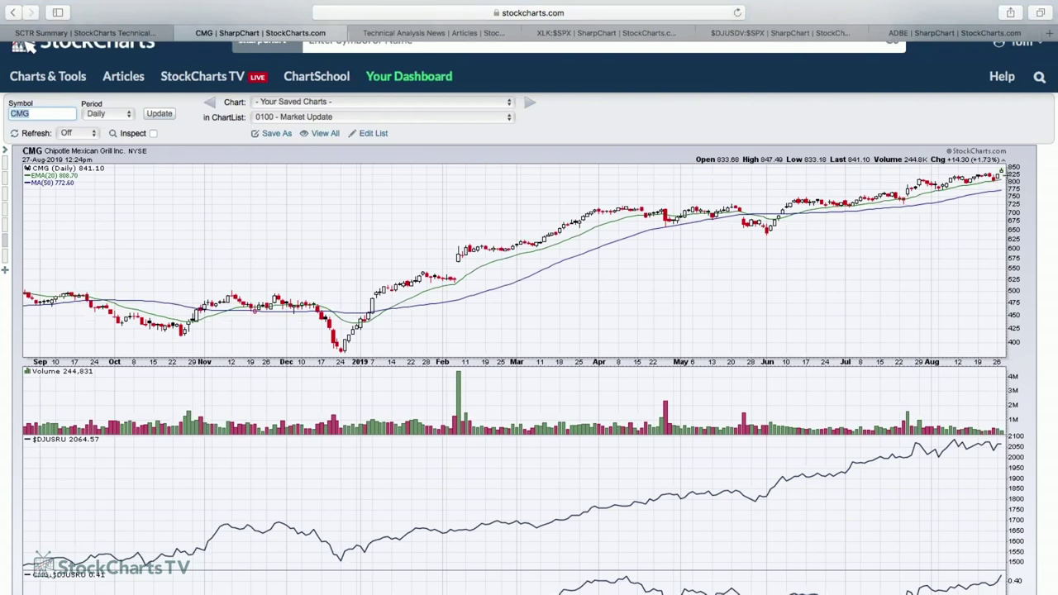
scroll(1007, 175, up, 1)
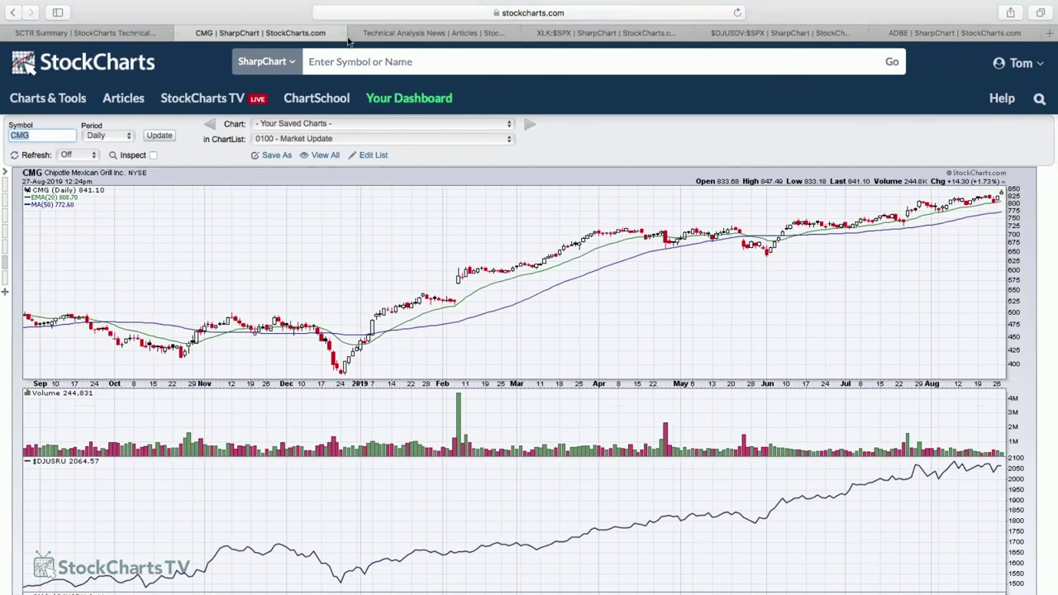
Return to the SCTR report and switch it from Large Cap Stocks to Mid Cap Stocks
click(111, 31)
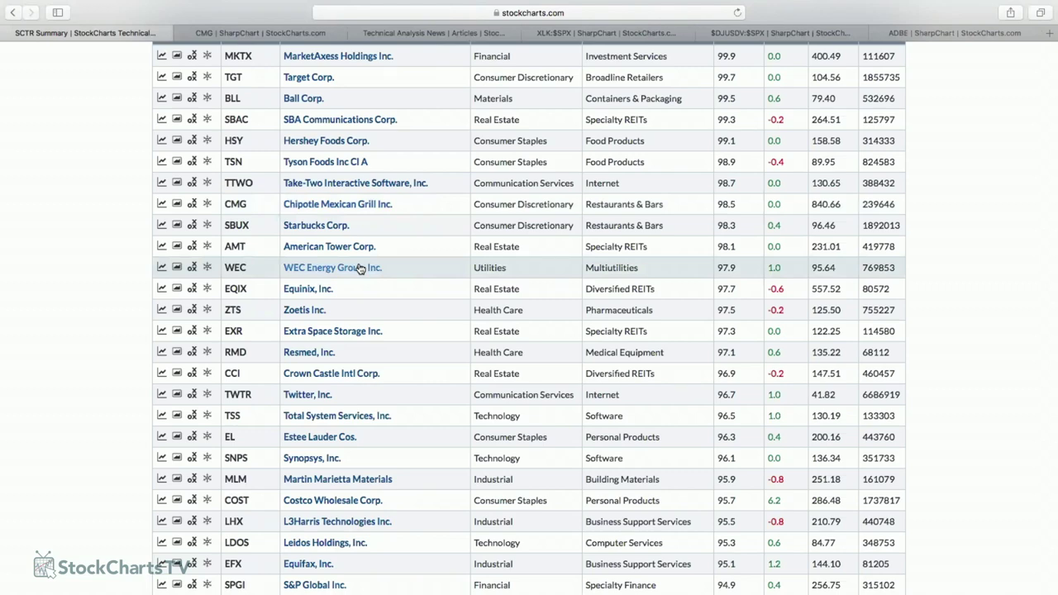
scroll(360, 269, up, 3)
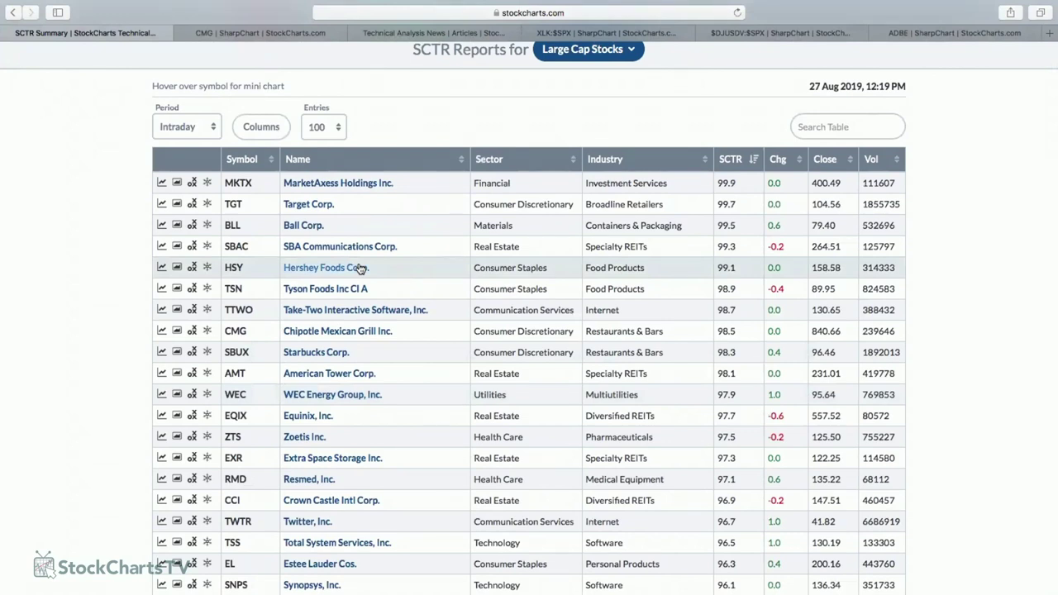
scroll(463, 204, up, 2)
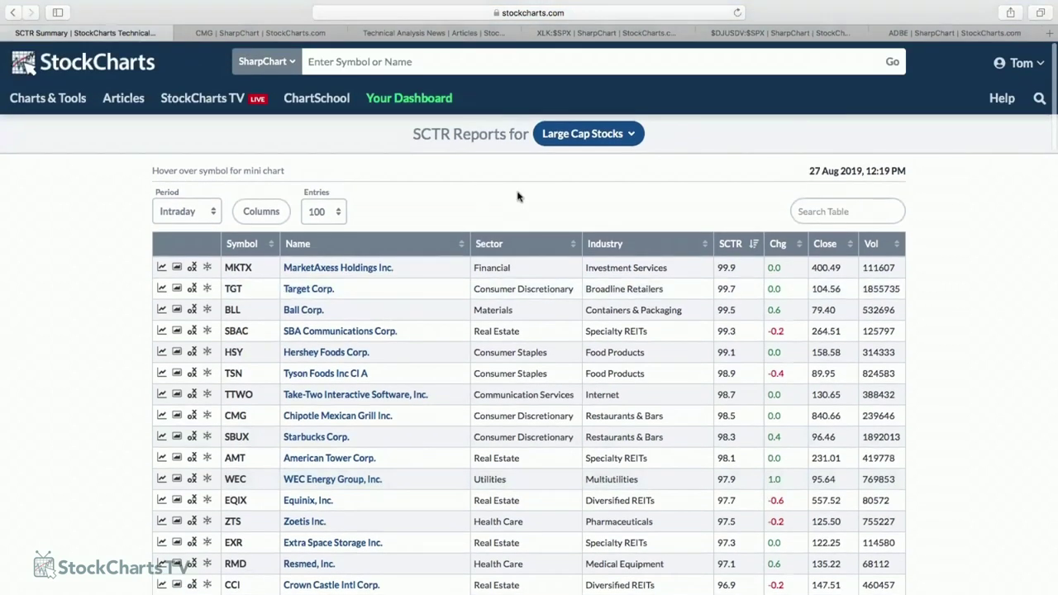
click(590, 136)
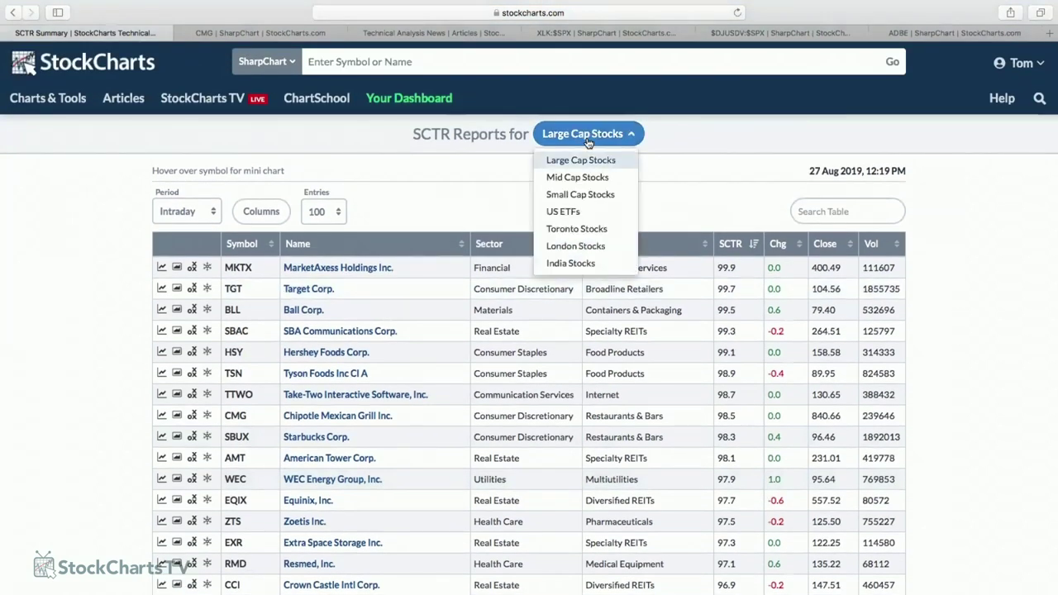
click(589, 177)
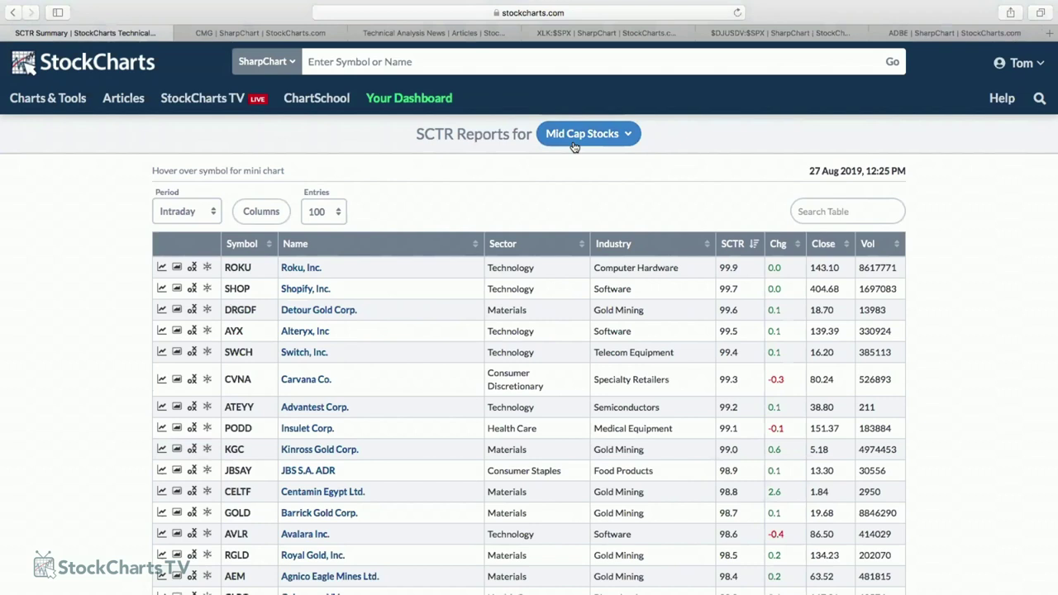
Open the Roku (ROKU) chart from the Mid Cap SCTR report in the Relative Chart 1 Year style
scroll(569, 157, down, 1)
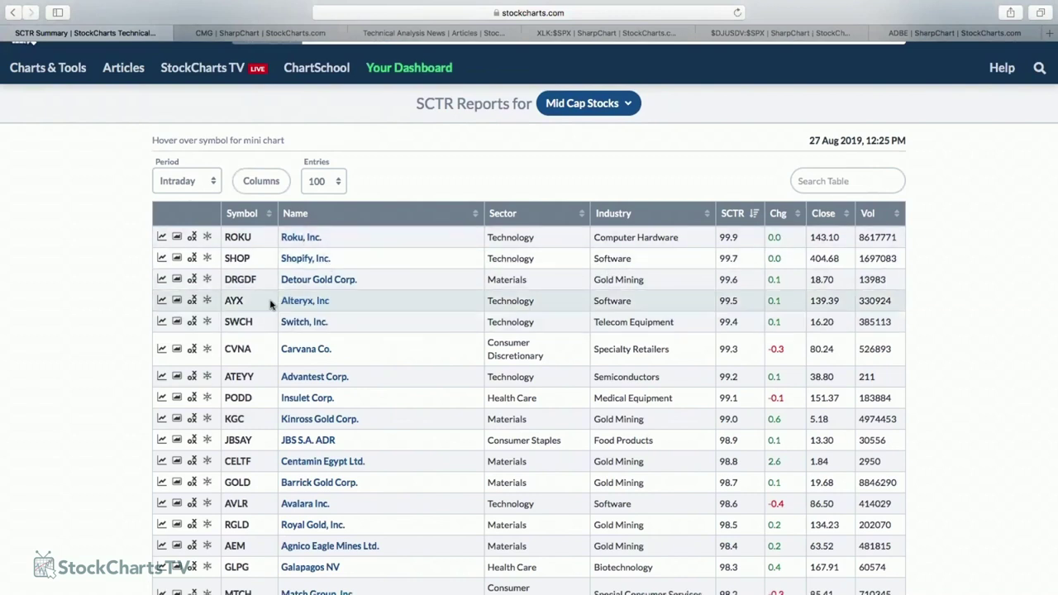
mouse_move(247, 261)
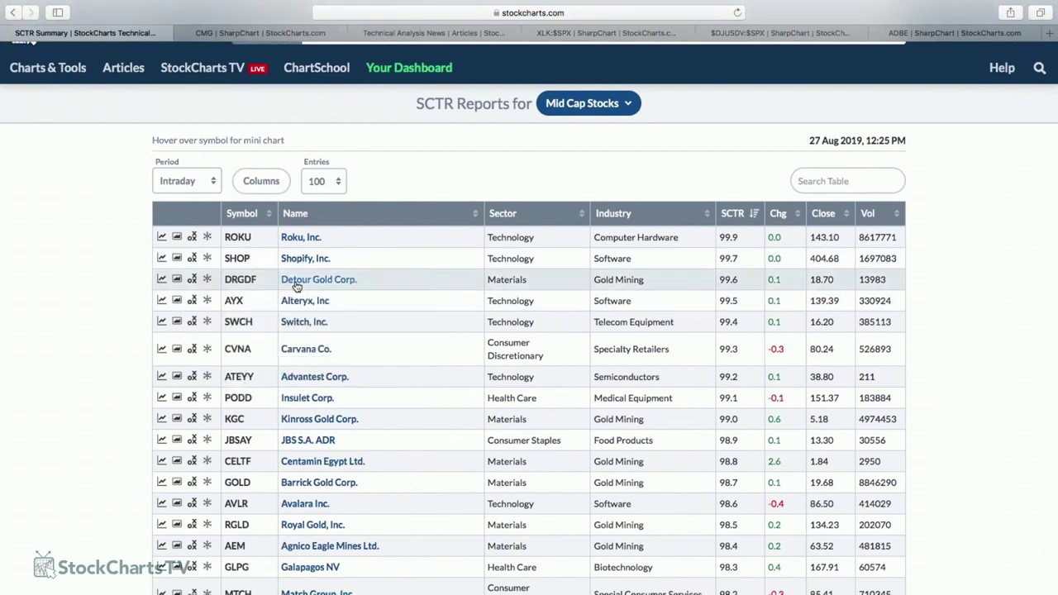
click(300, 239)
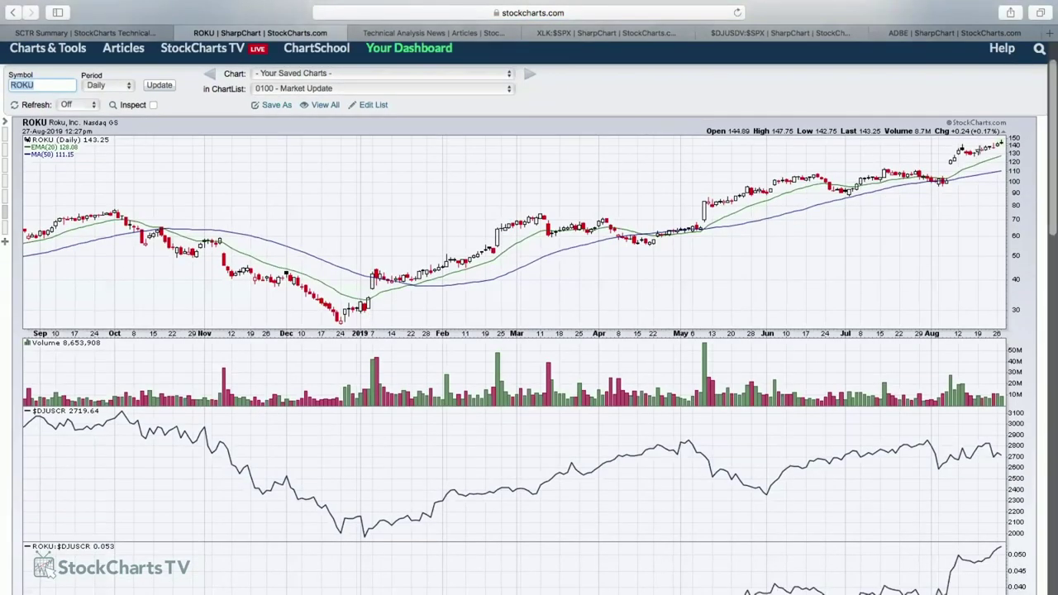
Examine ROKU's chart from the price panel through the relative strength panels to the $DJUSCR:$SPX industry ratio
scroll(951, 170, down, 1)
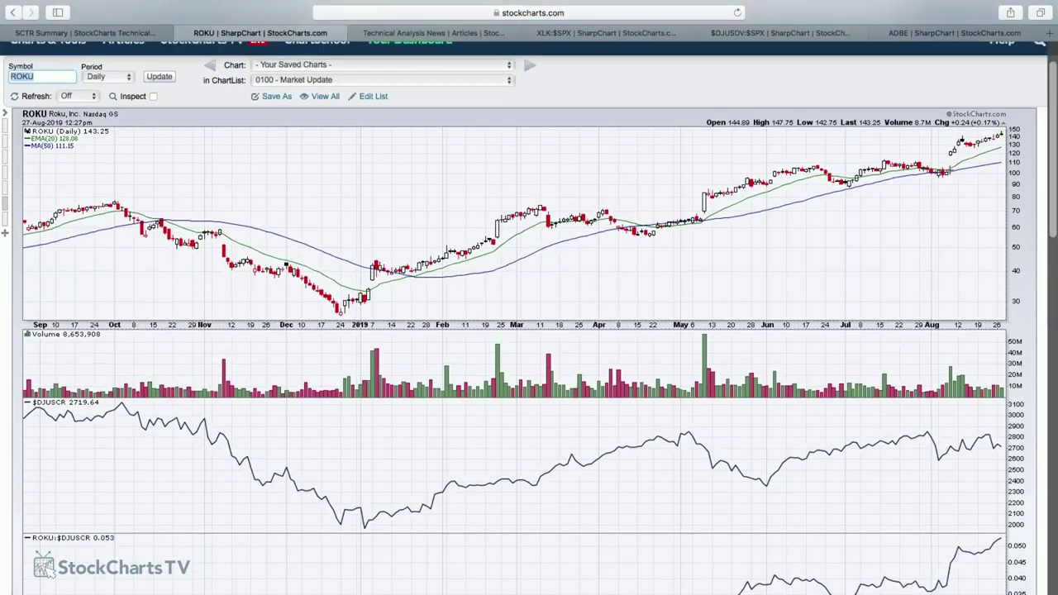
scroll(950, 170, down, 6)
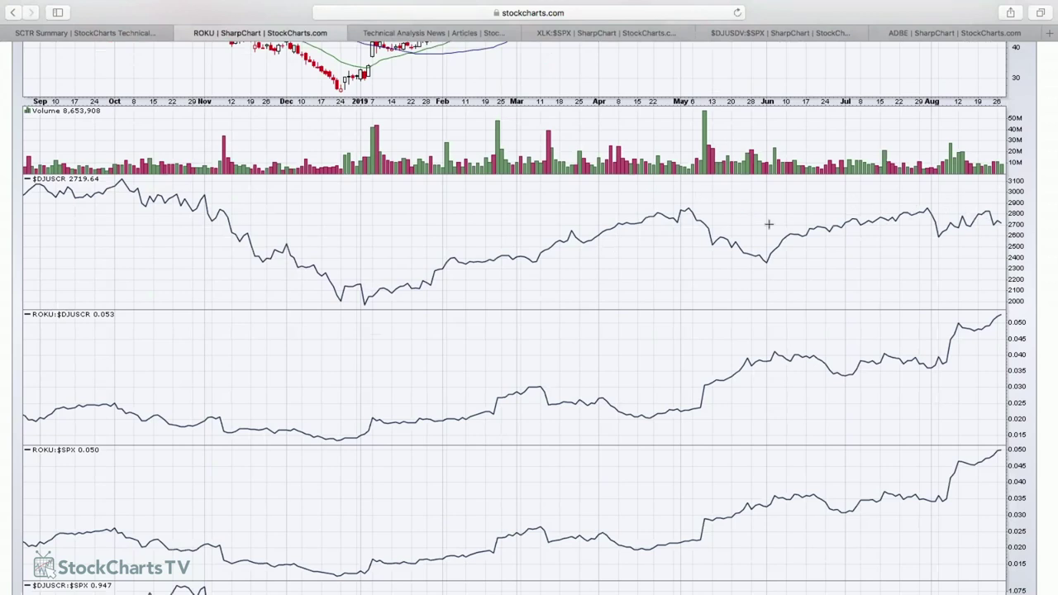
scroll(835, 233, down, 5)
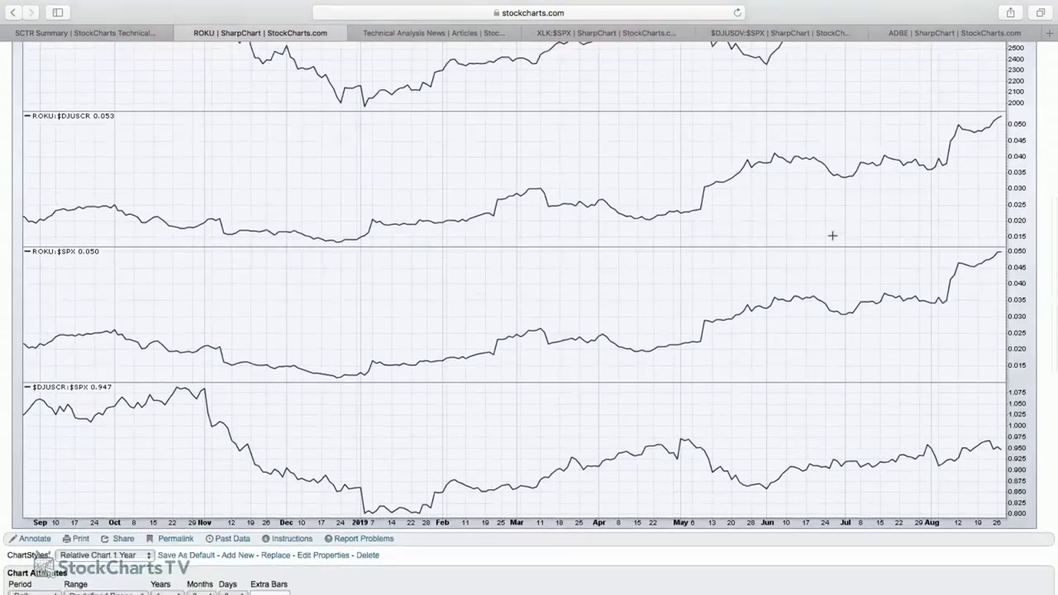
scroll(832, 236, down, 2)
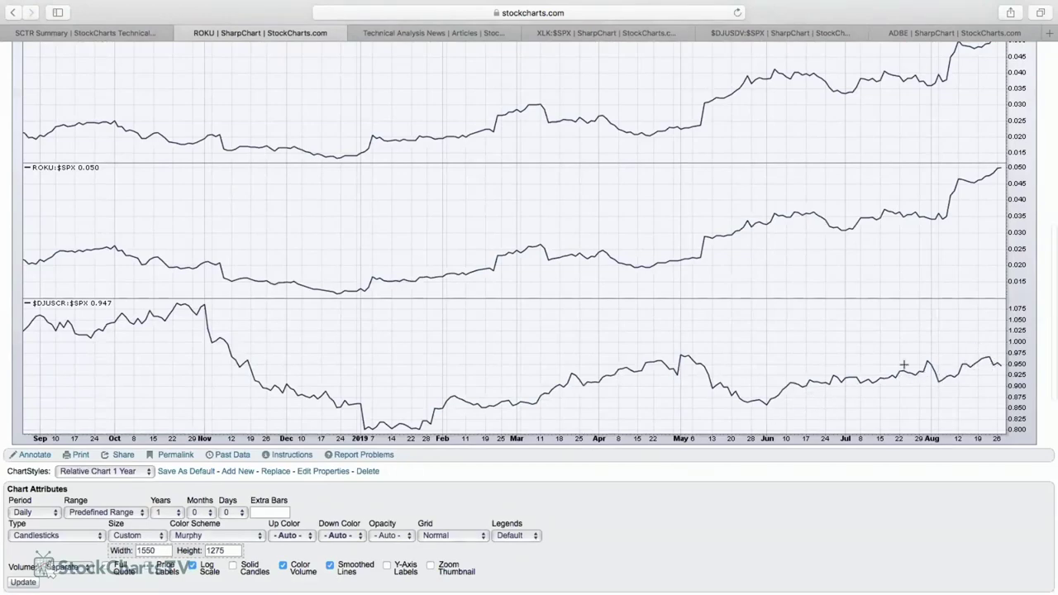
scroll(904, 364, up, 9)
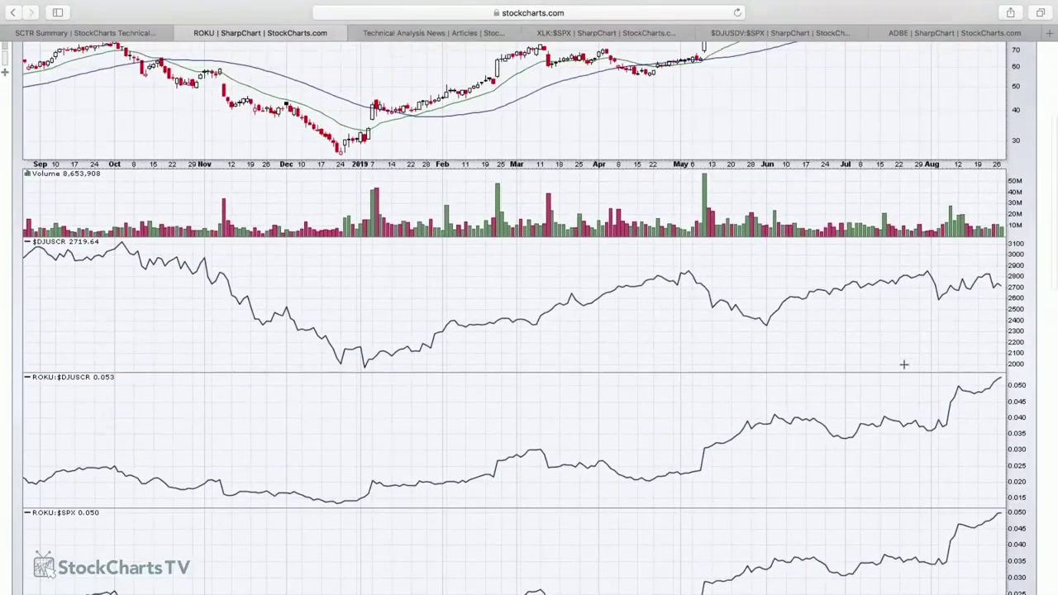
scroll(909, 290, up, 3)
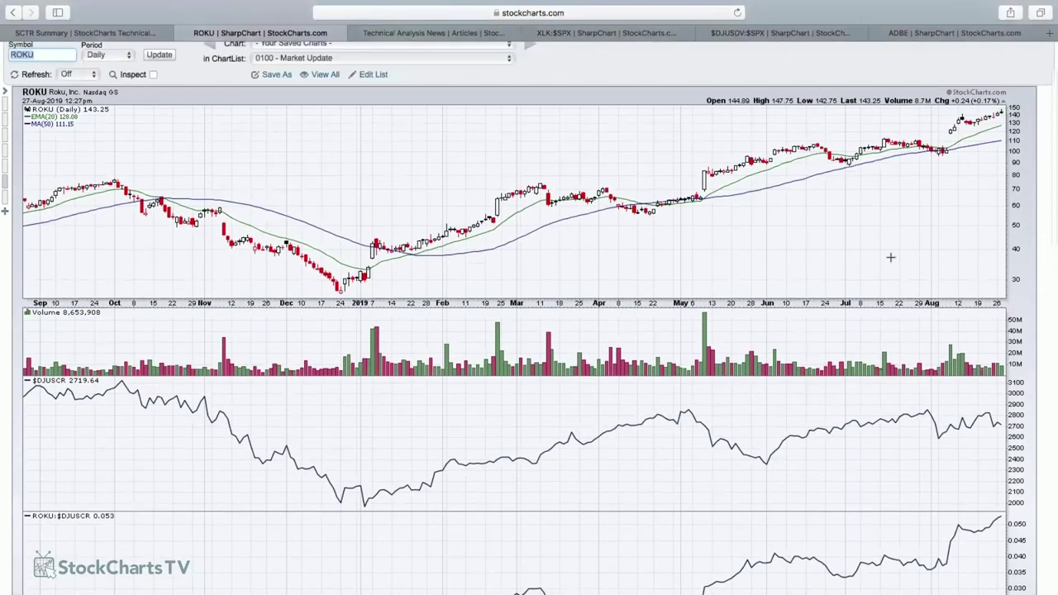
Compare ROKU's relative strength against its $DJUSCR industry group and $SPX with the industry group's own trend and the stock's price
scroll(885, 248, down, 5)
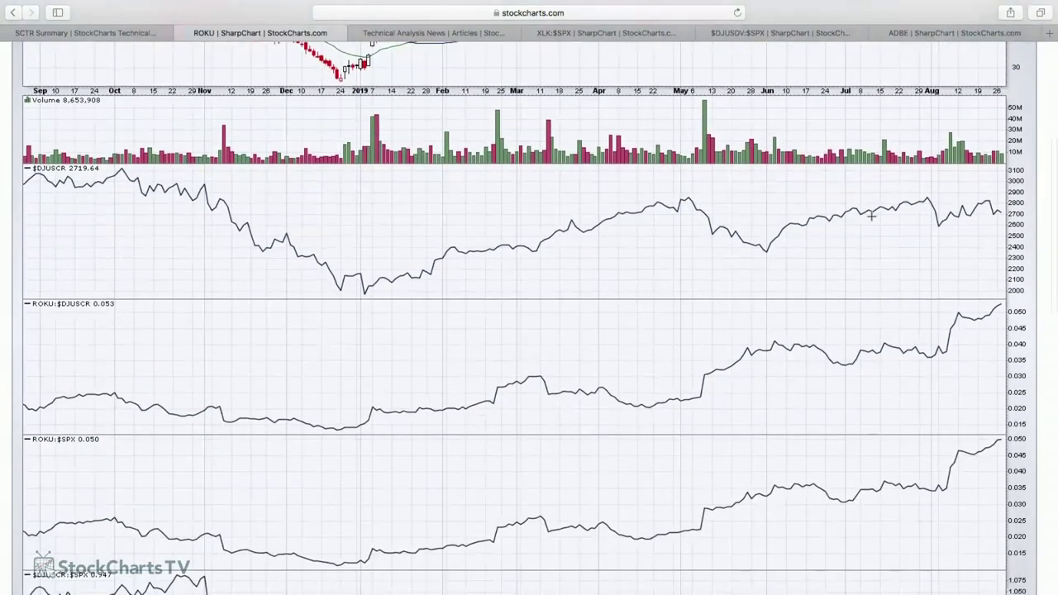
scroll(871, 215, down, 1)
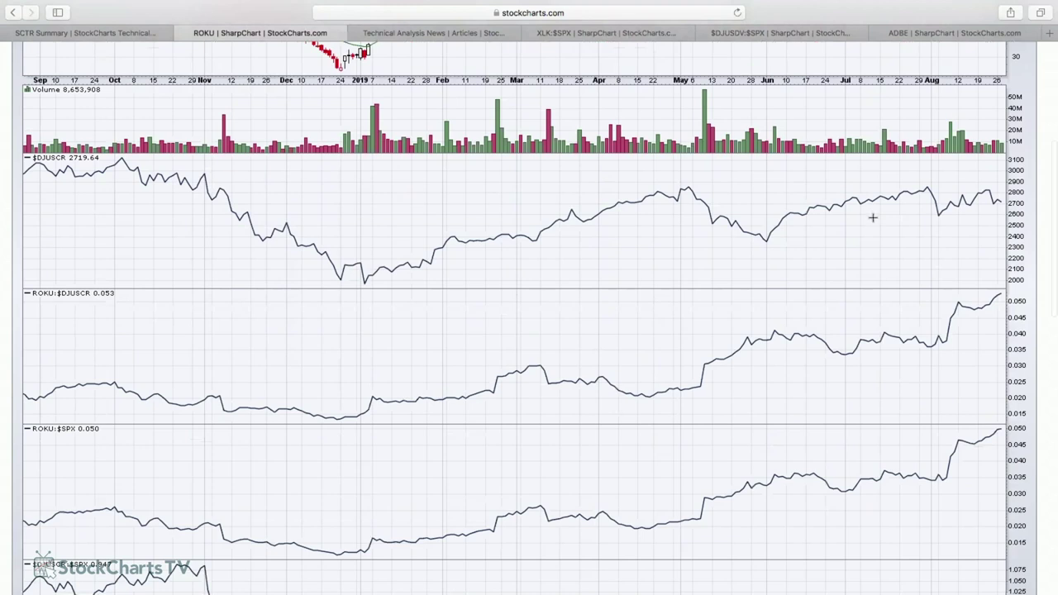
scroll(872, 216, down, 5)
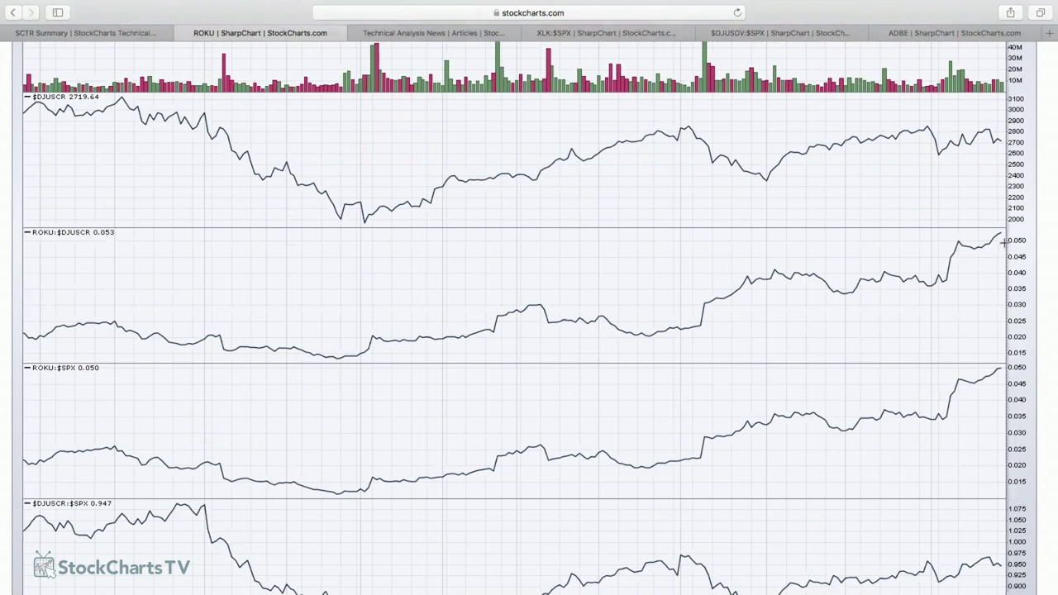
scroll(1003, 242, up, 2)
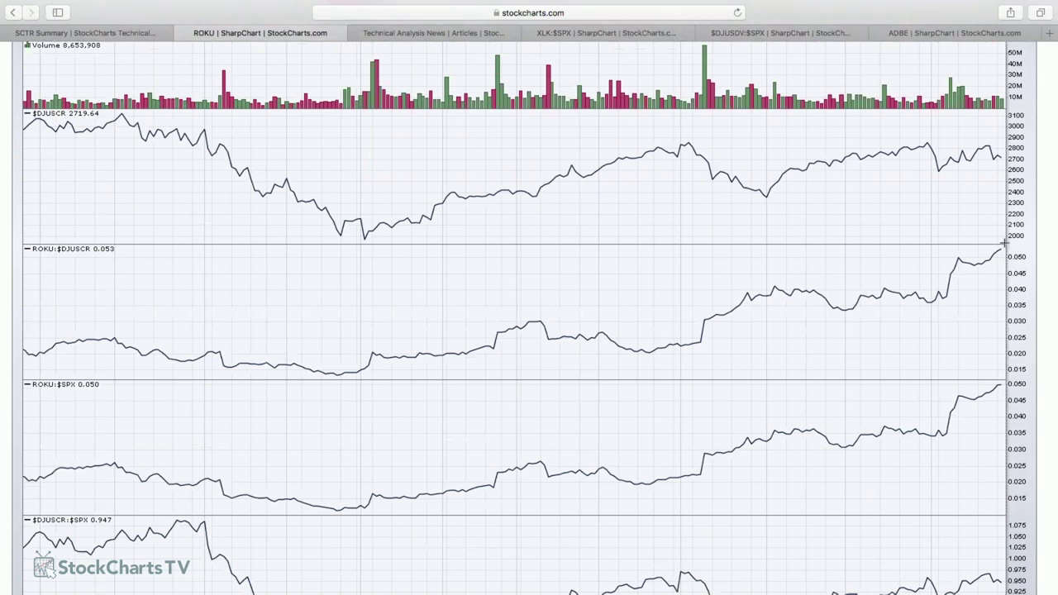
scroll(1013, 272, up, 10)
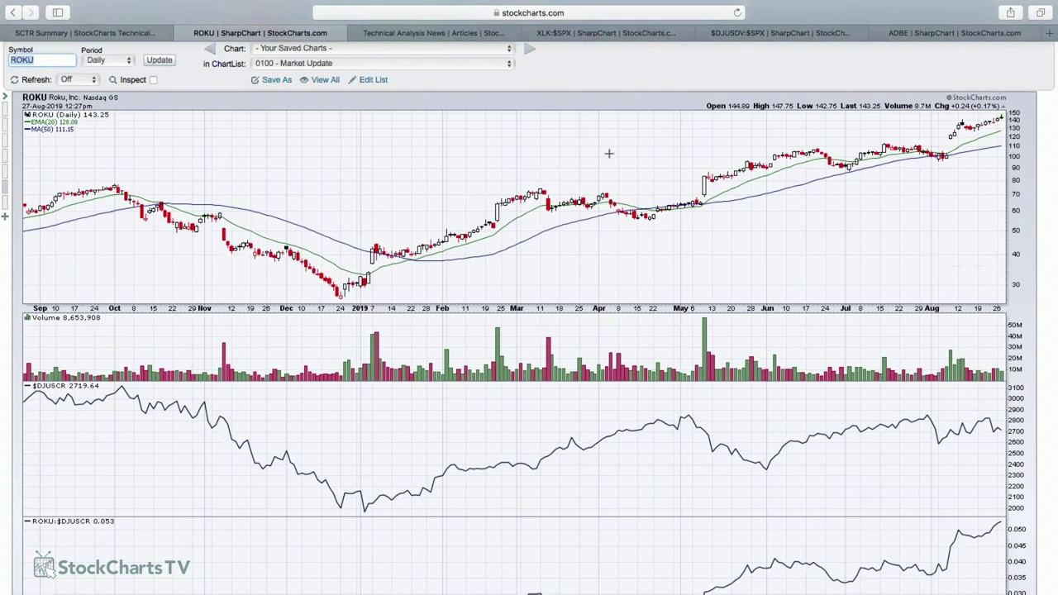
Return to the SCTR report and switch it from Mid Cap Stocks to Small Cap Stocks
click(162, 33)
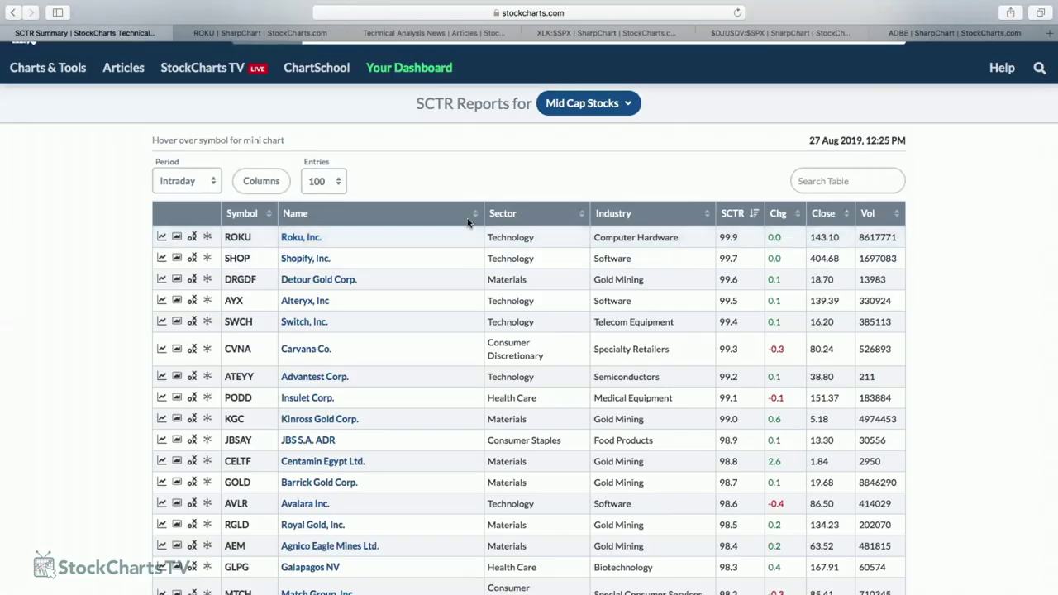
click(582, 105)
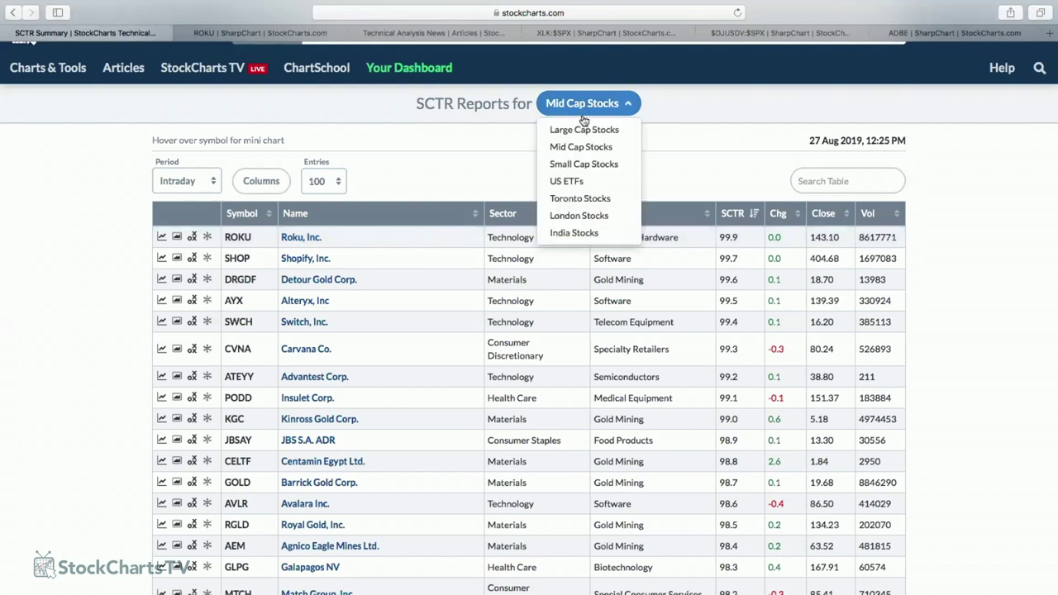
click(583, 164)
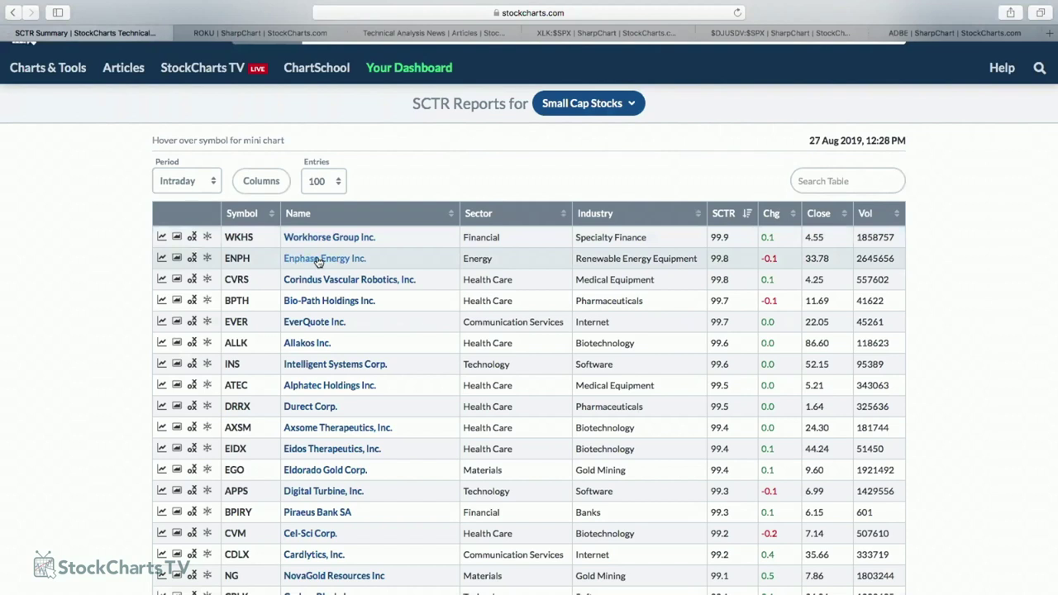
mouse_move(240, 259)
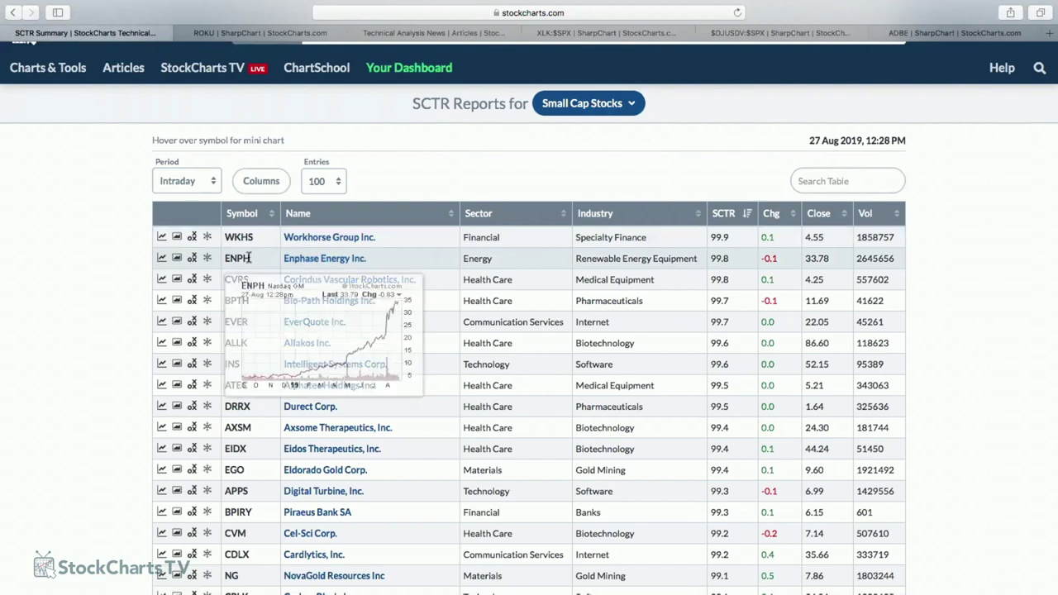
Open Enphase Energy (ENPH) in the Relative Chart 1 Year style and examine its price, $DWCREE industry group and $SPX relative strength panels
click(312, 257)
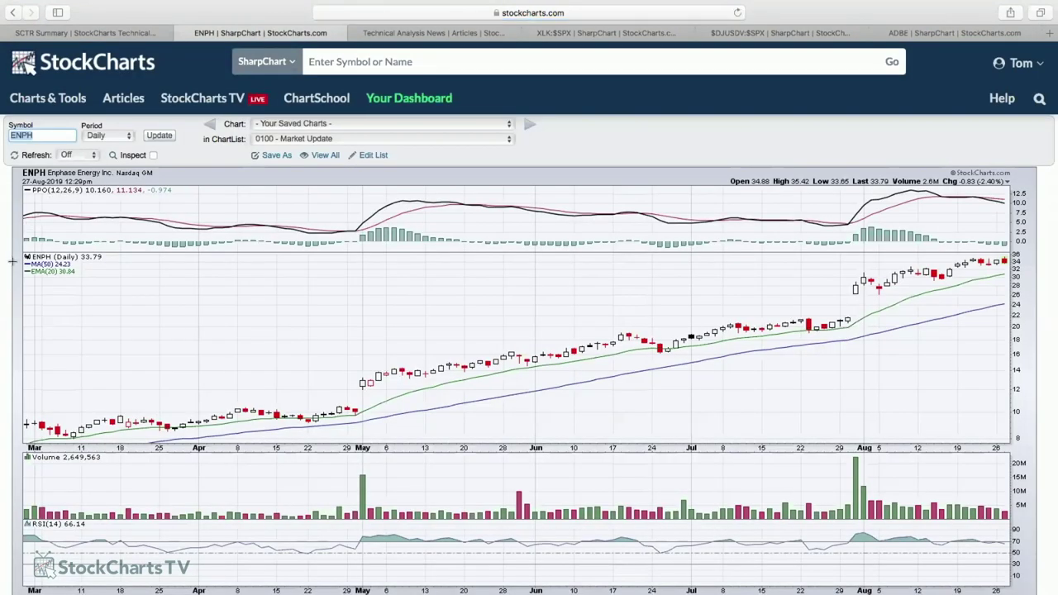
click(12, 261)
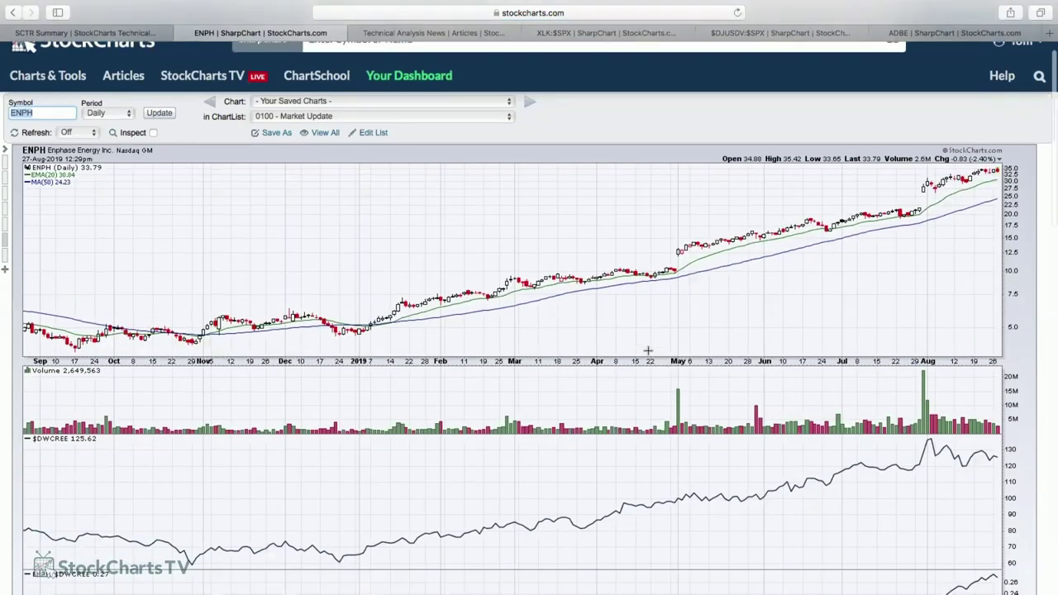
scroll(950, 247, down, 5)
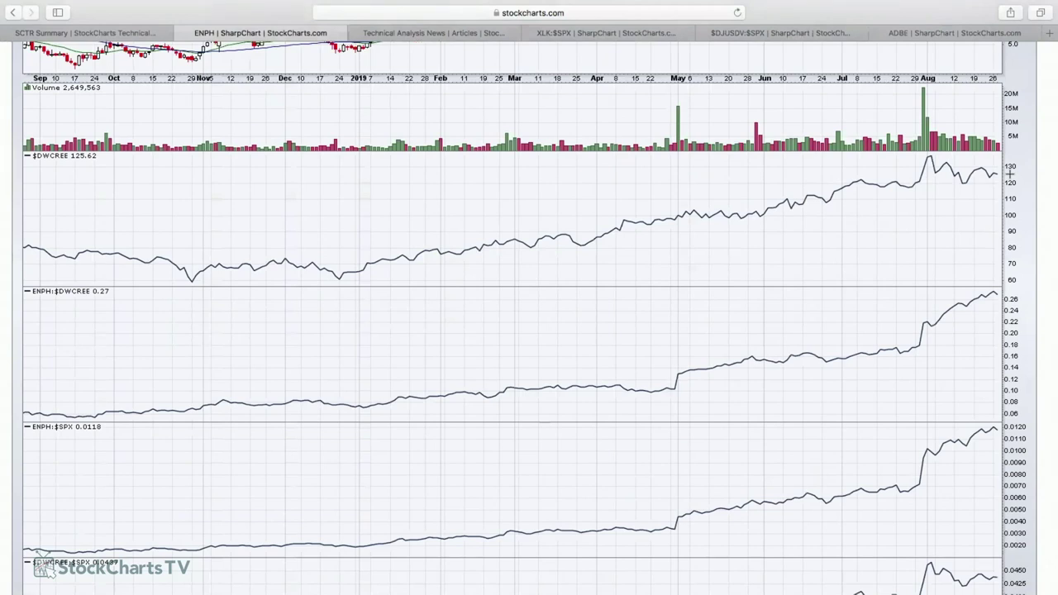
scroll(962, 248, down, 3)
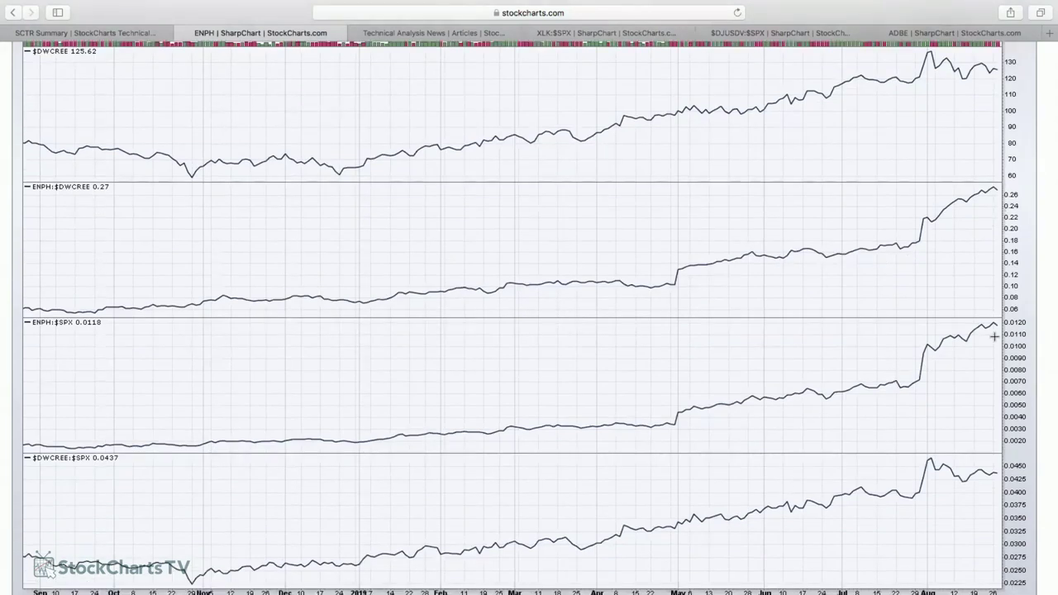
scroll(996, 354, up, 9)
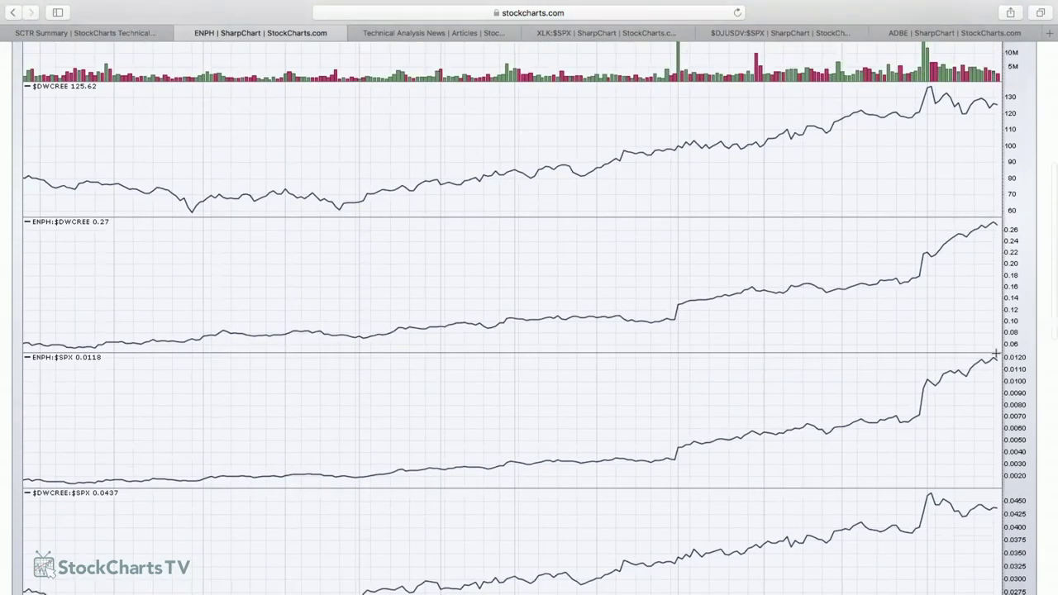
scroll(996, 354, up, 3)
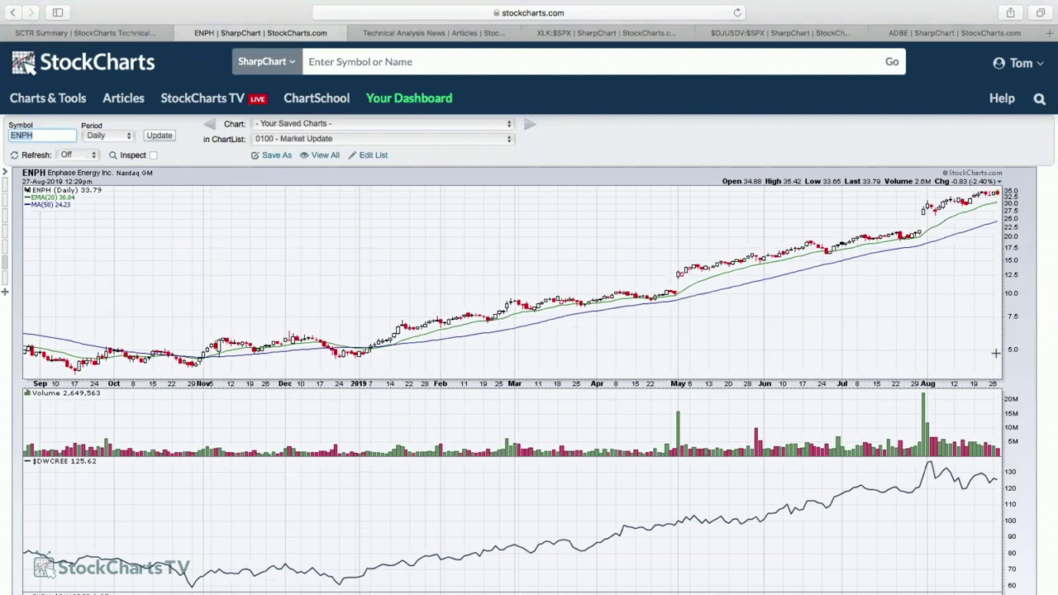
scroll(996, 354, down, 5)
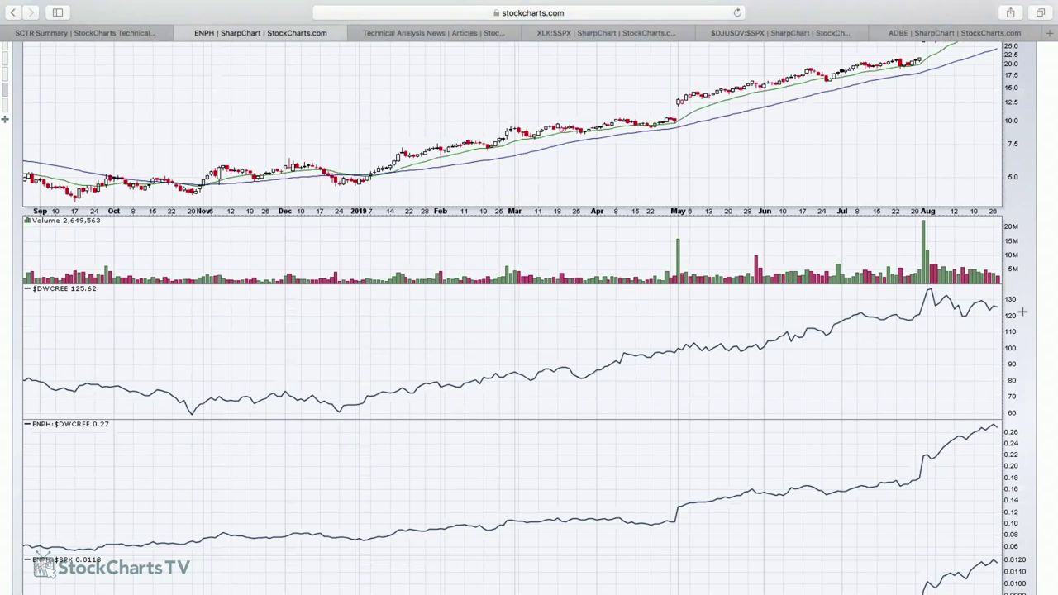
scroll(1023, 312, up, 5)
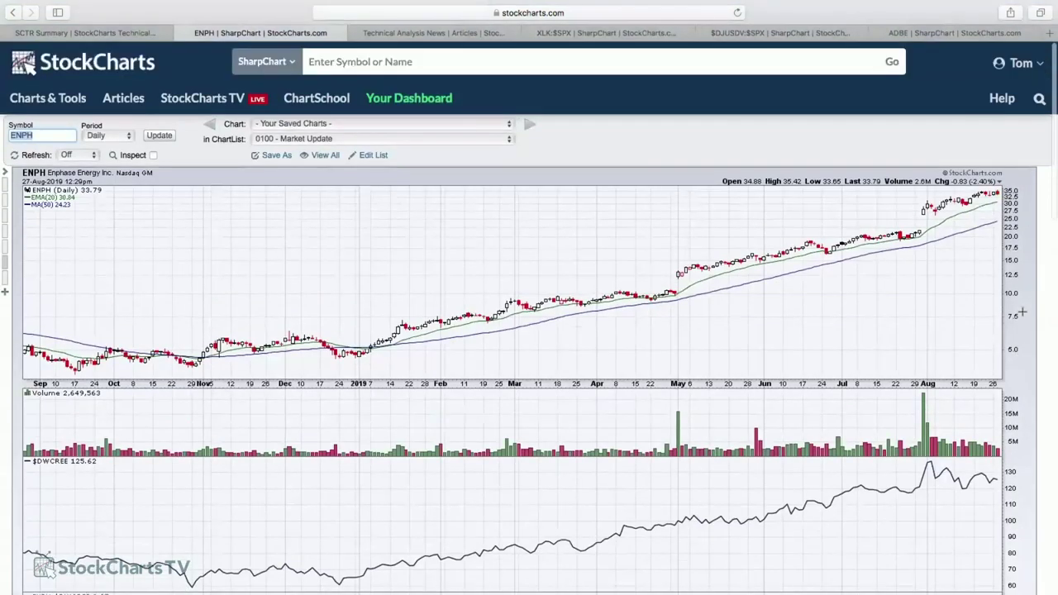
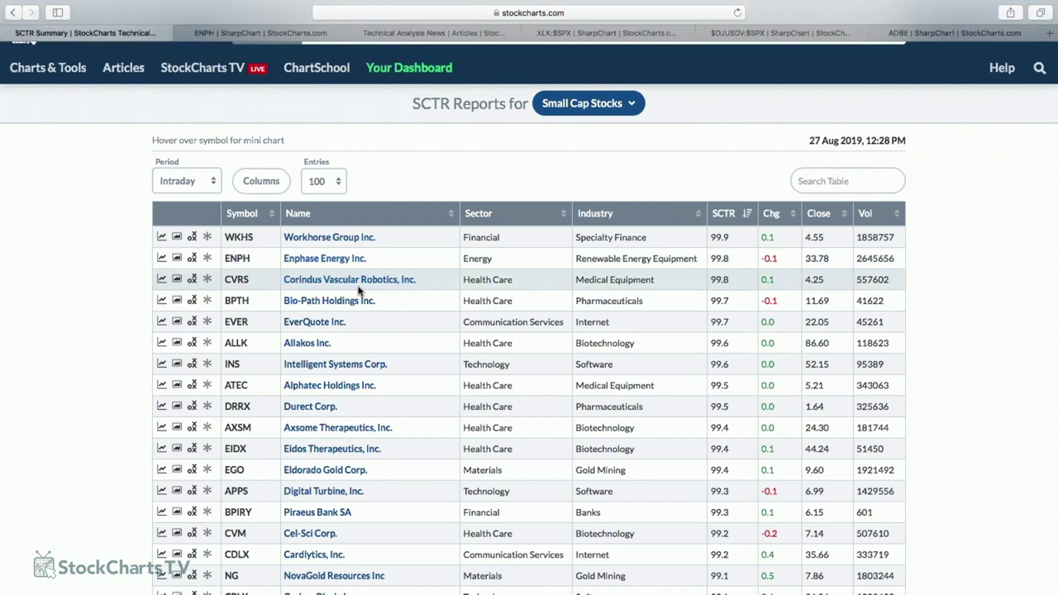
Filter the Small Cap SCTR table by "staples" and switch the report to Large Cap Stocks to review its consumer staples stocks
click(817, 180)
text(staples)
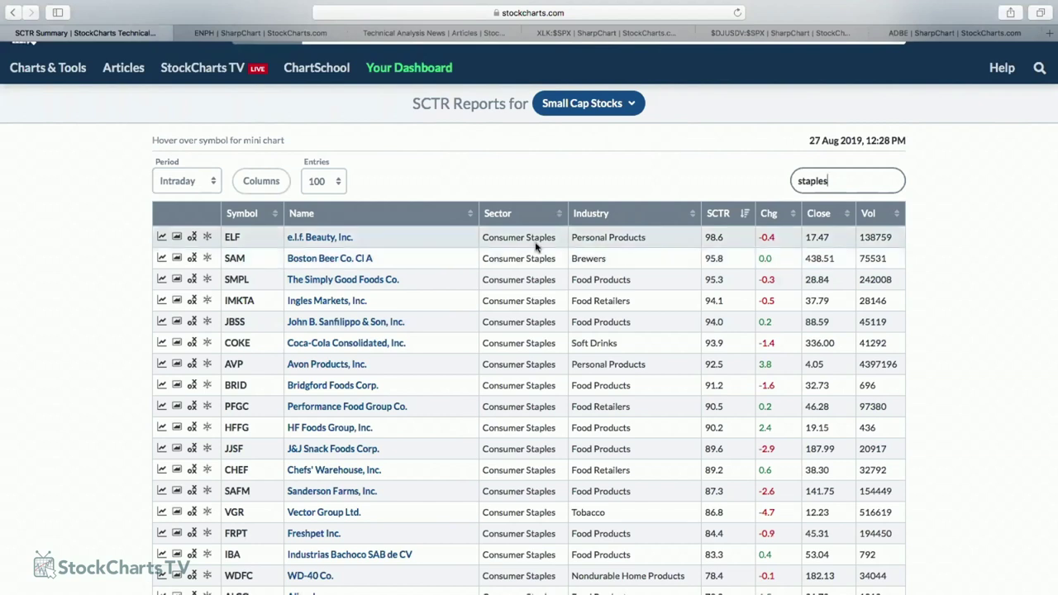
click(582, 105)
click(558, 130)
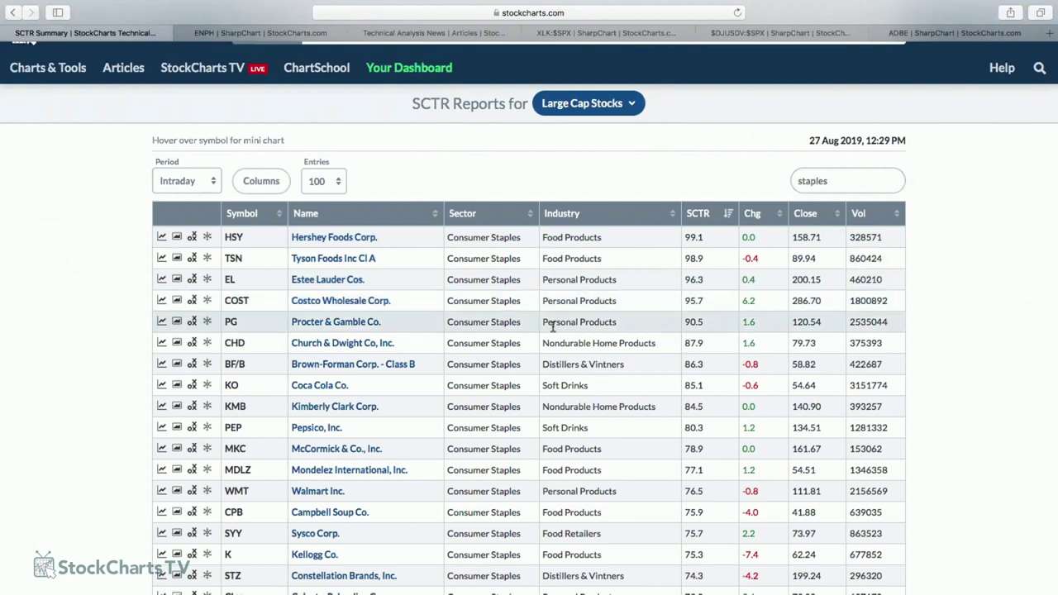
scroll(599, 329, down, 5)
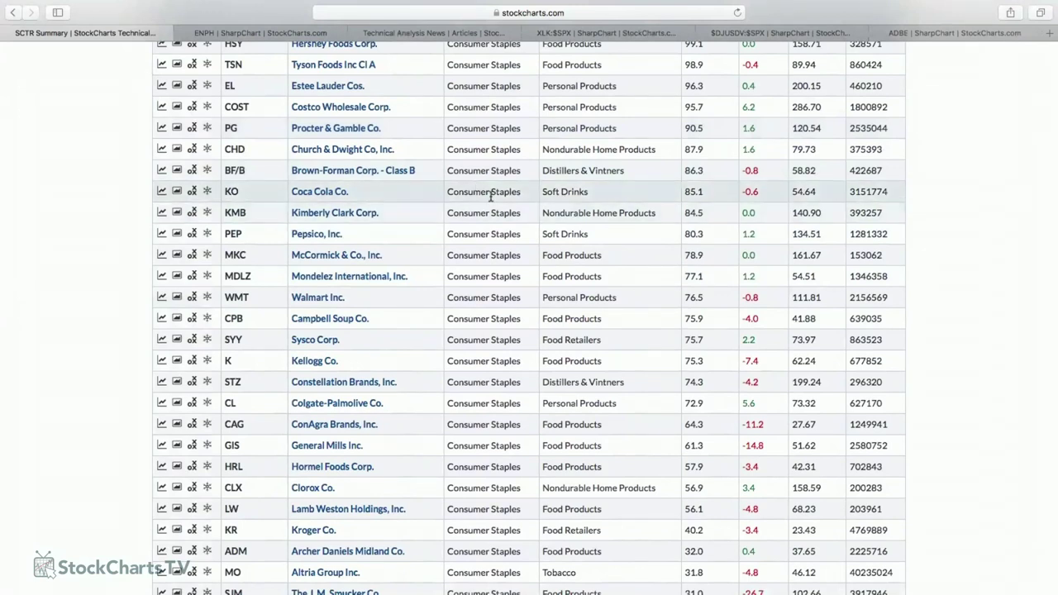
scroll(491, 196, up, 5)
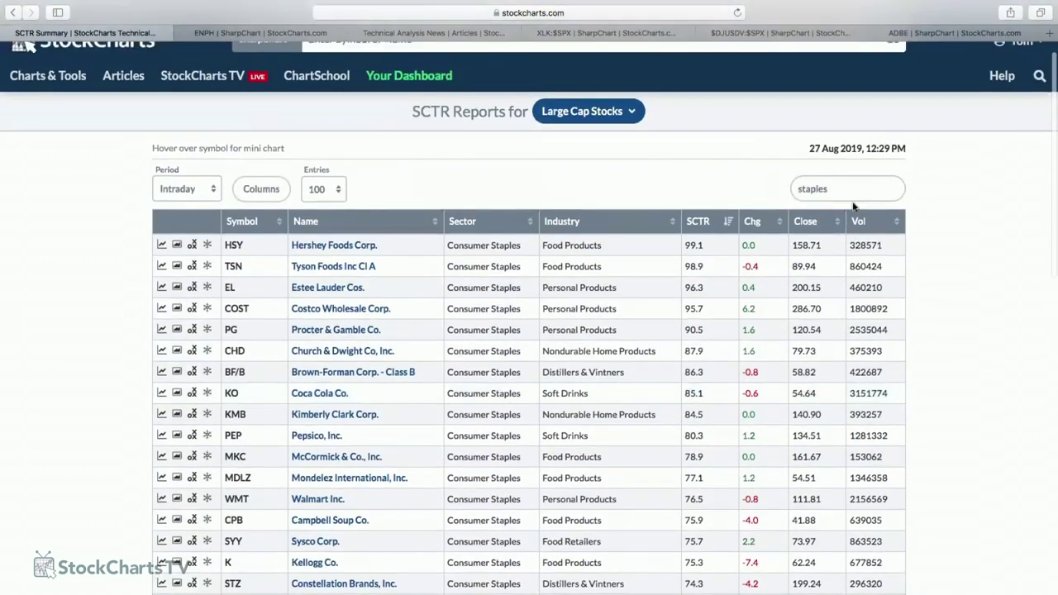
Replace the Large Cap SCTR table's search filter with "real estate"
key(BackSpace)
key(BackSpace)
key(BackSpace)
key(BackSpace)
key(BackSpace)
key(BackSpace)
key(BackSpace)
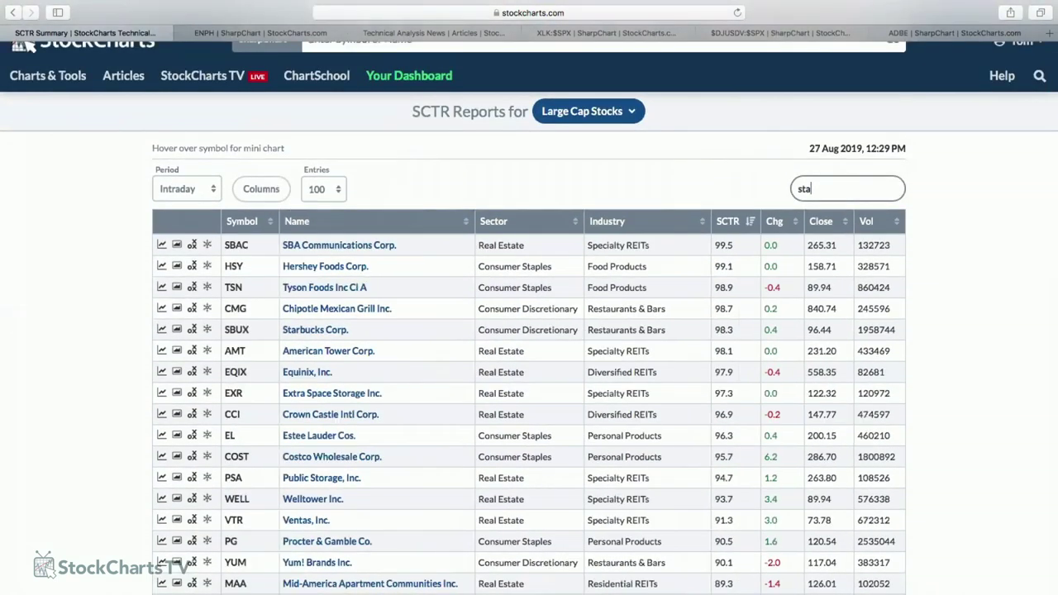
text(real)
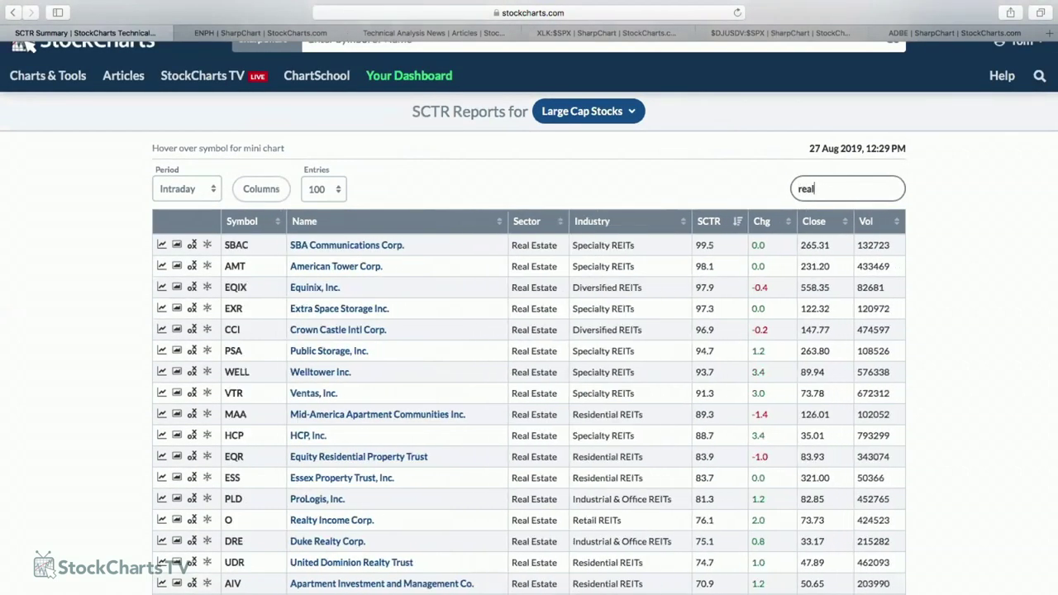
text( estate)
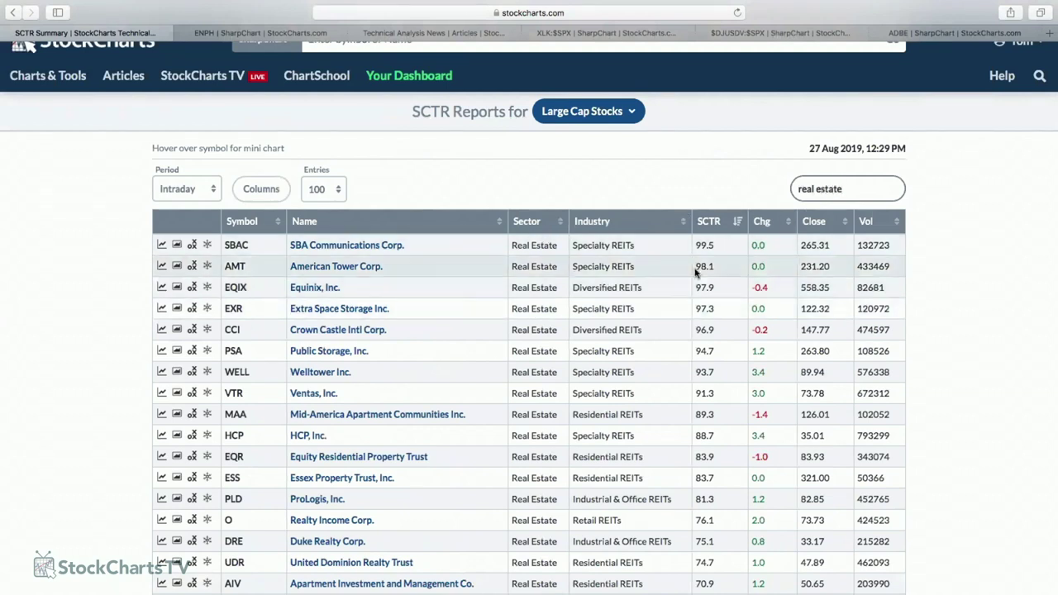
Open SBA Communications (SBAC) in the Relative Chart 1 Year style and examine its price, $DJUSSR industry group and $SPX relative strength panels
click(328, 244)
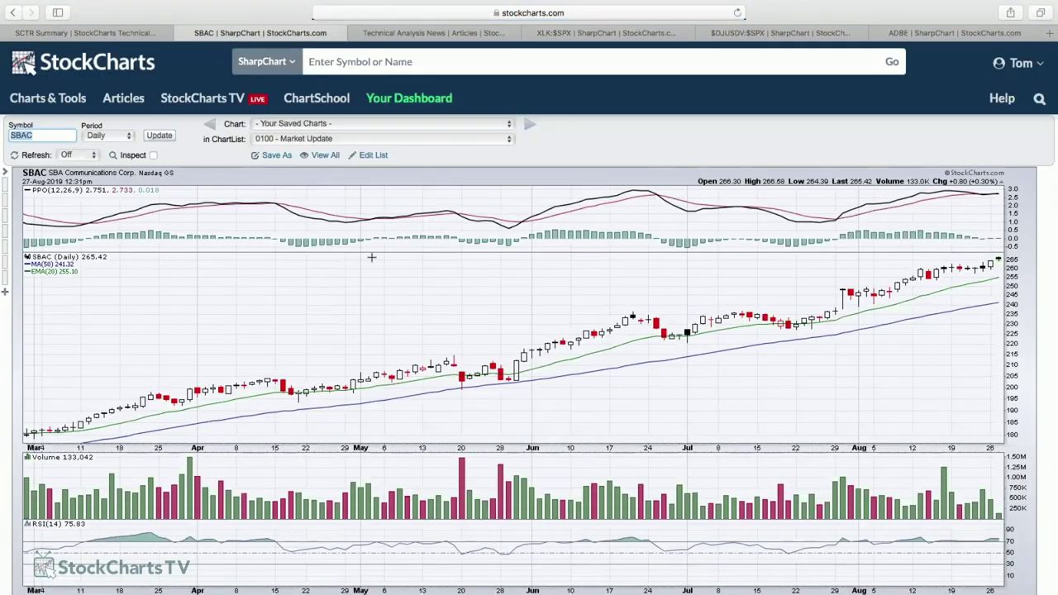
click(12, 263)
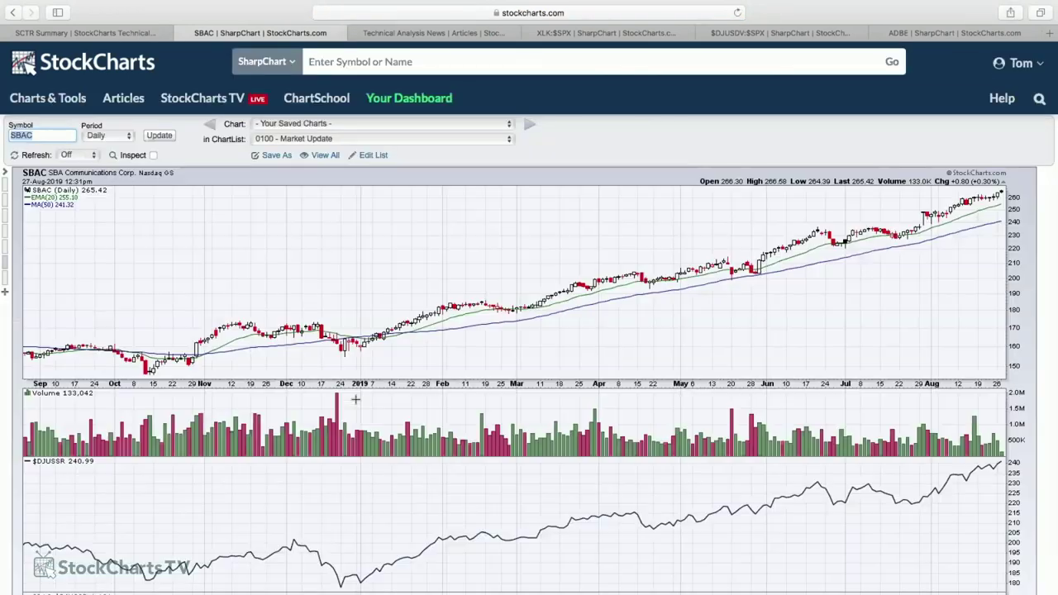
scroll(355, 400, down, 3)
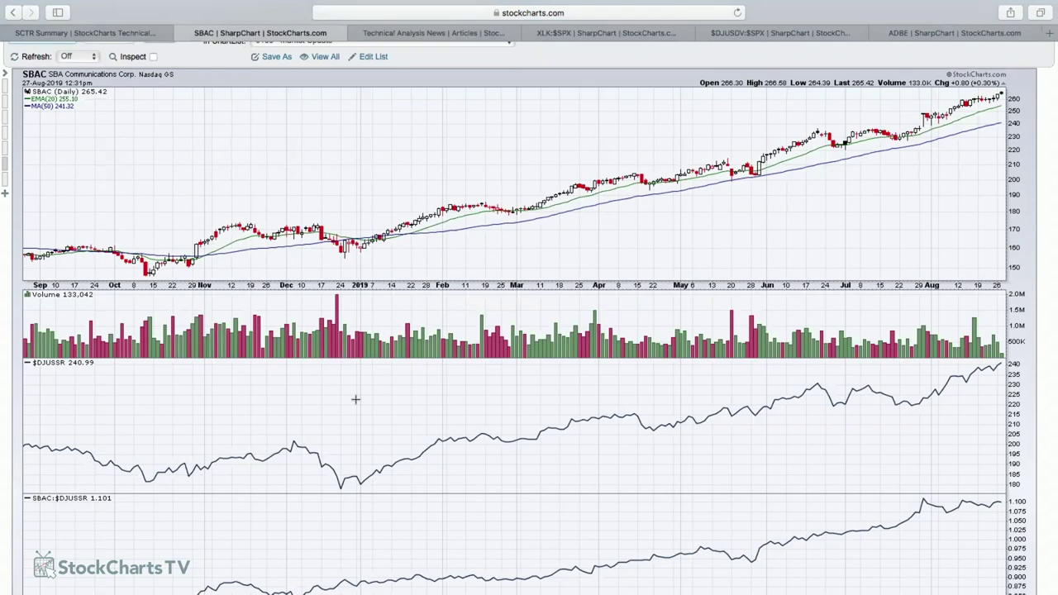
scroll(356, 400, down, 10)
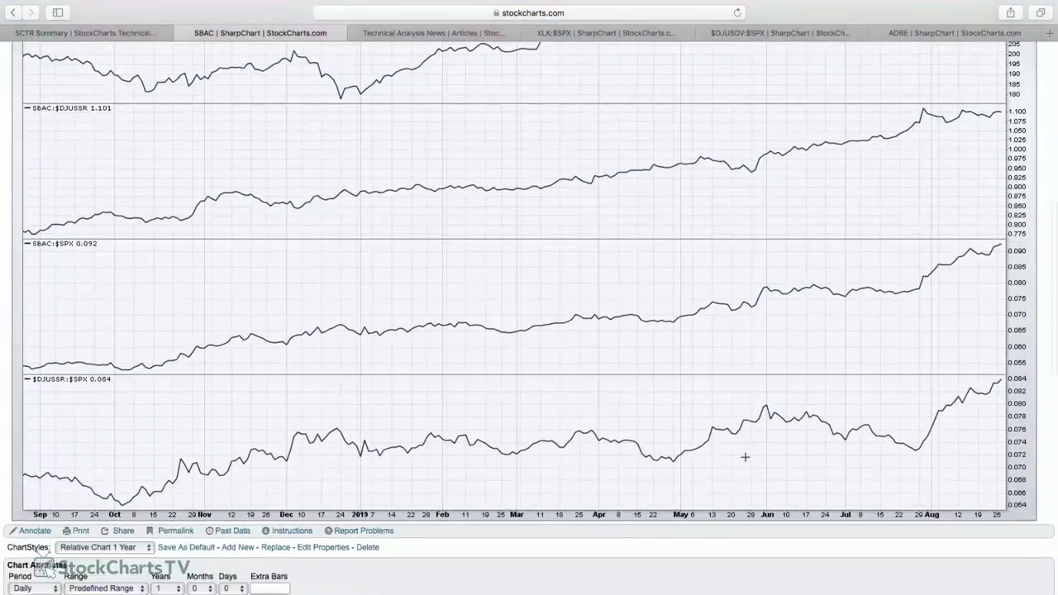
scroll(969, 222, up, 5)
scroll(969, 221, up, 4)
scroll(938, 307, up, 2)
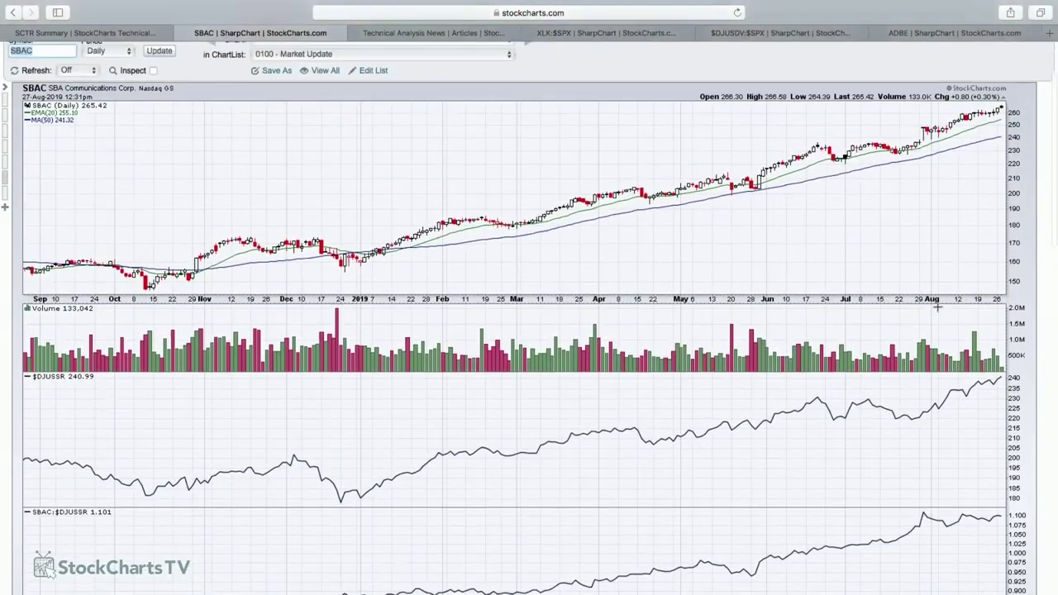
scroll(939, 307, up, 2)
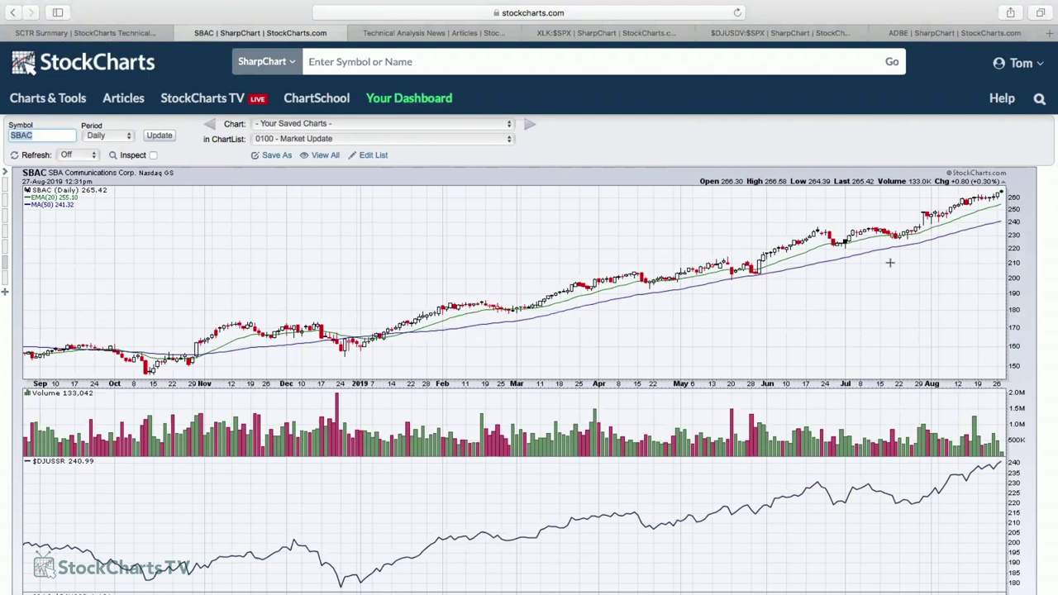
Open the article "Here's The Driving Force Behind My Bullishness" and go to its S&P 500 15 Year Weekly Chart
click(439, 37)
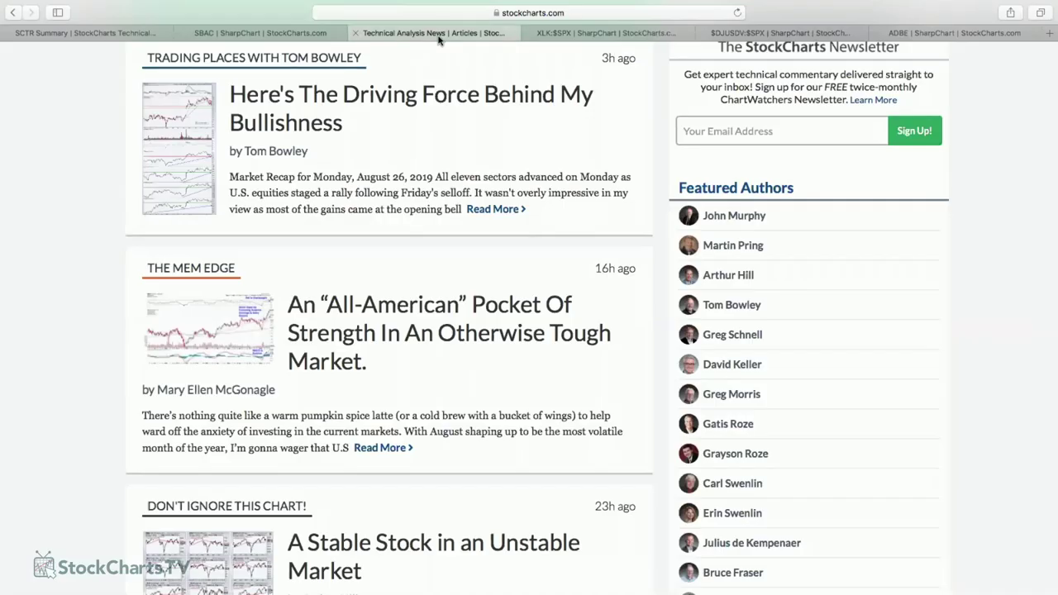
click(370, 96)
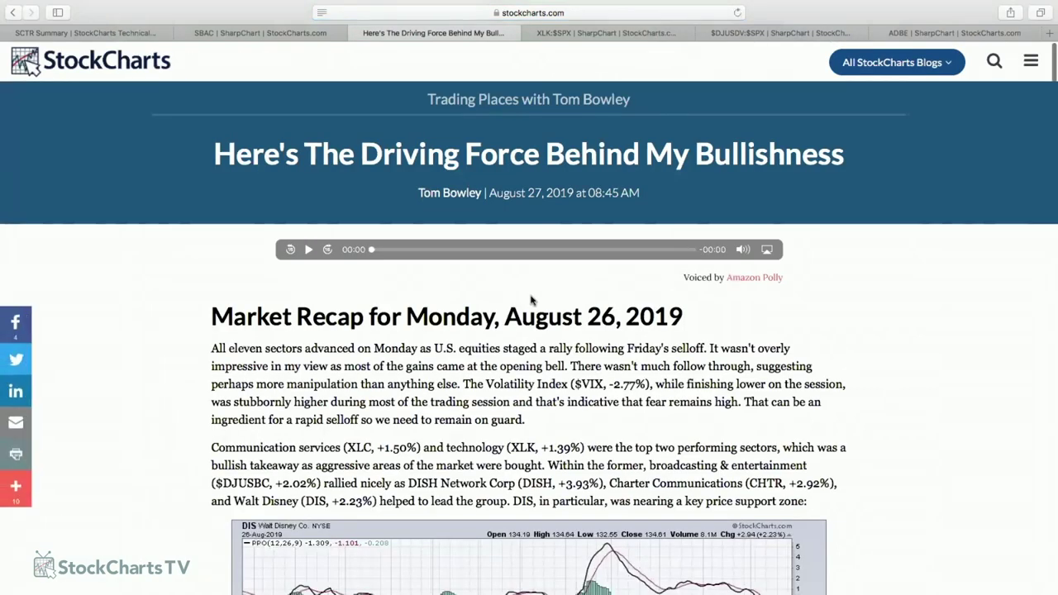
scroll(532, 299, down, 1)
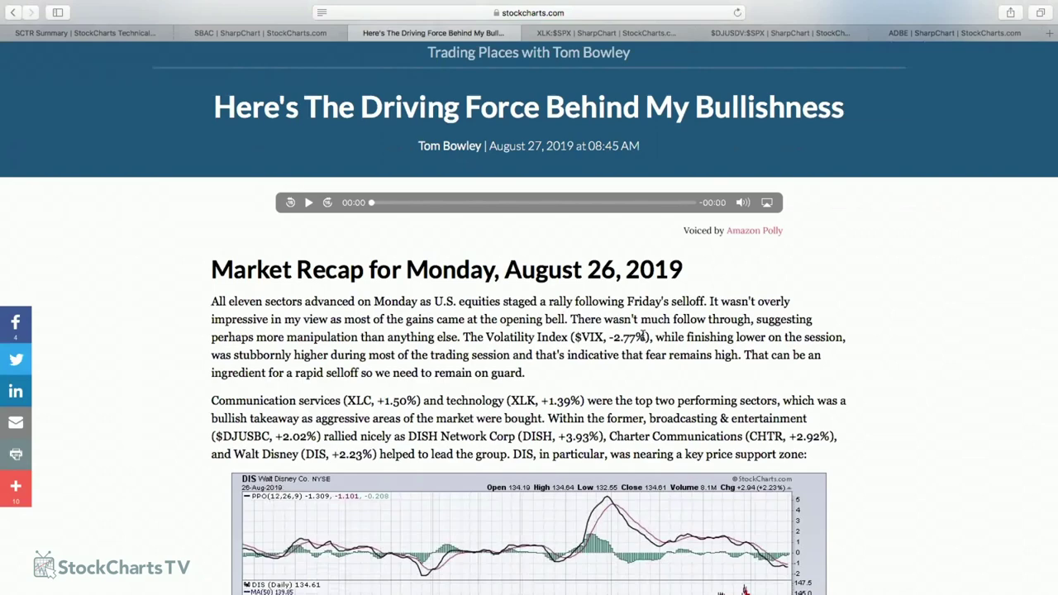
scroll(643, 336, down, 15)
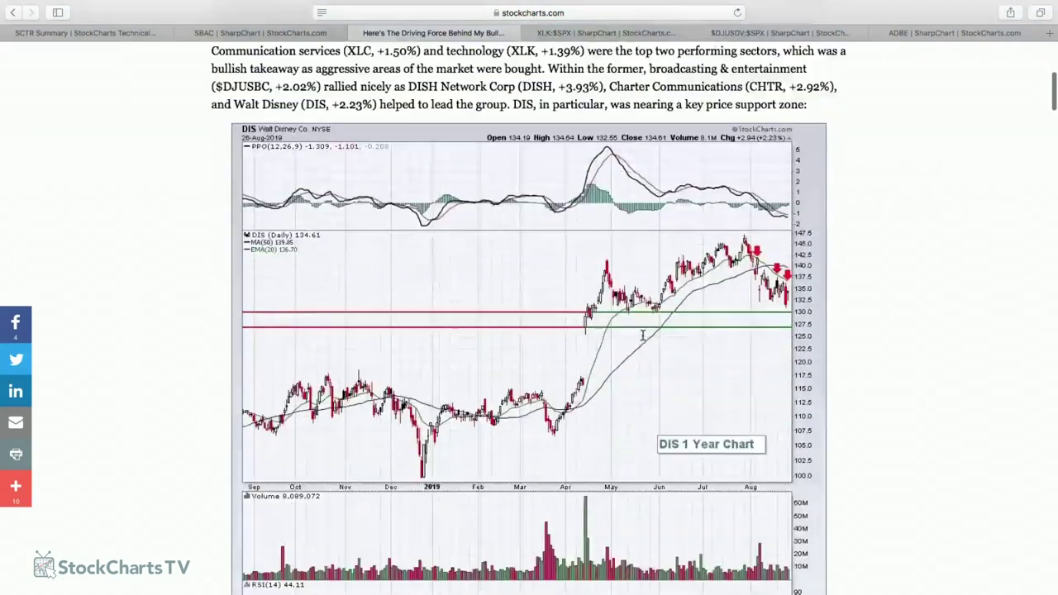
scroll(643, 337, down, 15)
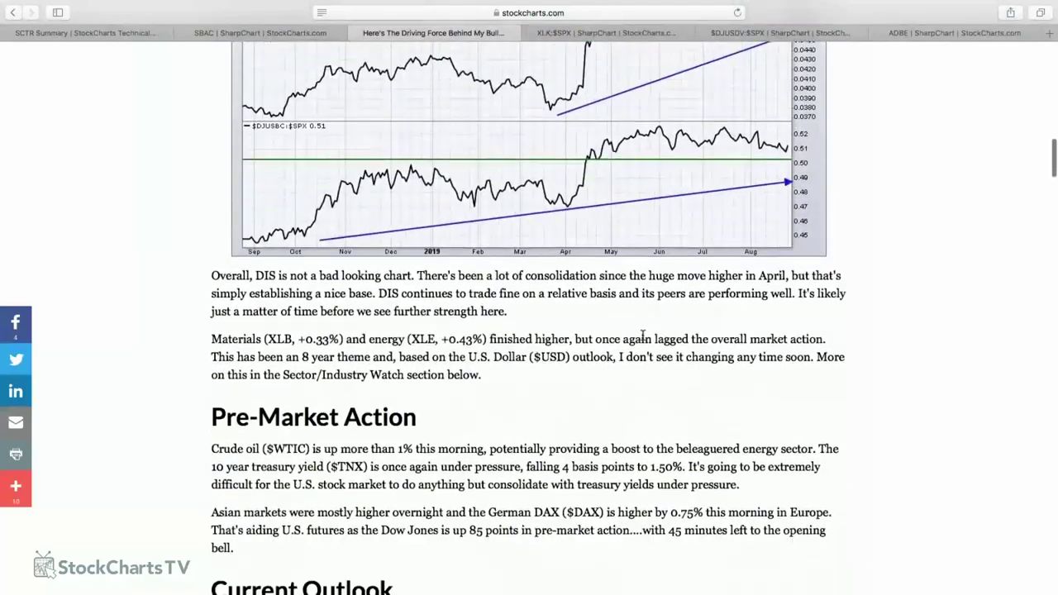
scroll(643, 337, down, 8)
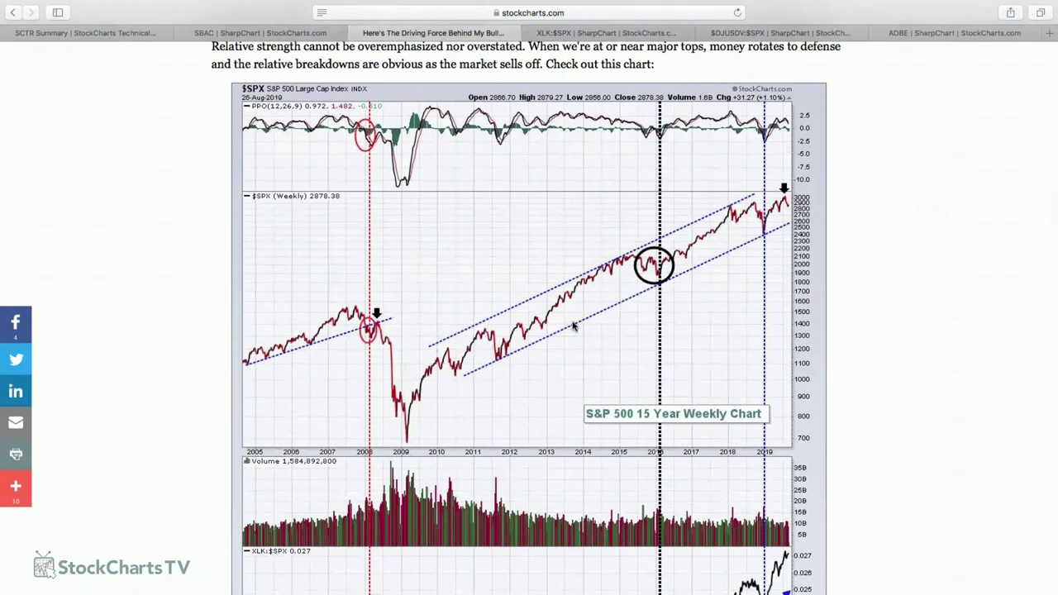
Compare the S&P 500 weekly chart around the 2008 top with the technology, consumer discretionary and communication services relative strength panels
scroll(573, 325, down, 10)
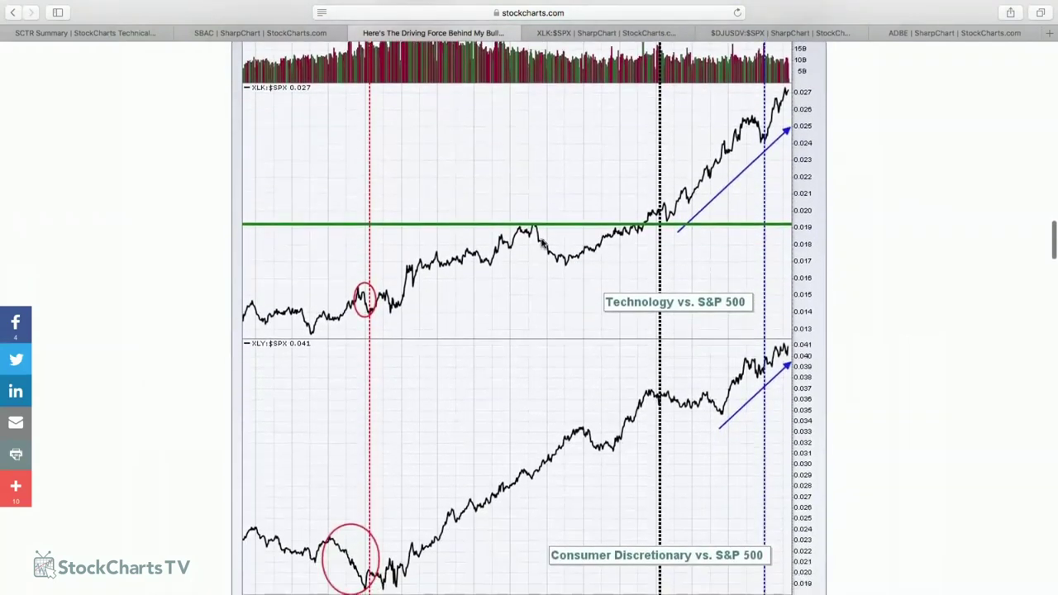
scroll(532, 270, down, 2)
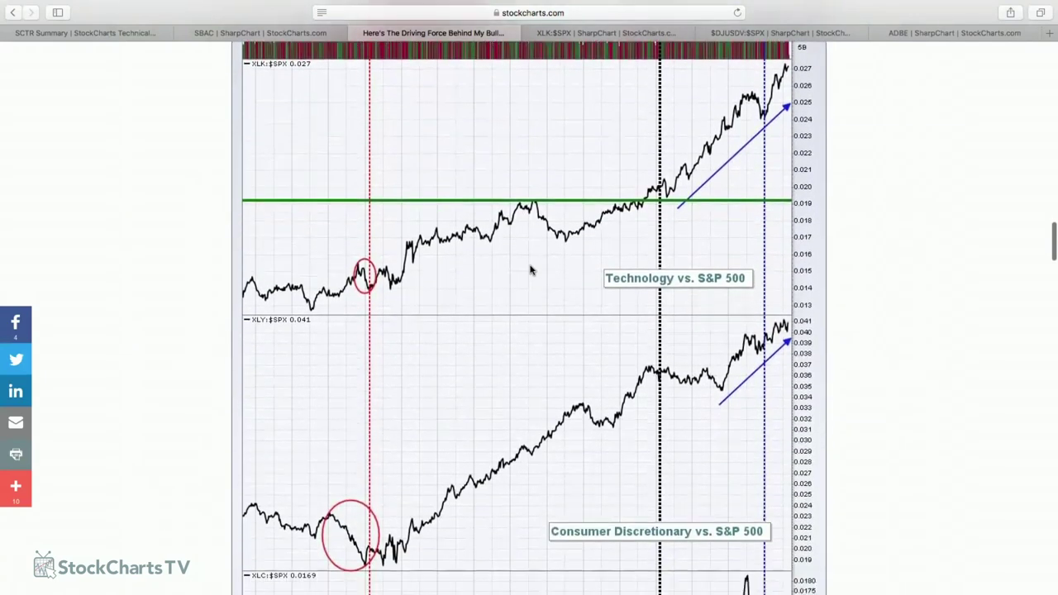
scroll(532, 270, up, 10)
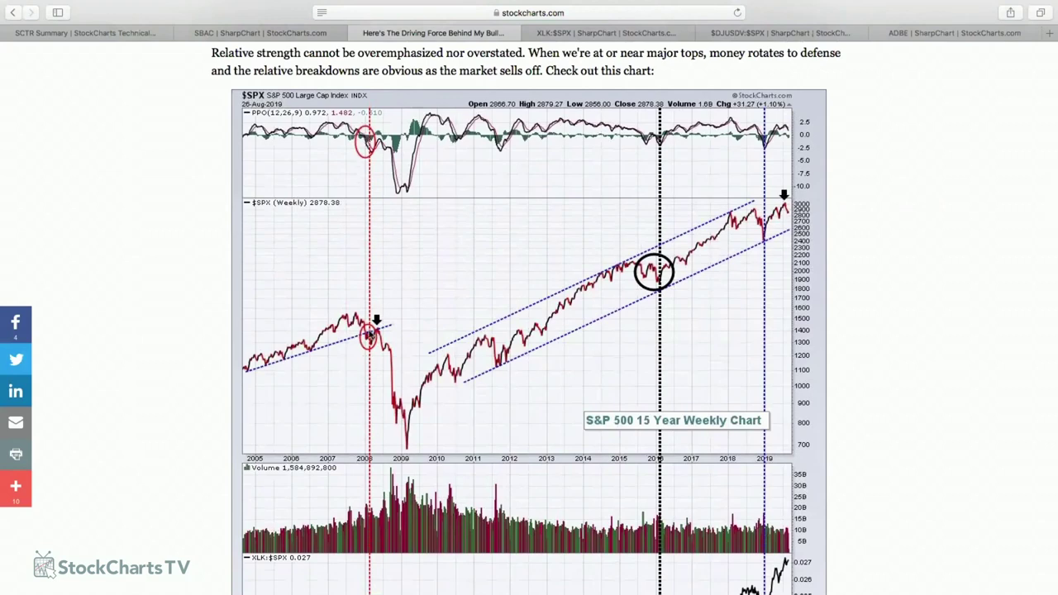
scroll(371, 344, down, 10)
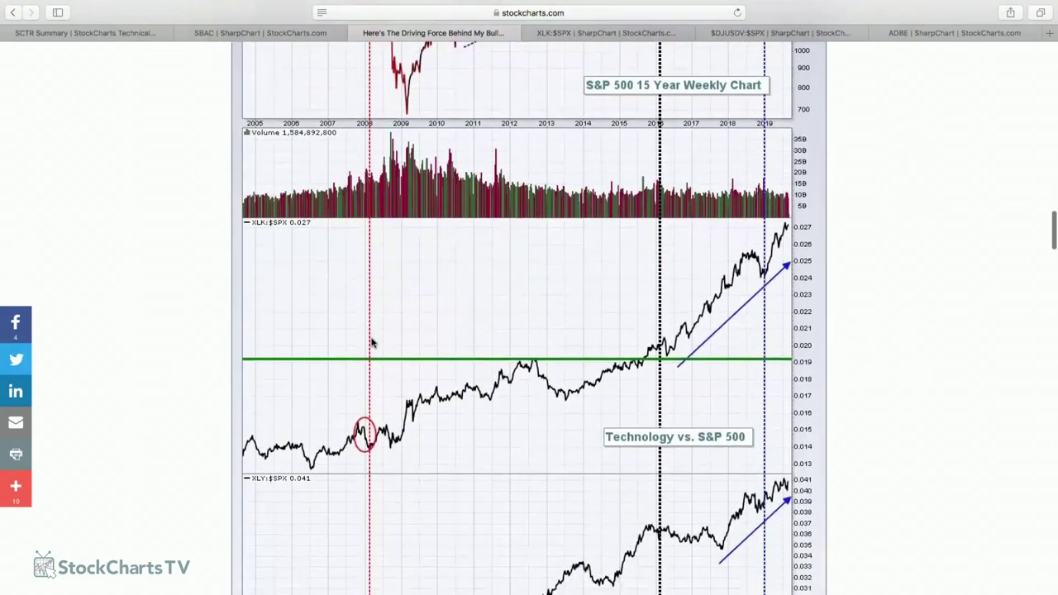
scroll(371, 344, down, 1)
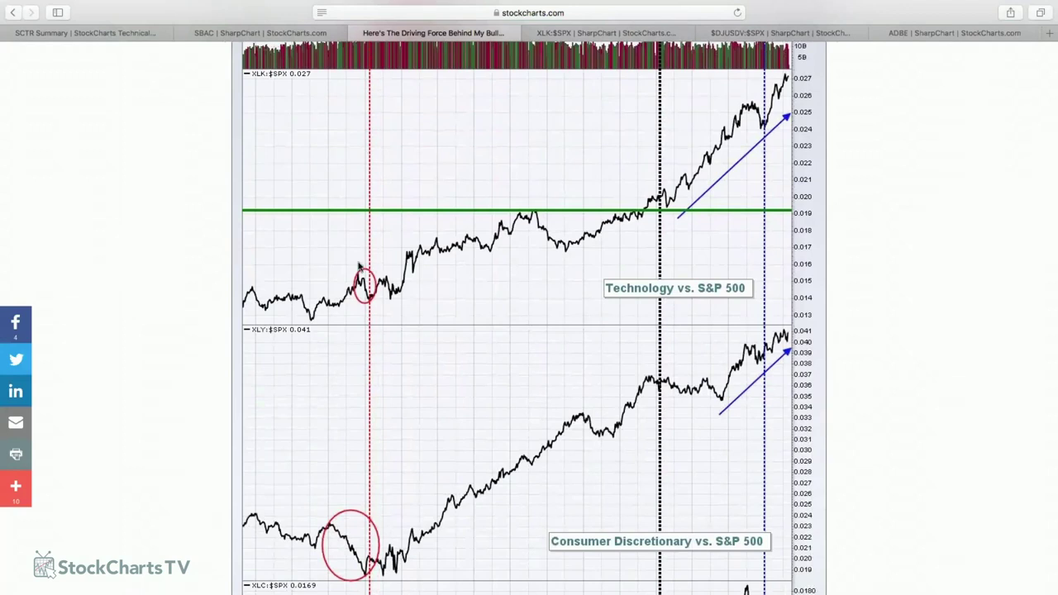
scroll(378, 314, down, 5)
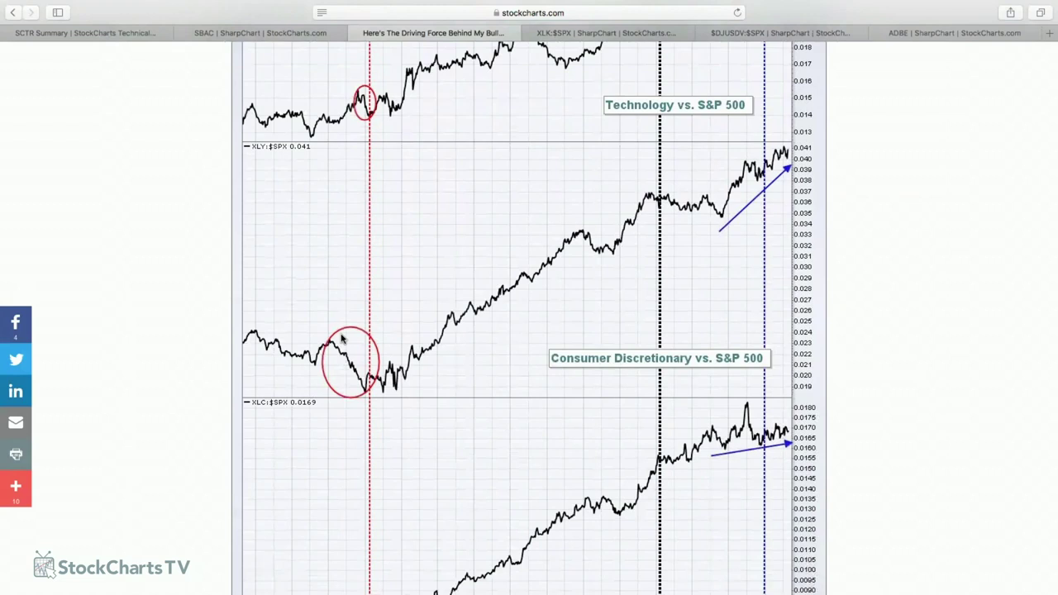
scroll(343, 338, down, 6)
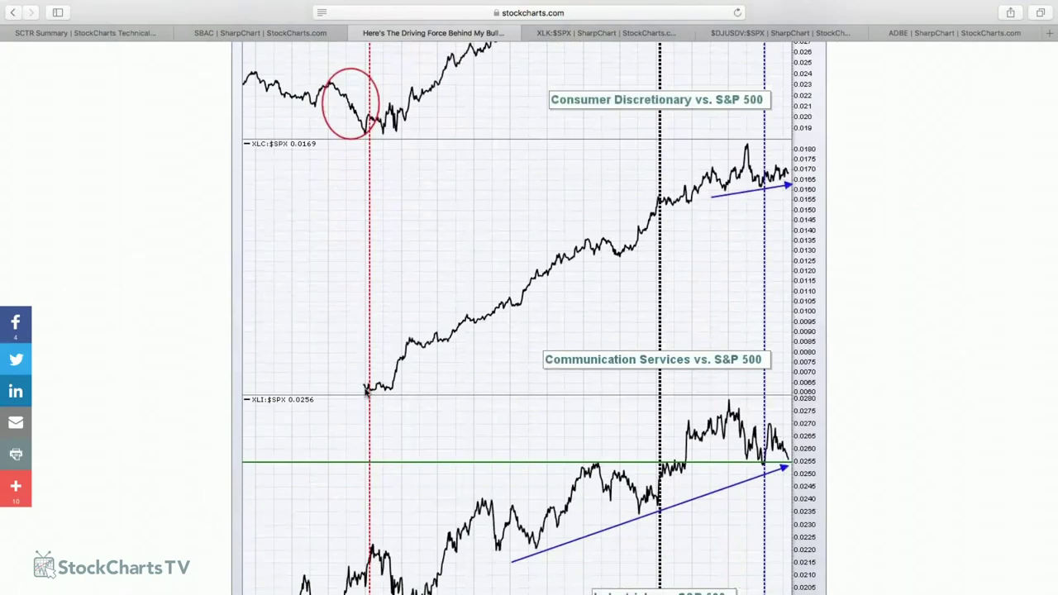
Examine the industrials and financials relative strength panels around the 2008 top, and recheck the S&P 500, technology and consumer discretionary panels there
scroll(367, 390, down, 6)
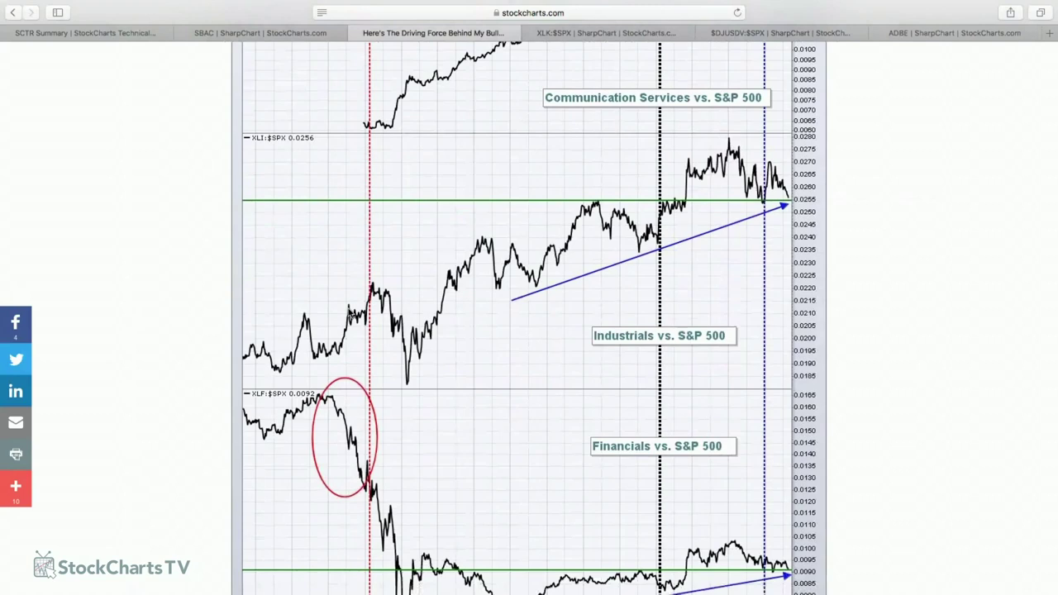
scroll(359, 290, up, 10)
scroll(358, 289, up, 10)
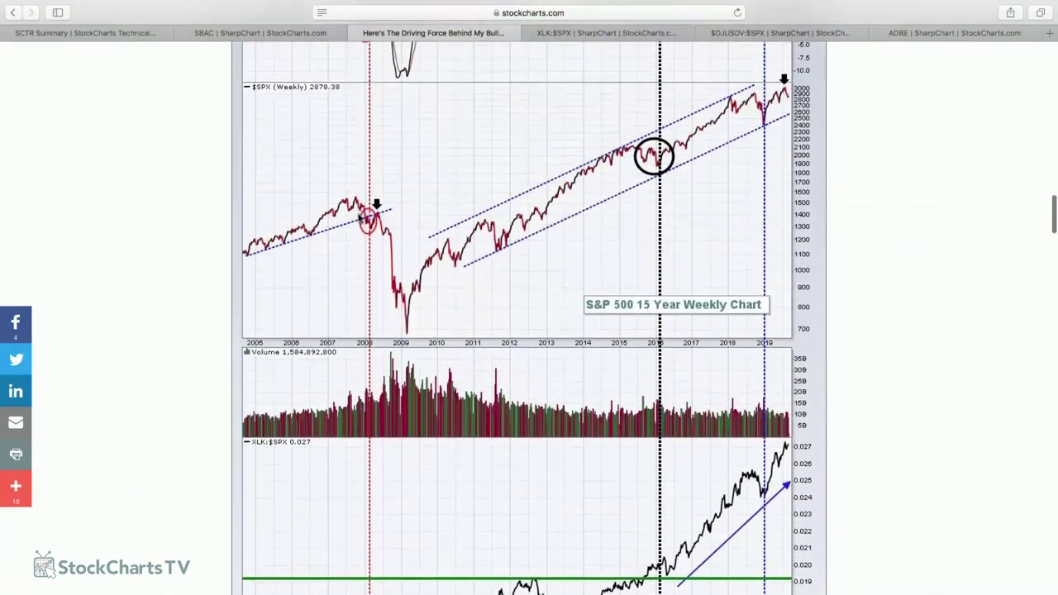
scroll(357, 225, down, 1)
scroll(357, 224, down, 10)
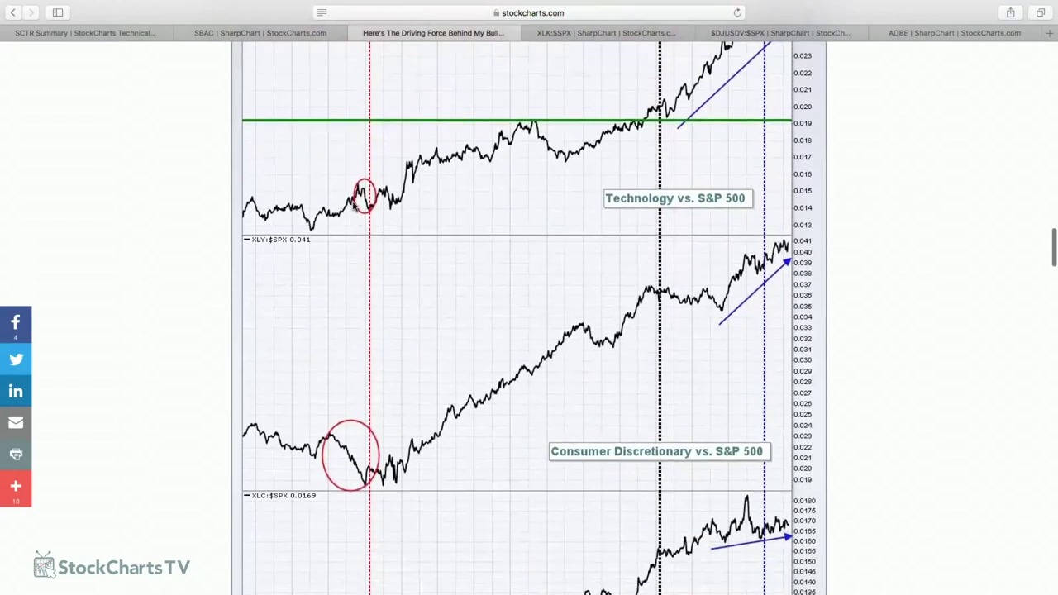
scroll(353, 215, down, 2)
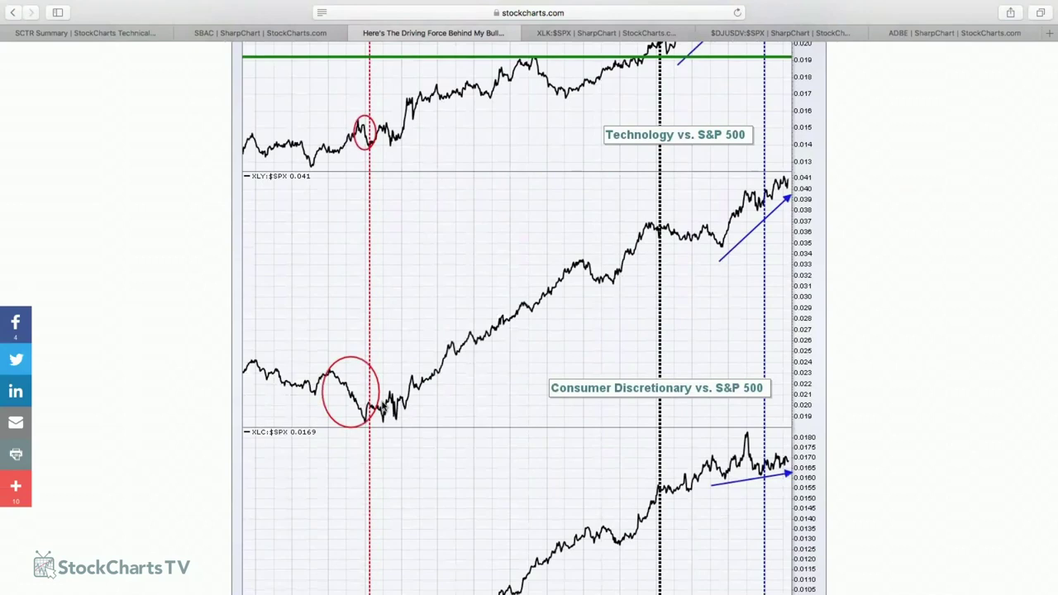
Compare the circled 2016 low on the S&P 500 weekly chart with the technology and consumer discretionary relative strength panels
scroll(382, 405, up, 6)
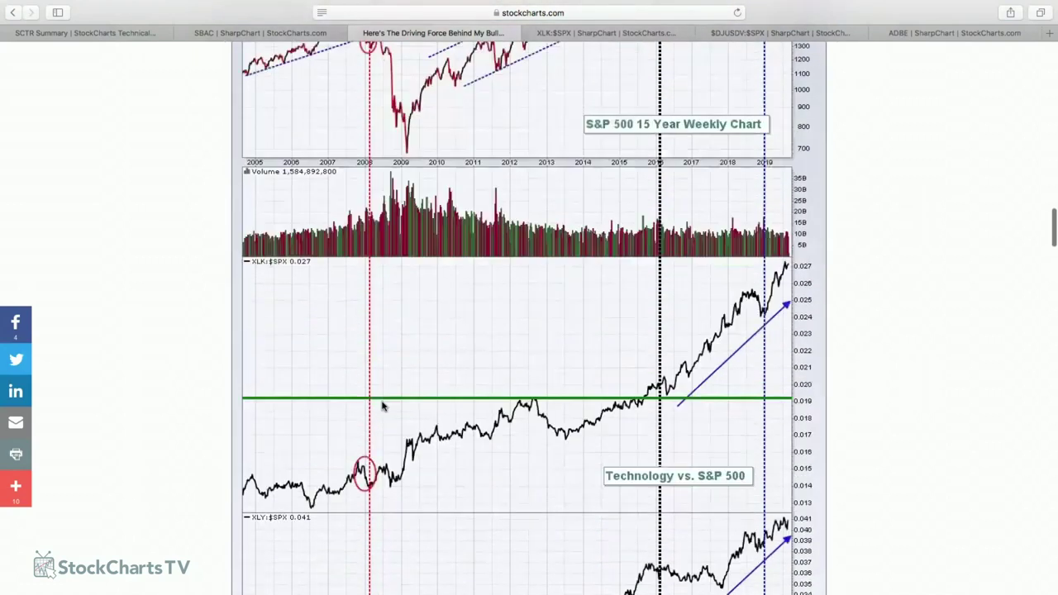
scroll(382, 402, up, 1)
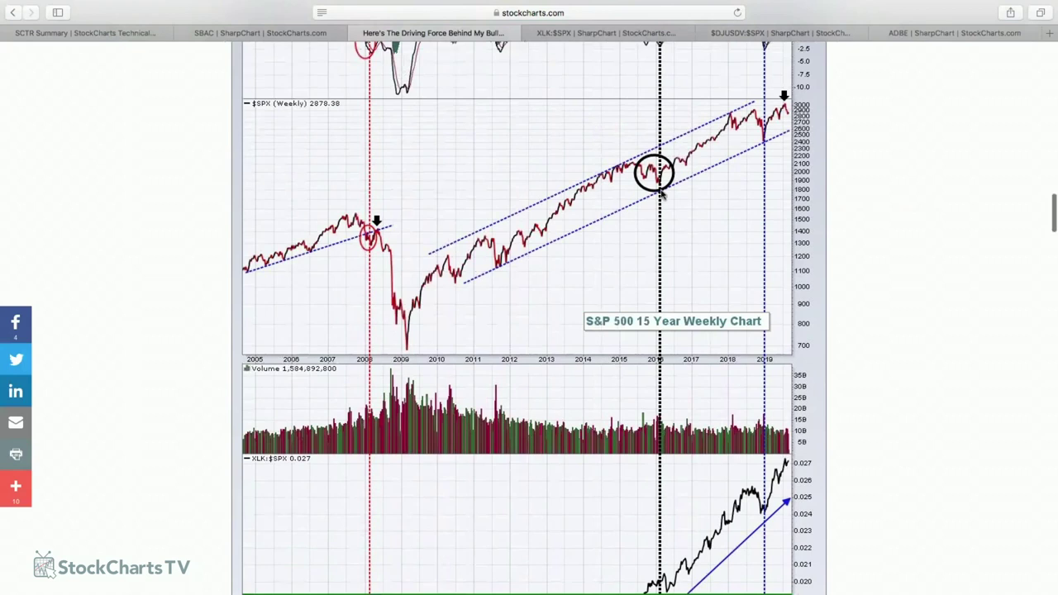
scroll(661, 188, down, 2)
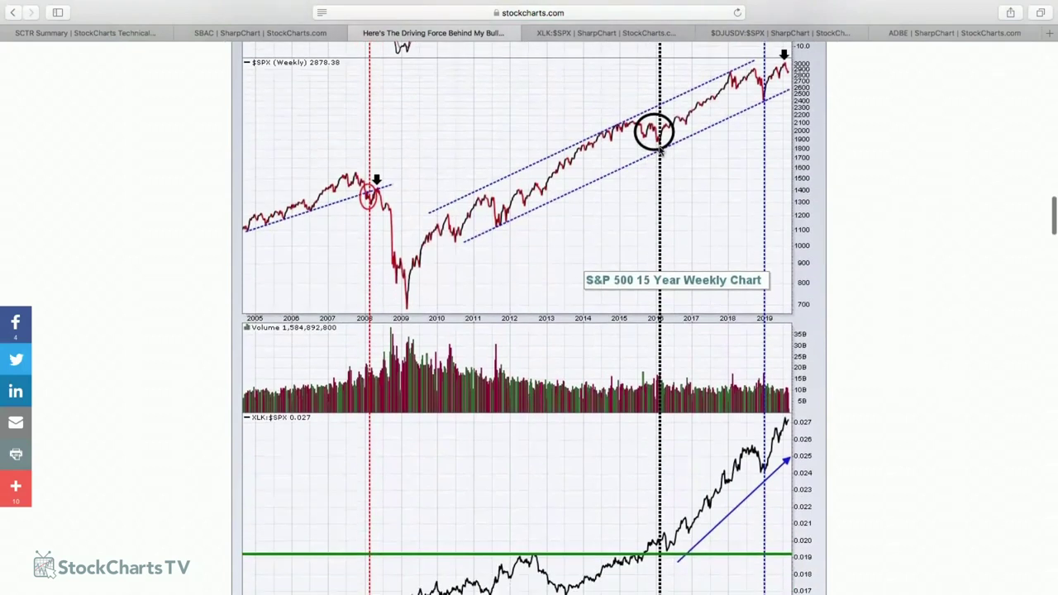
scroll(661, 149, up, 3)
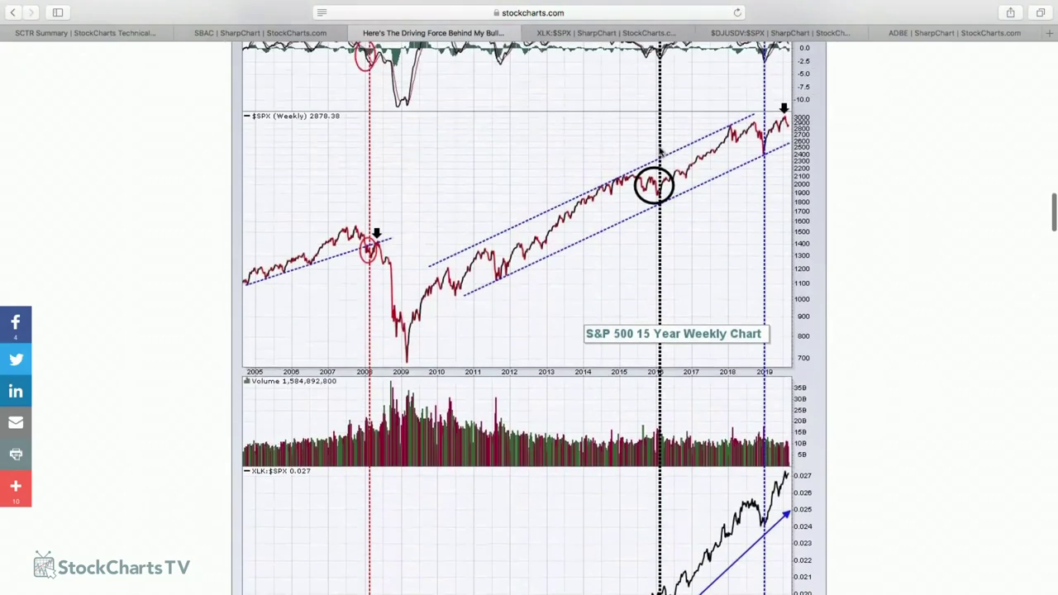
scroll(660, 151, down, 15)
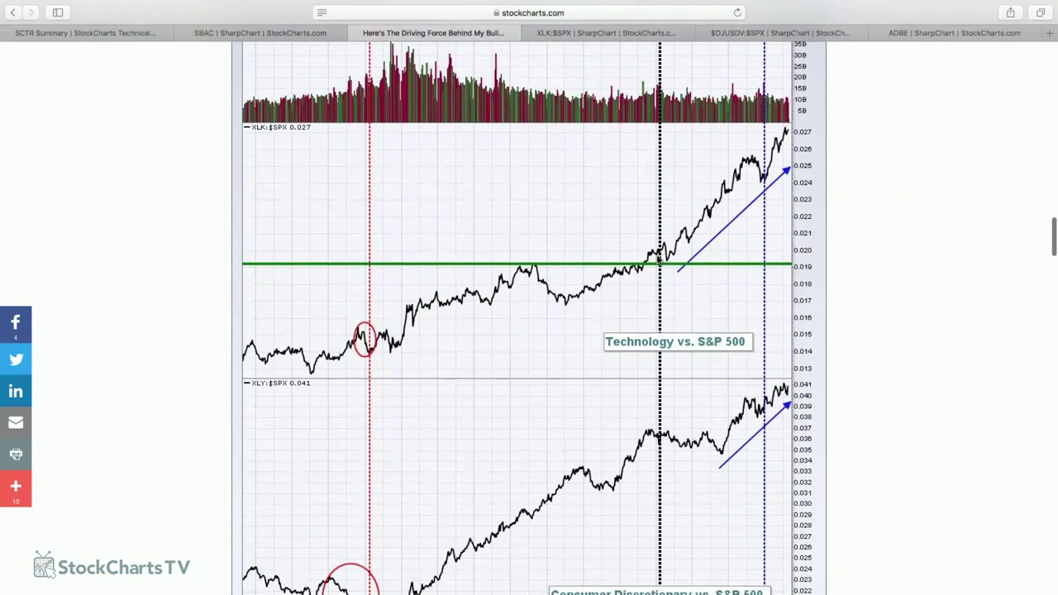
scroll(660, 258, down, 7)
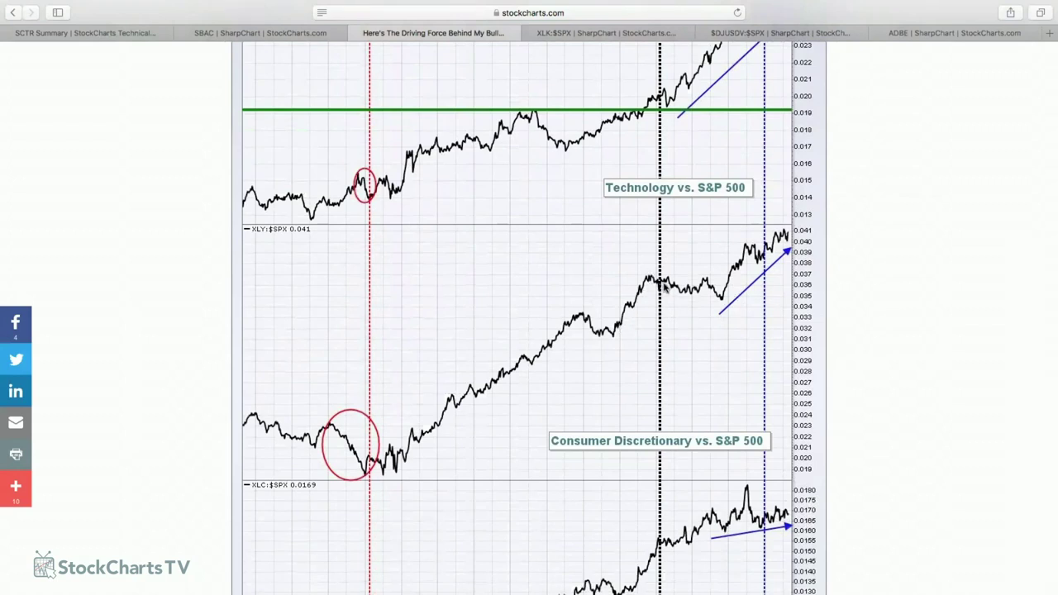
scroll(665, 288, up, 10)
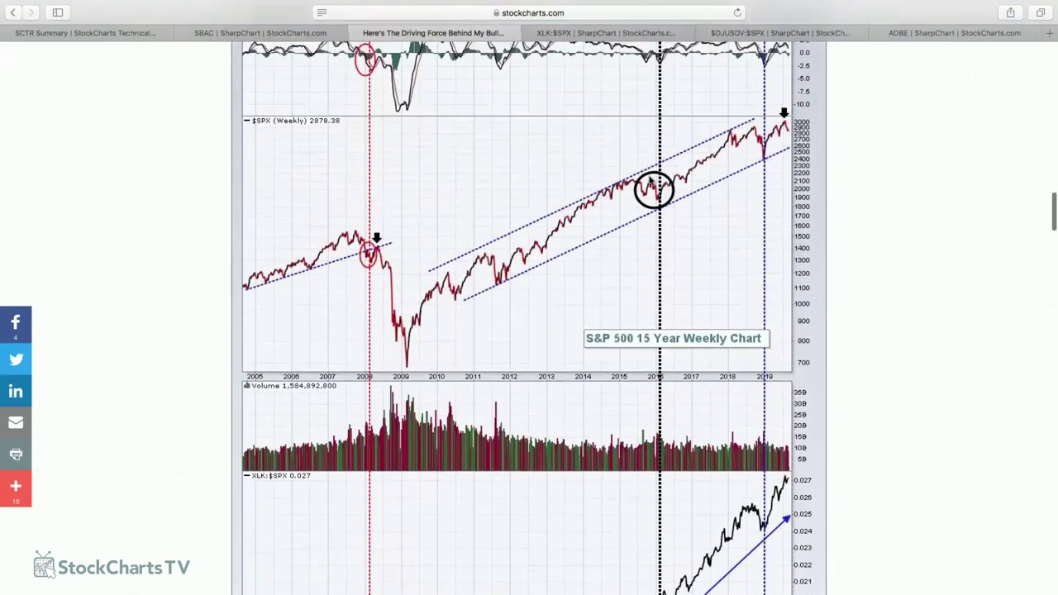
scroll(667, 243, down, 5)
scroll(667, 245, down, 10)
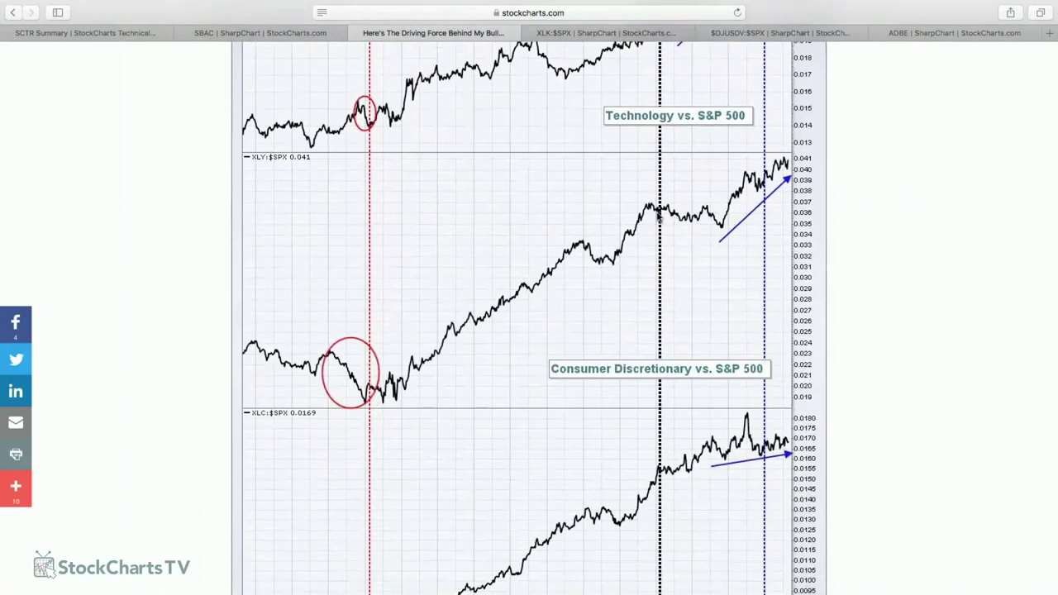
Follow the black 2016 line through the communication services, industrials and financials relative strength panels
scroll(659, 236, down, 8)
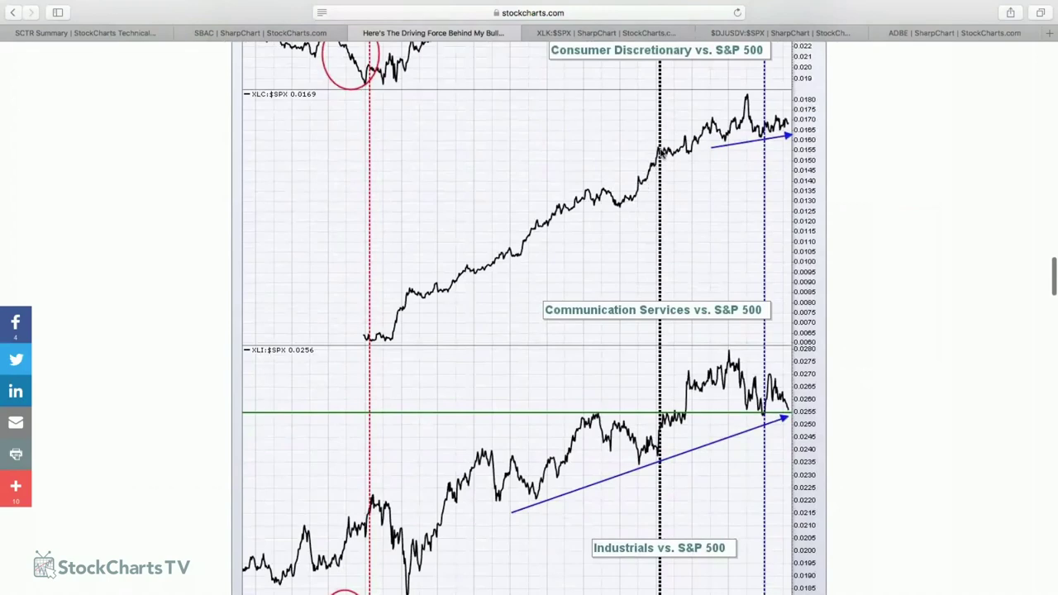
scroll(661, 153, down, 4)
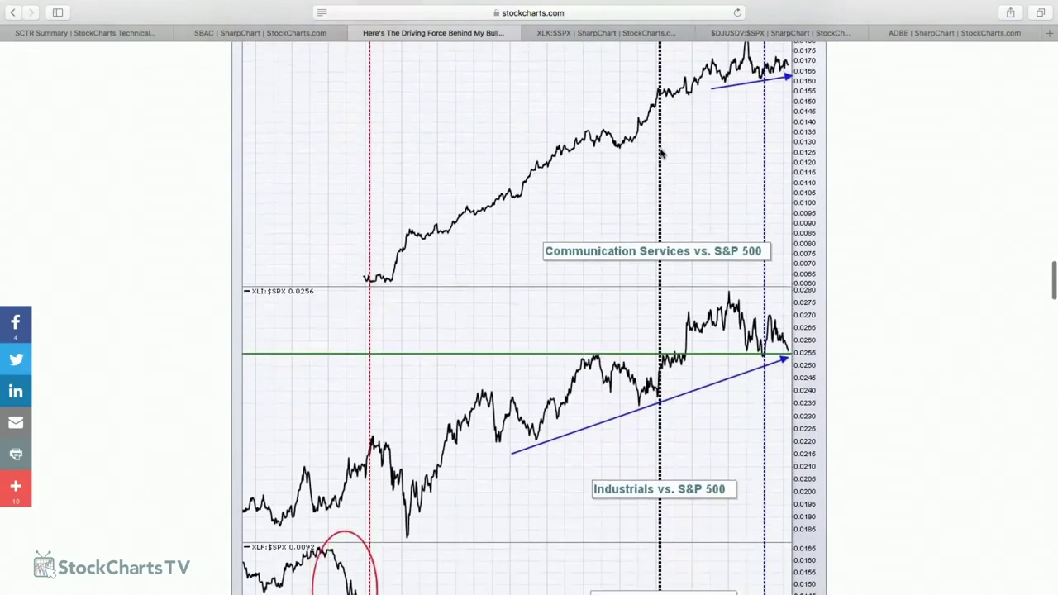
scroll(662, 153, down, 3)
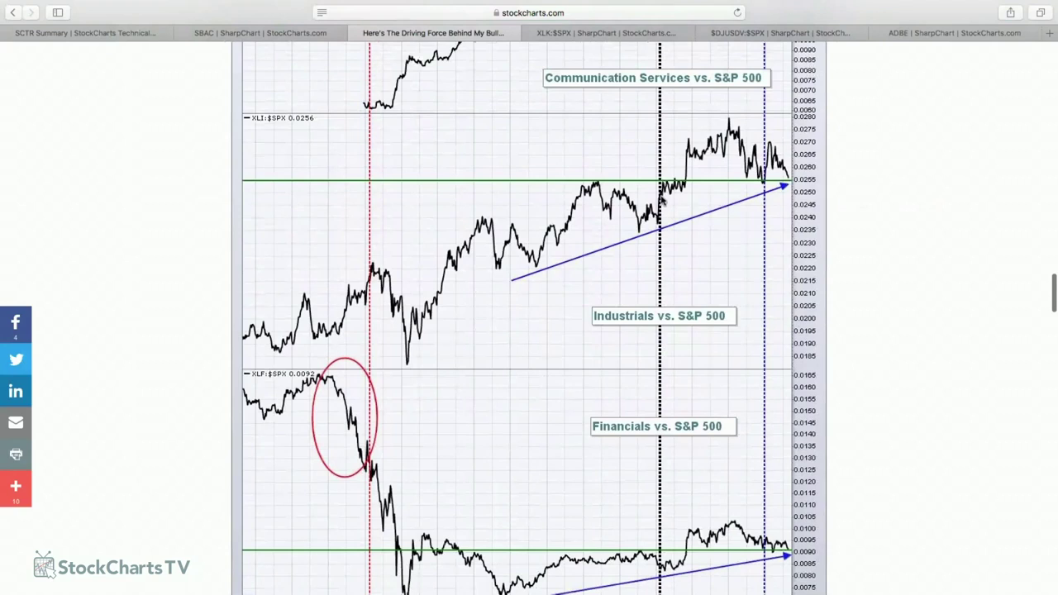
scroll(662, 199, down, 3)
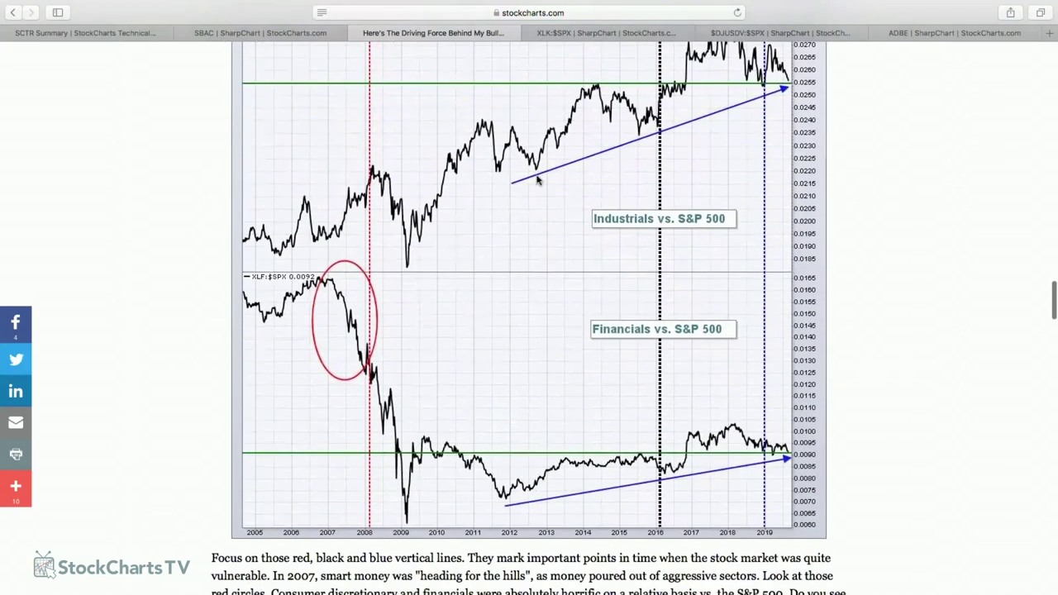
scroll(674, 116, down, 1)
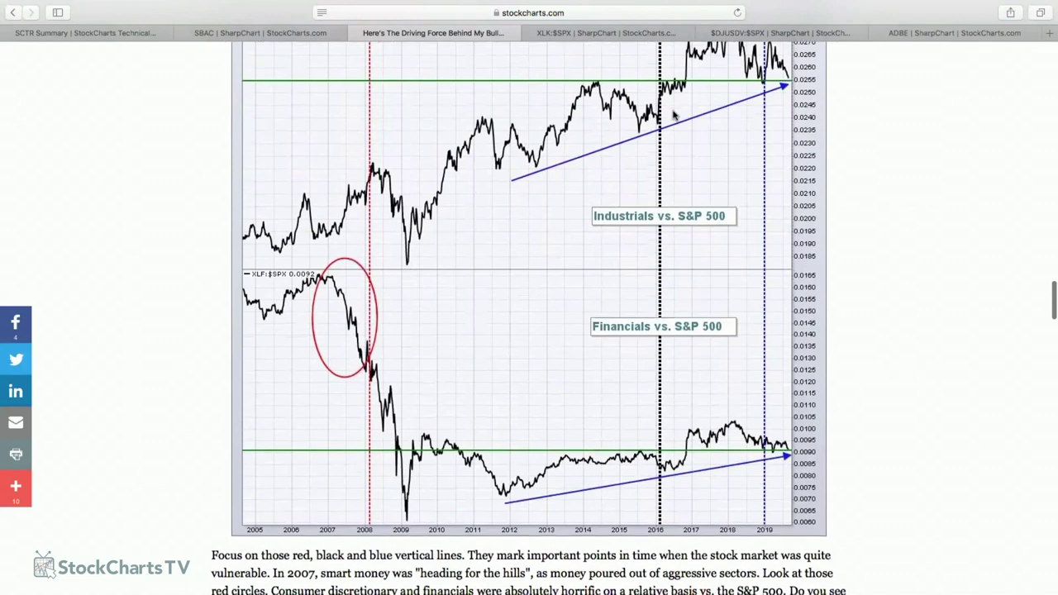
scroll(674, 116, down, 3)
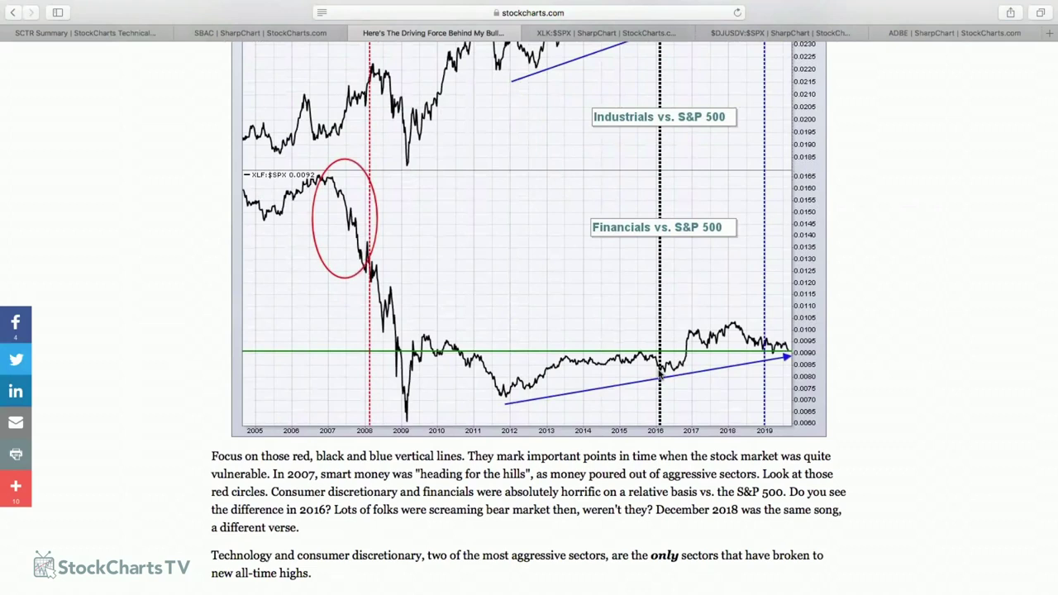
scroll(665, 352, down, 1)
Return to the S&P 500 weekly chart and compare its price action since 2016 with the technology relative strength panel
scroll(665, 351, up, 6)
scroll(665, 352, up, 5)
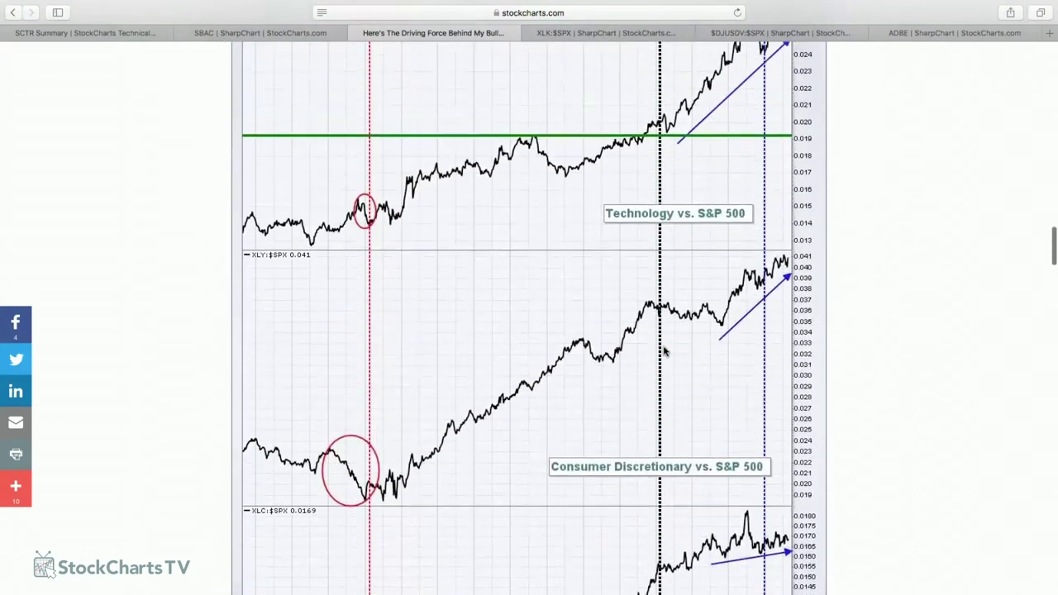
scroll(665, 352, up, 4)
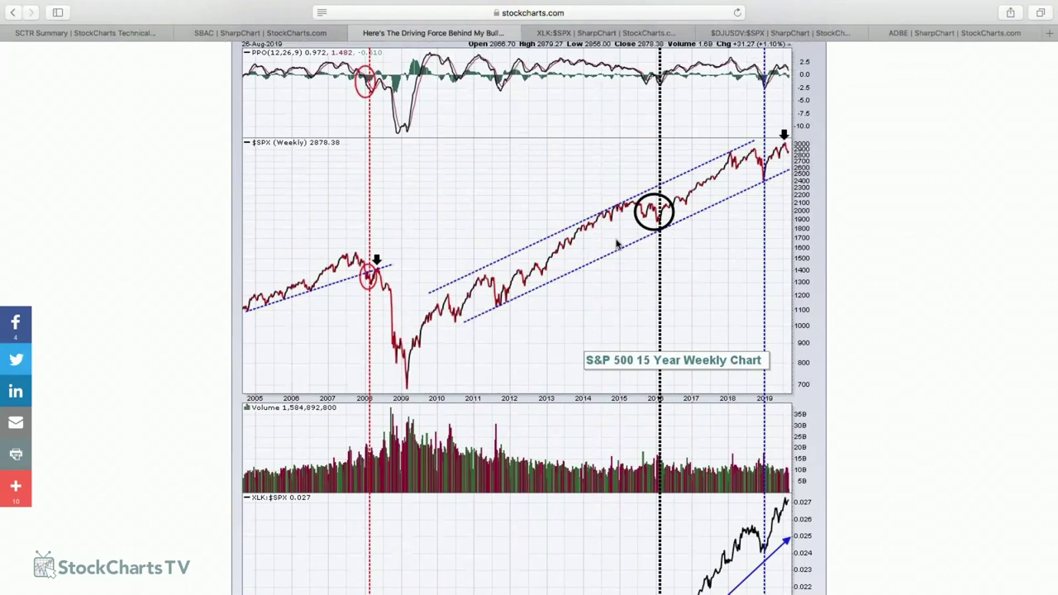
scroll(757, 186, down, 8)
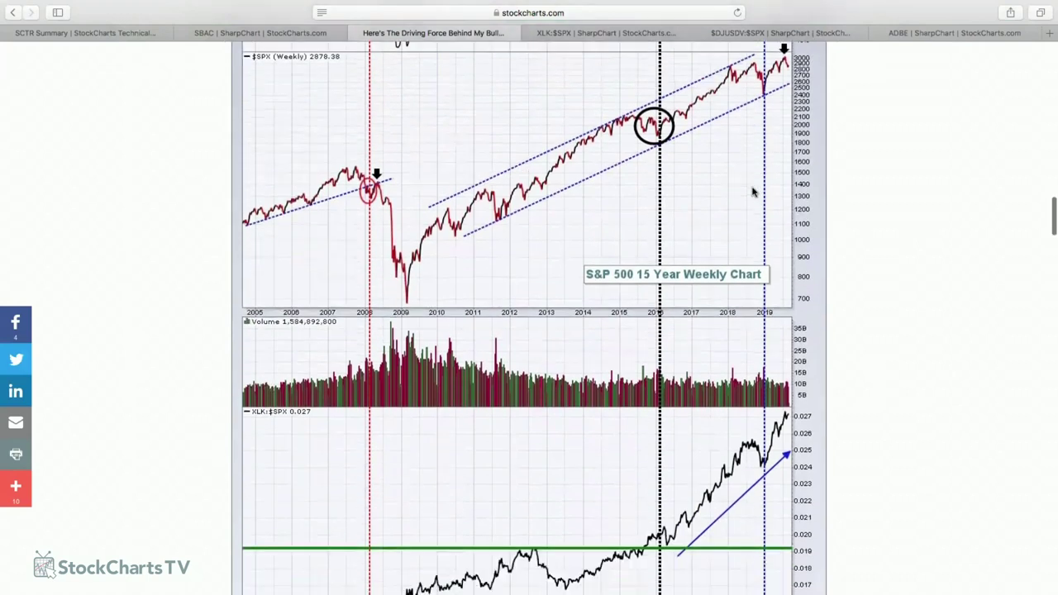
scroll(754, 189, down, 1)
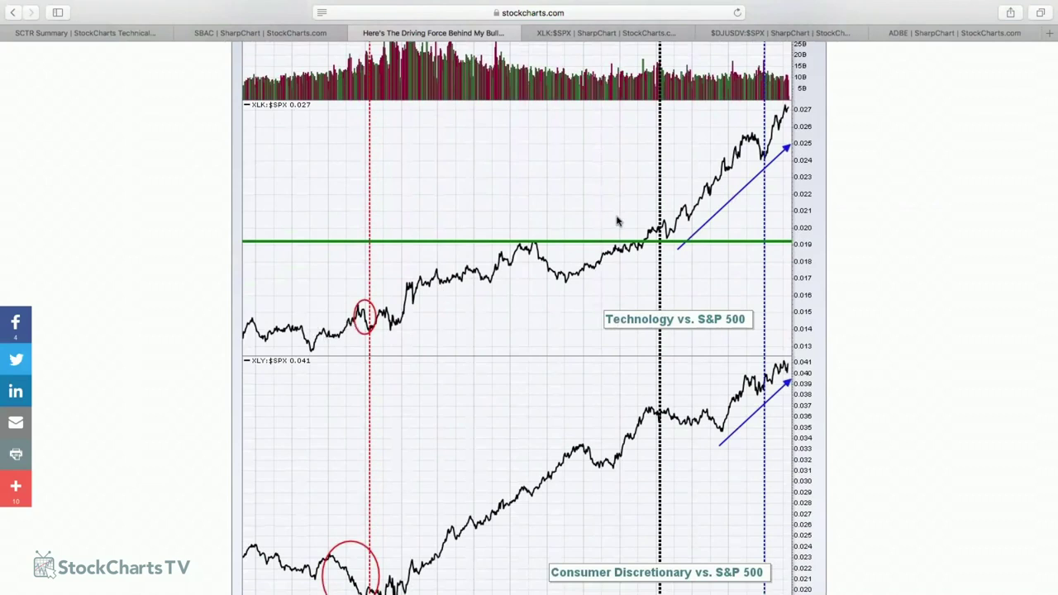
scroll(660, 228, down, 1)
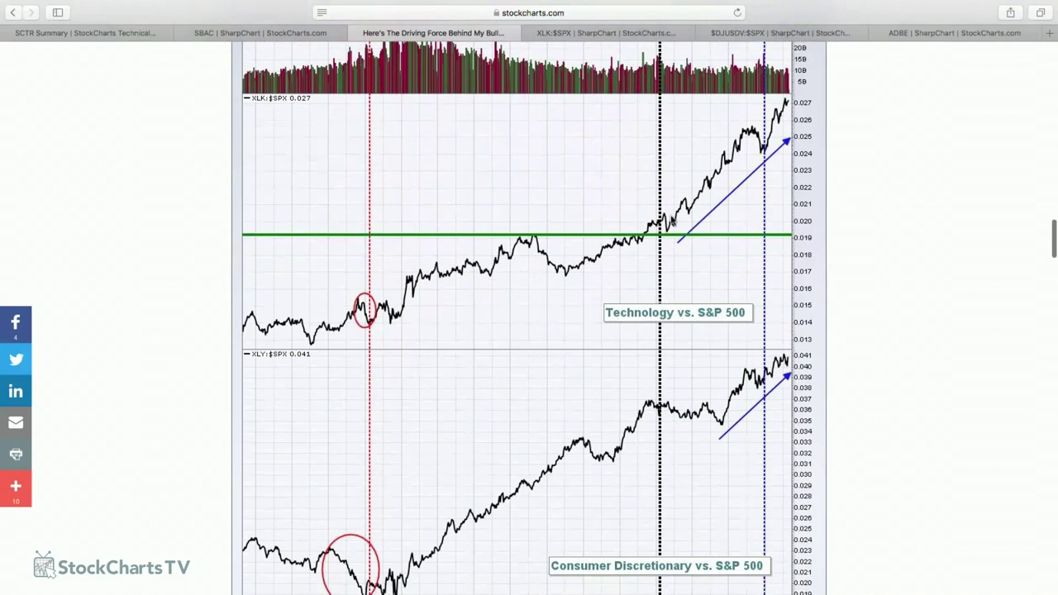
Compare the S&P 500's 2019 high with the latest relative strength in technology, consumer discretionary, communication services, industrials and financials
scroll(725, 157, up, 10)
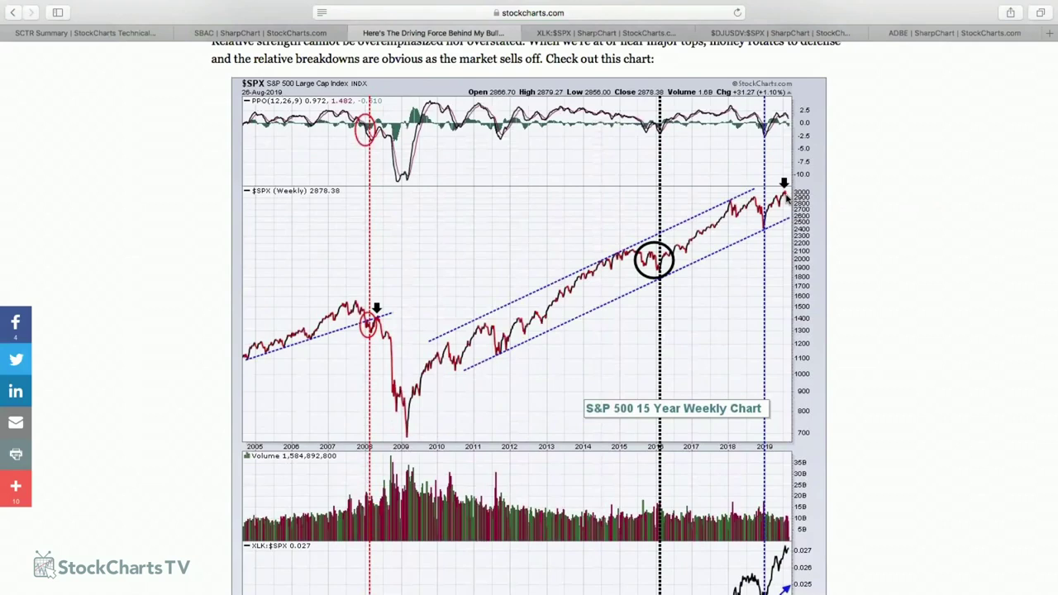
scroll(790, 192, down, 1)
scroll(786, 187, down, 5)
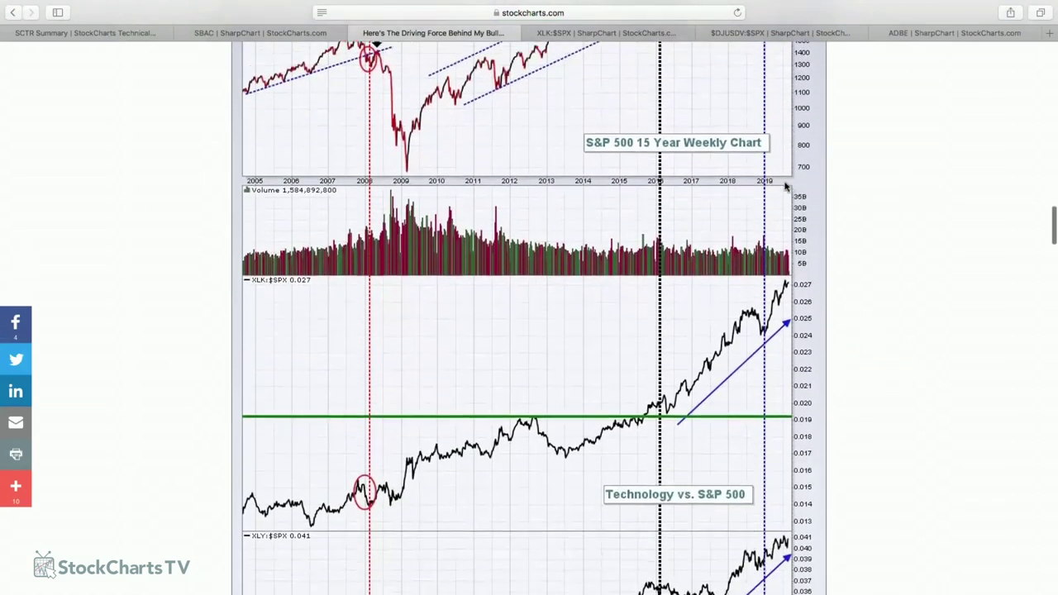
scroll(784, 278, down, 1)
scroll(784, 278, down, 3)
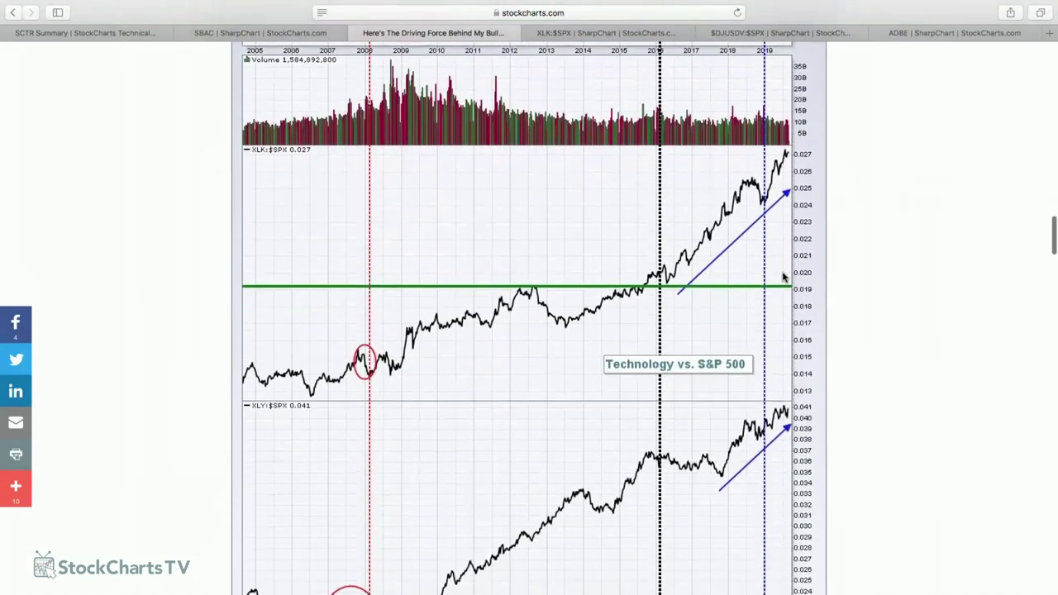
scroll(789, 411, down, 4)
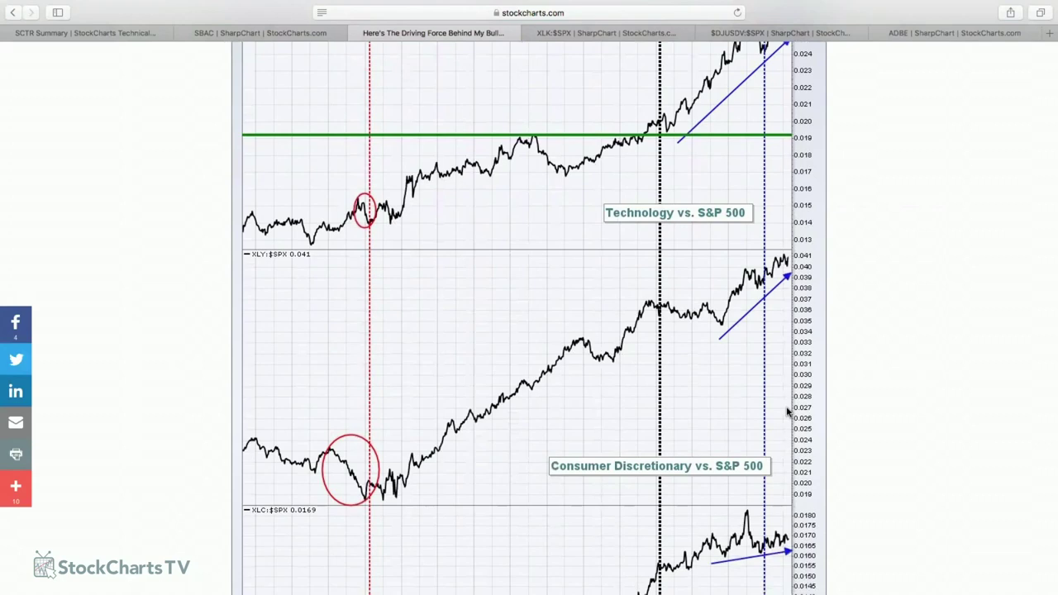
scroll(788, 411, down, 8)
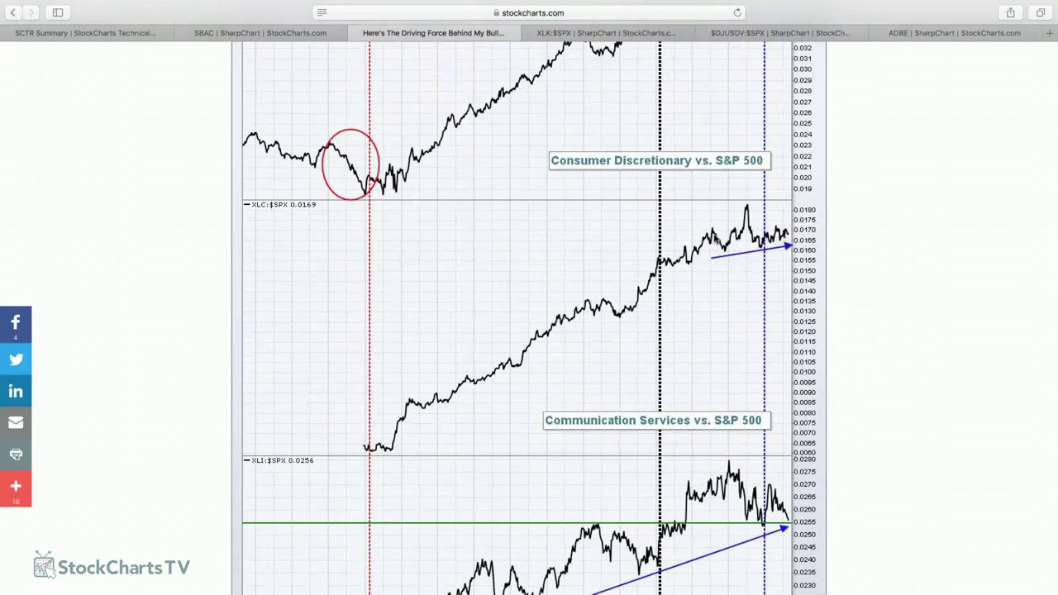
scroll(806, 265, down, 5)
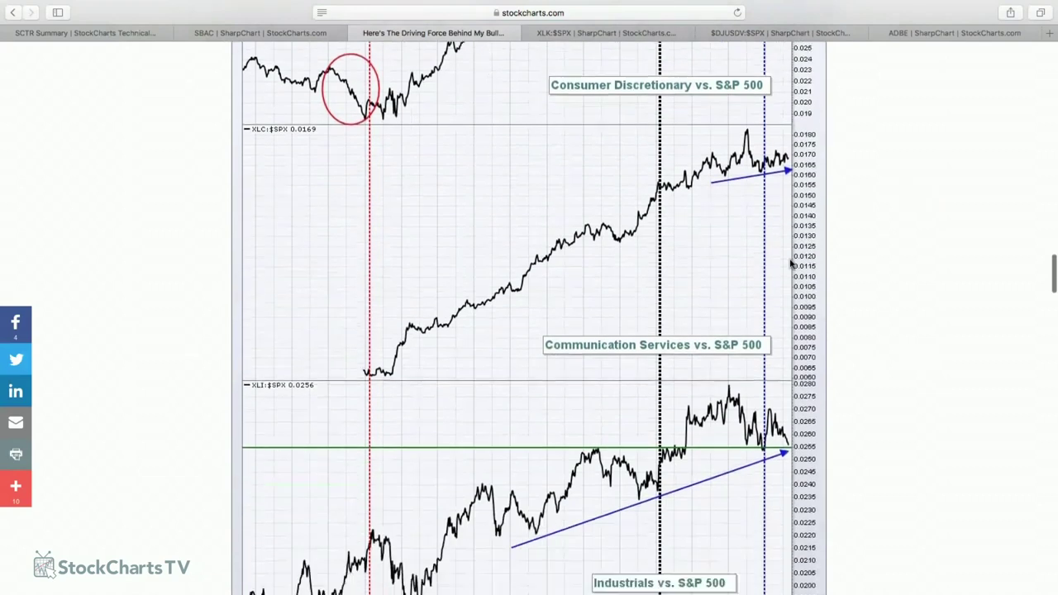
scroll(781, 307, down, 1)
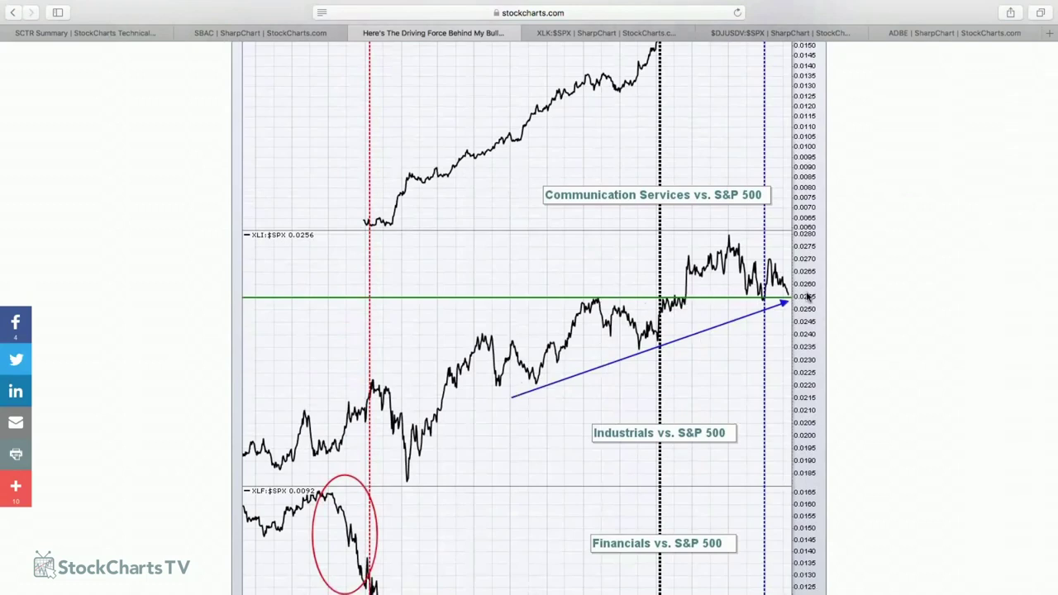
scroll(787, 304, down, 6)
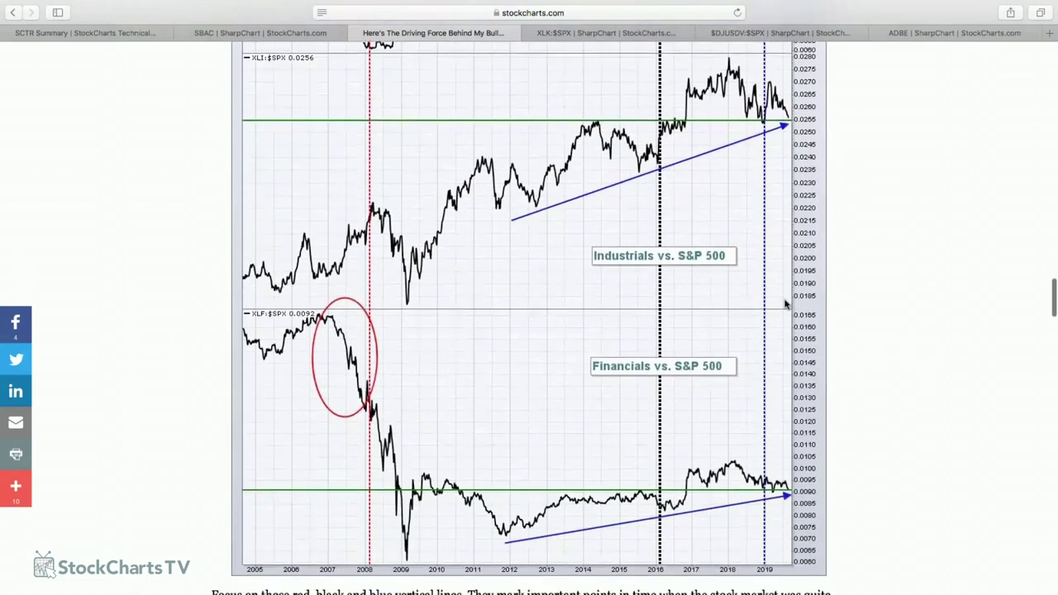
scroll(786, 305, down, 4)
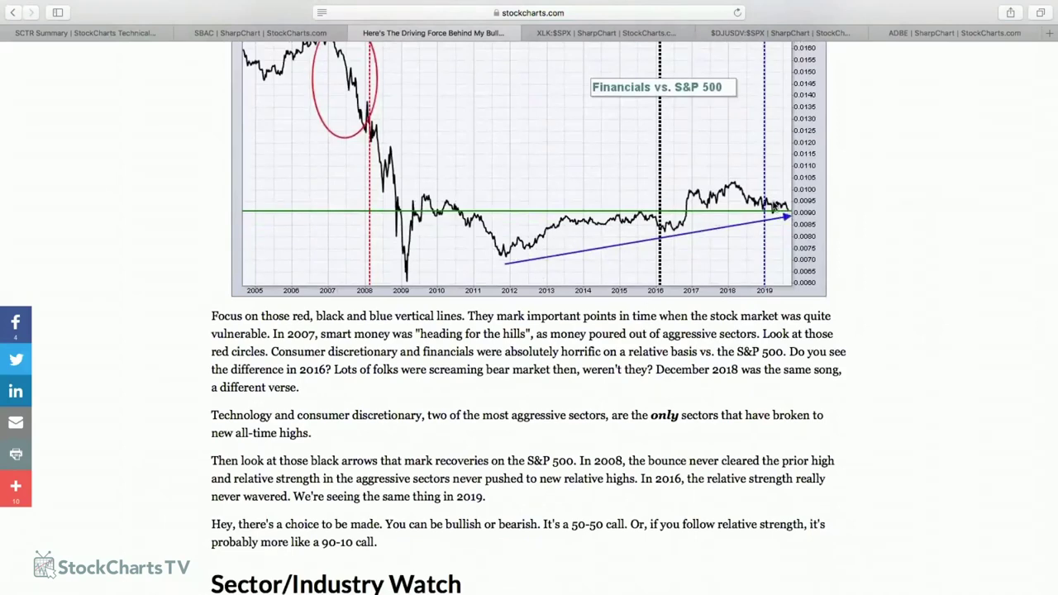
Go back up the article's chart to the technology and consumer discretionary relative strength panels
scroll(775, 214, up, 5)
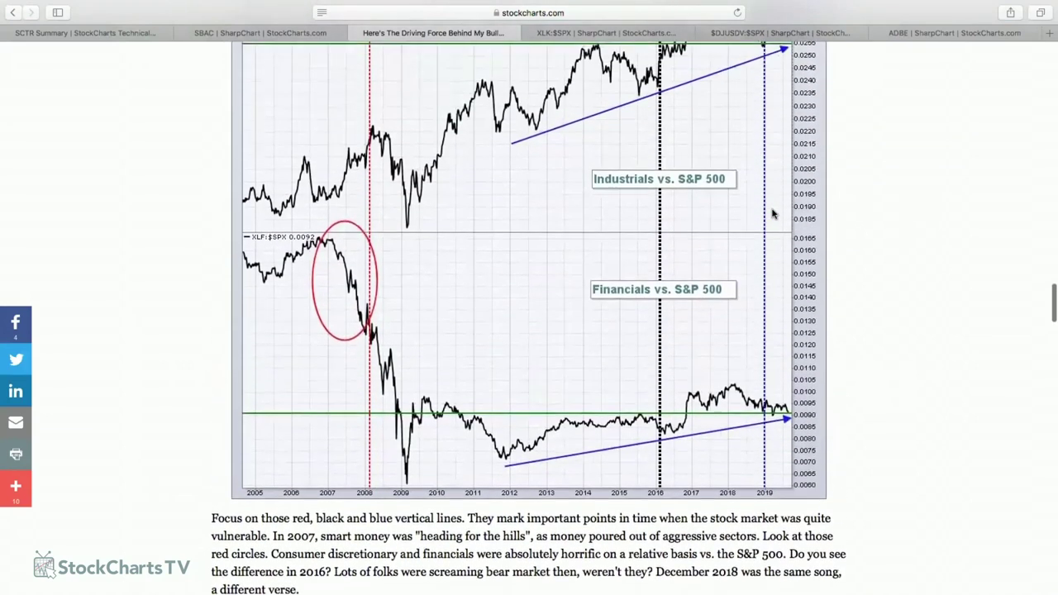
scroll(774, 214, up, 10)
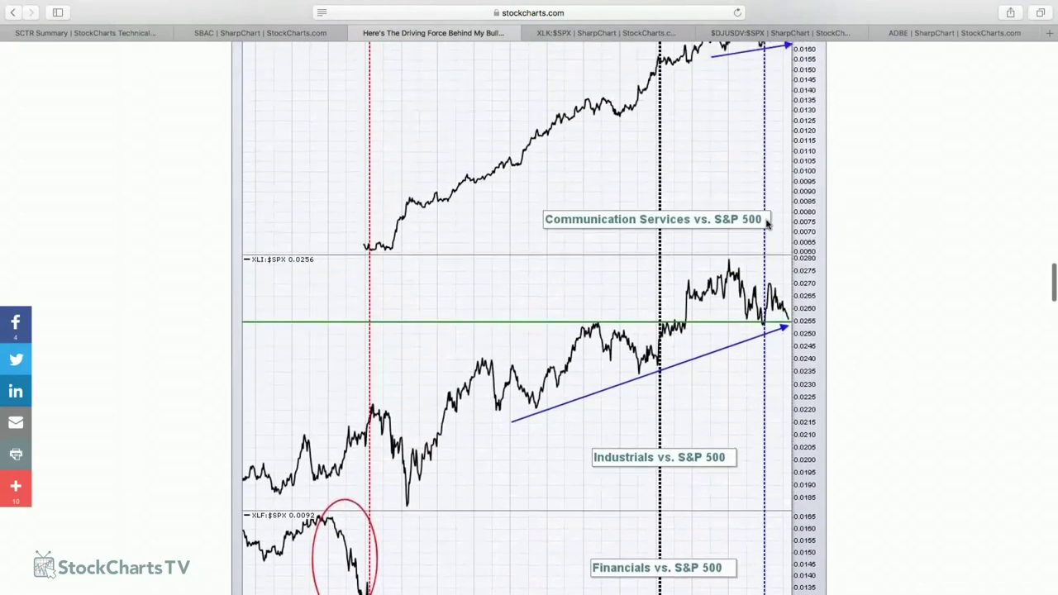
scroll(767, 224, up, 3)
scroll(778, 207, up, 4)
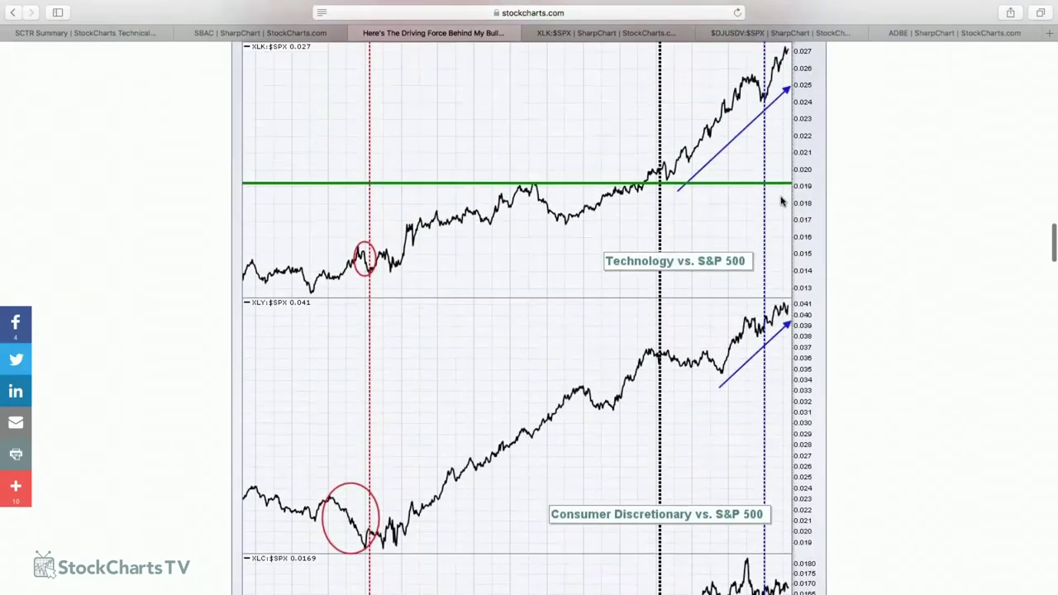
Follow the latest relative strength from the technology panel down through industrials and financials to the text below the article's chart
scroll(782, 201, up, 5)
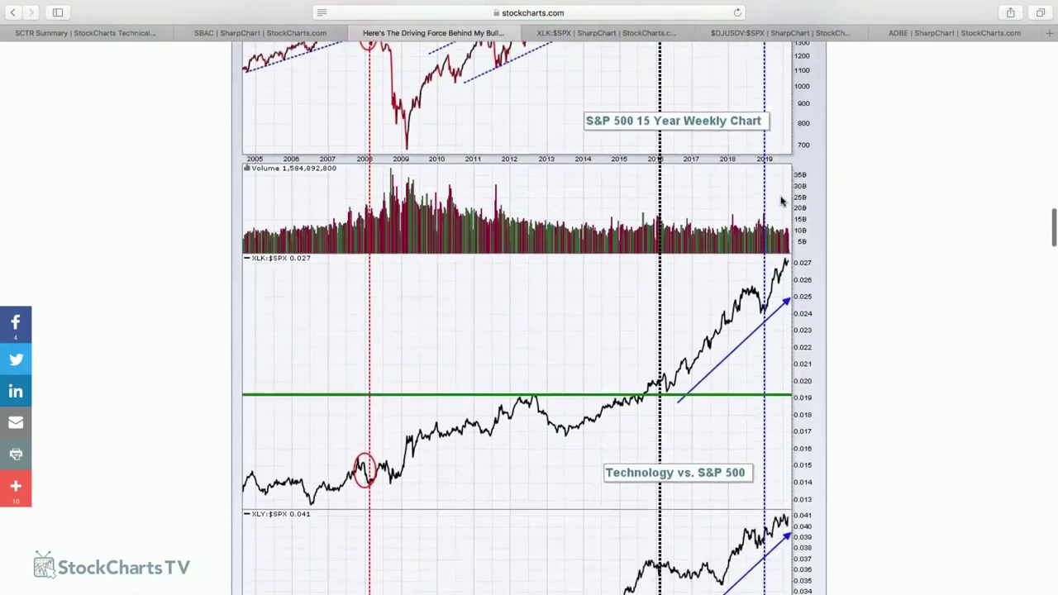
scroll(781, 201, down, 10)
scroll(782, 201, down, 10)
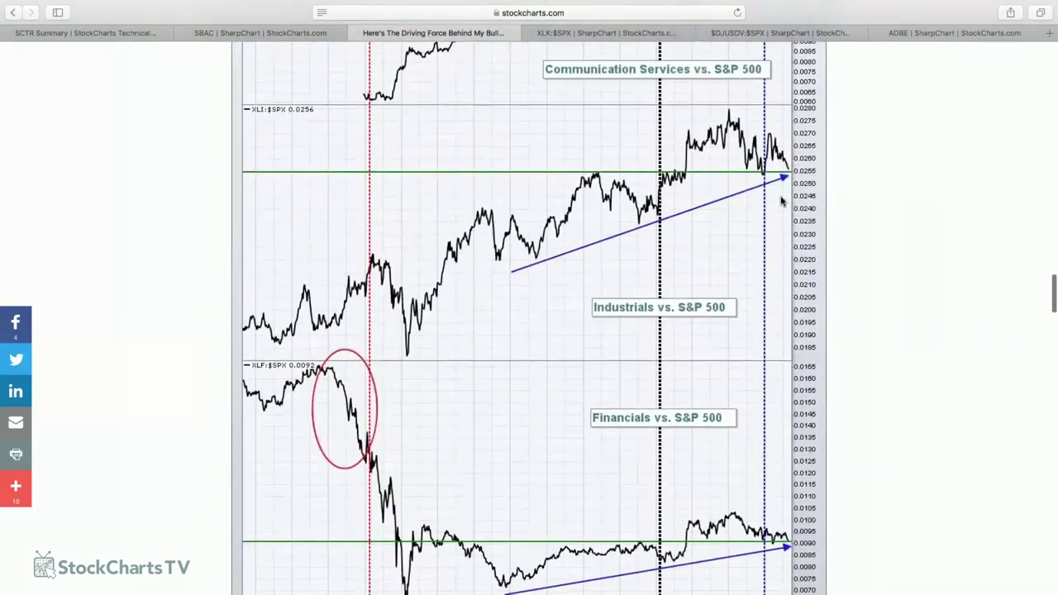
scroll(781, 201, down, 5)
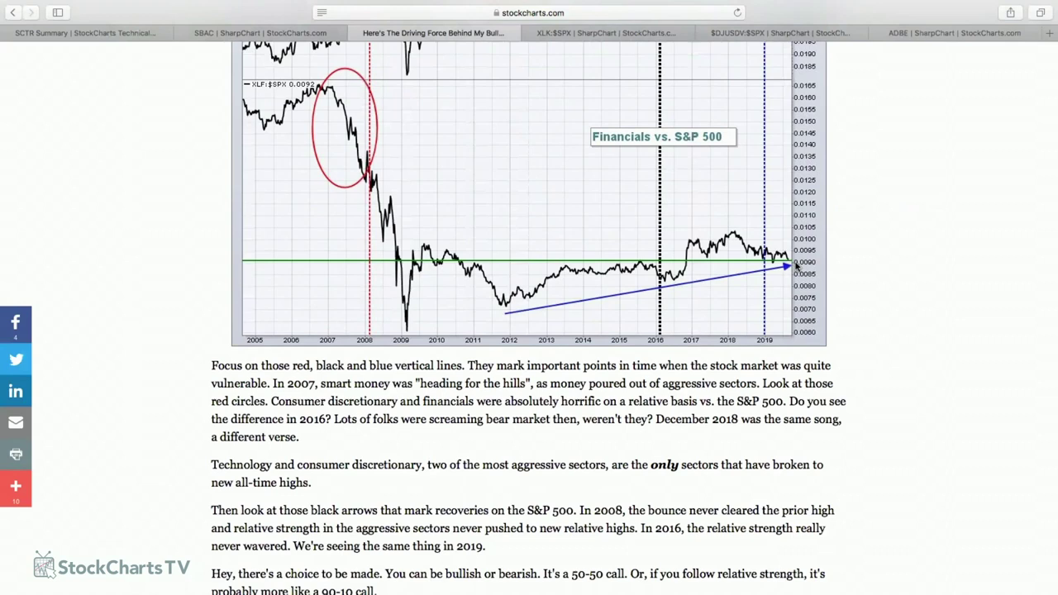
Return to the S&P 500 weekly chart and the Current Outlook section above it
scroll(796, 264, up, 10)
scroll(796, 265, up, 8)
scroll(797, 264, up, 6)
scroll(797, 265, up, 5)
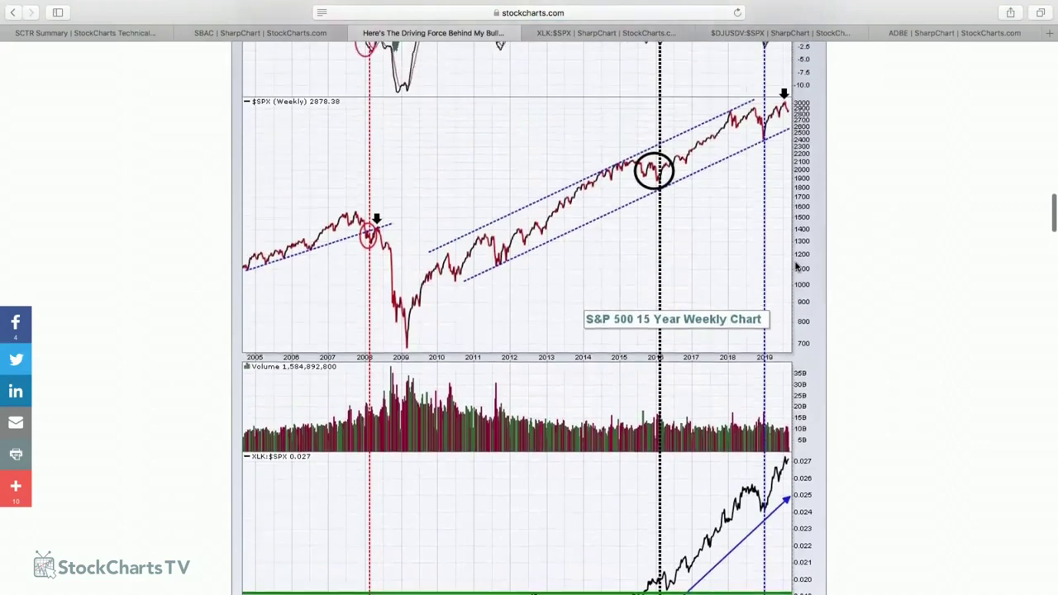
scroll(797, 265, up, 2)
scroll(797, 265, up, 20)
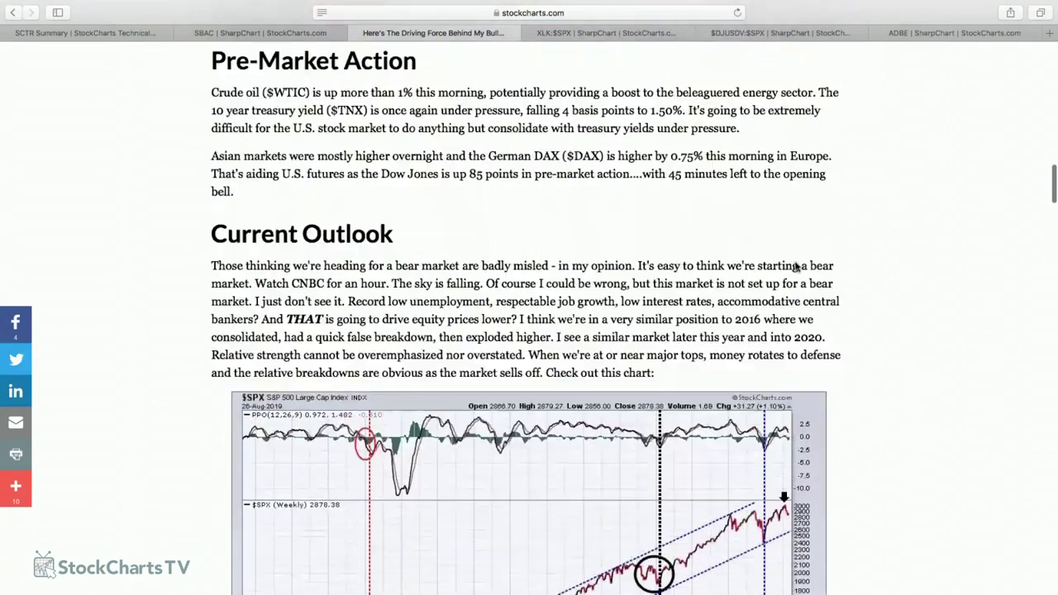
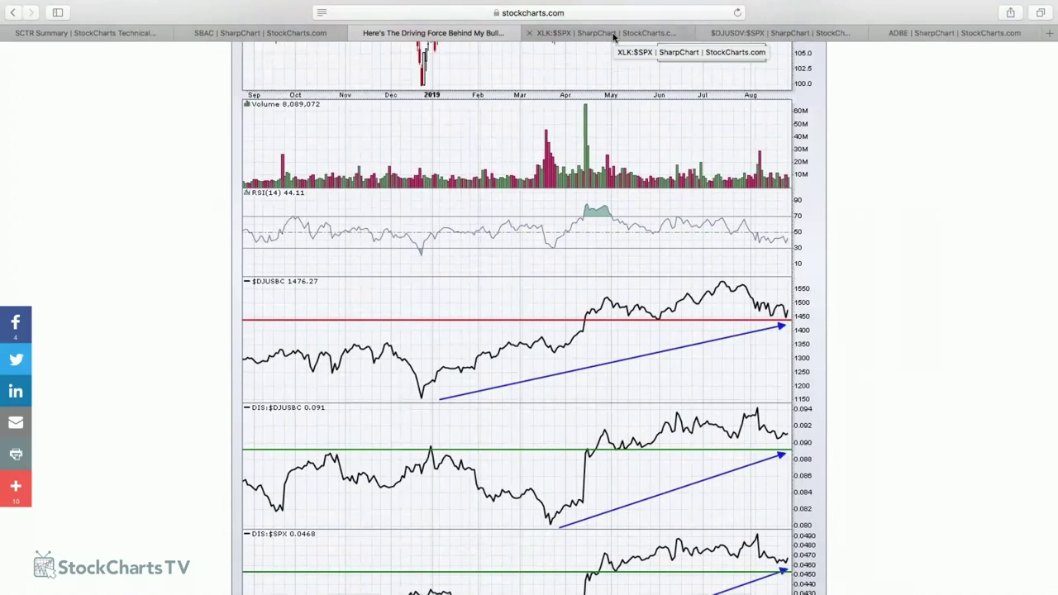
View the XLK:$SPX sector chart and load the saved chart 001 - XLK - 005 - $DJUSCR:$SPX from the Relative Strength: Industries ChartList
click(614, 35)
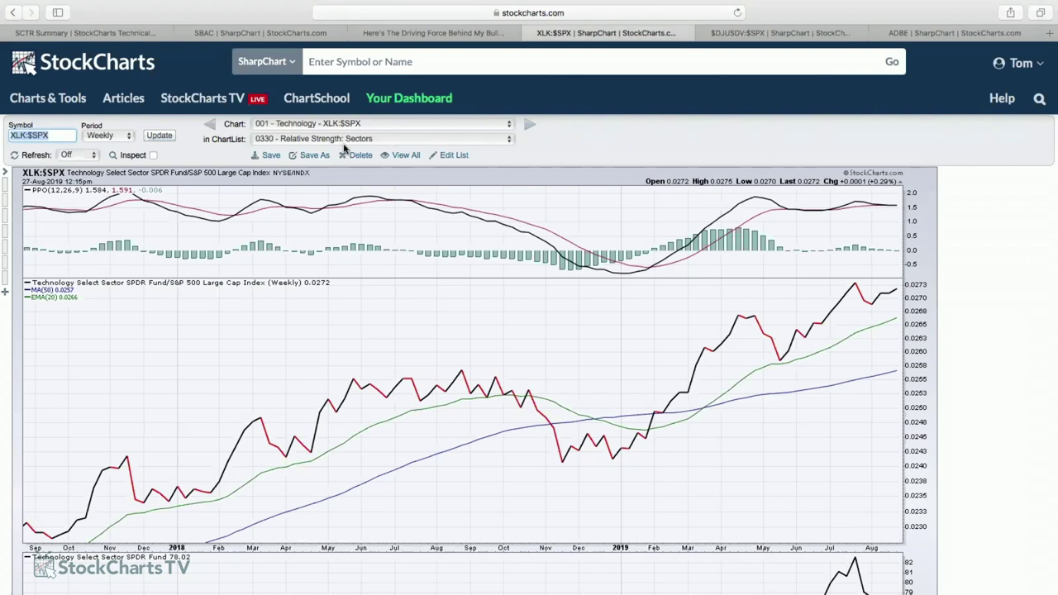
click(768, 34)
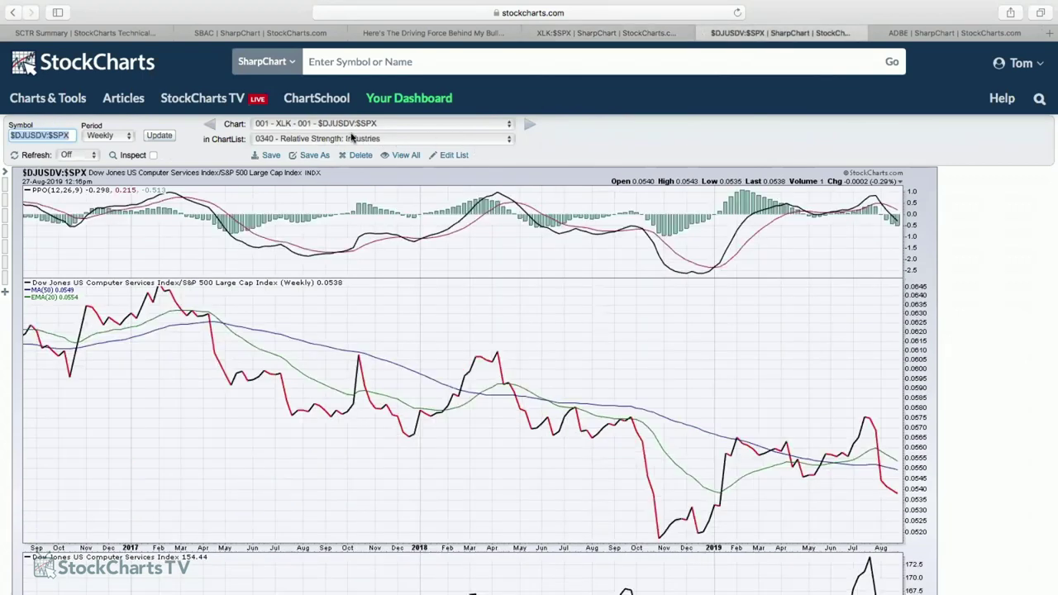
click(420, 124)
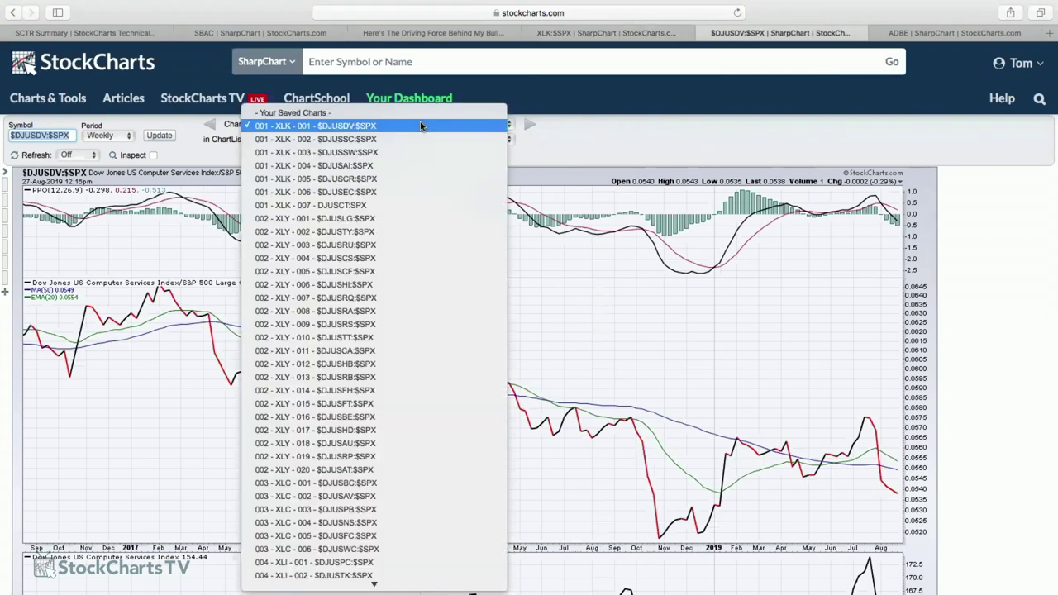
scroll(427, 270, down, 10)
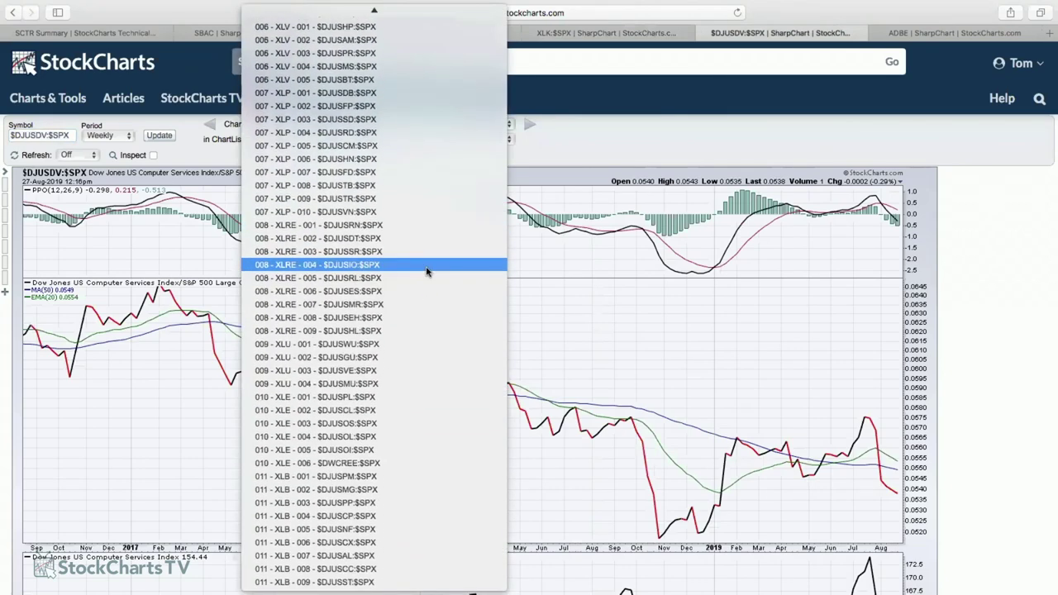
scroll(427, 271, up, 10)
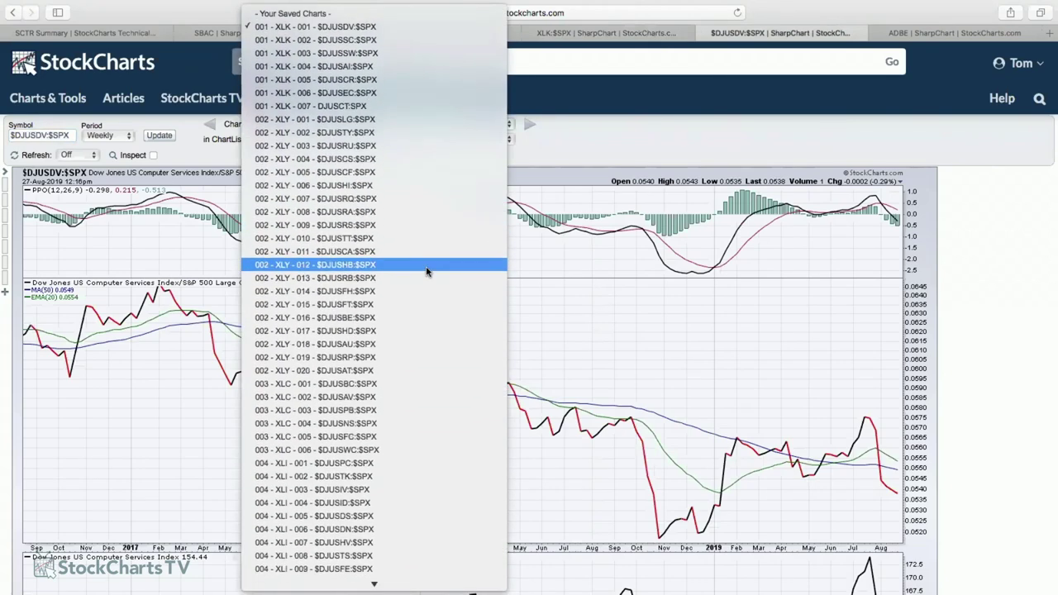
click(331, 80)
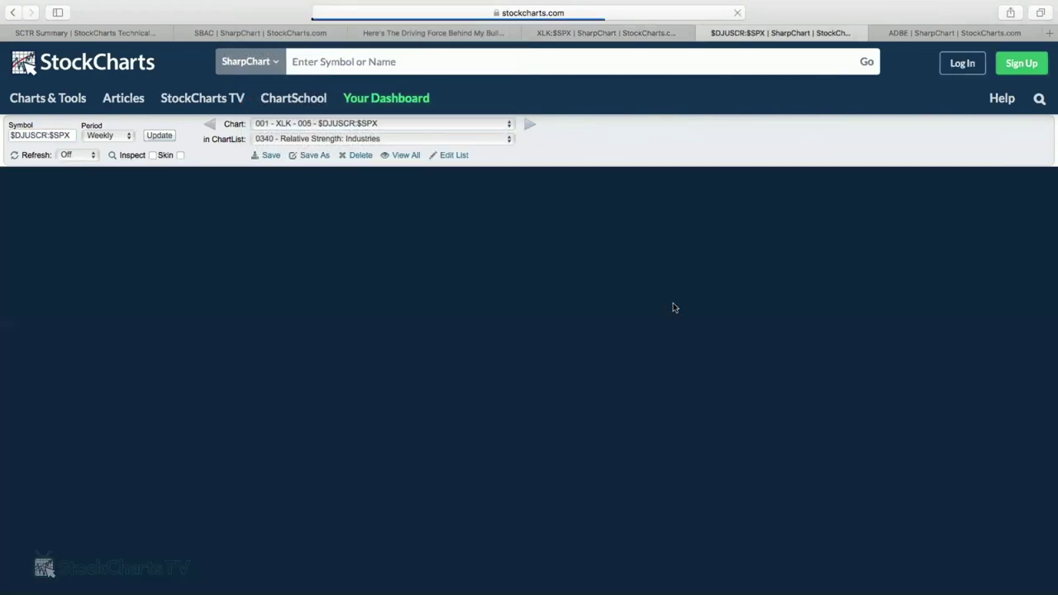
Examine the computer hardware group's relative strength line, moving averages, PPO and underlying index panel
scroll(673, 307, down, 1)
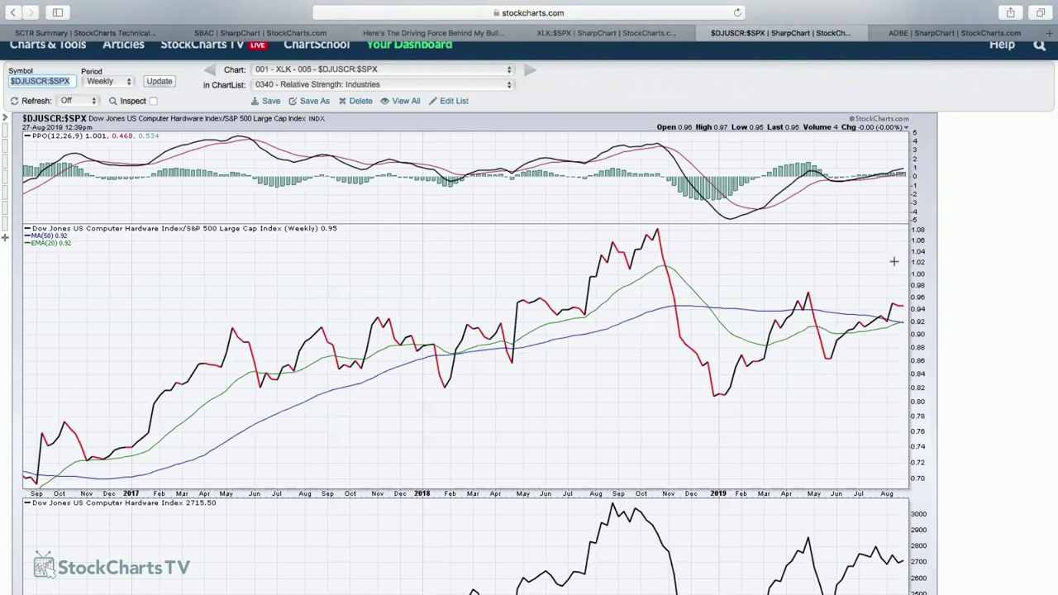
scroll(893, 291, down, 3)
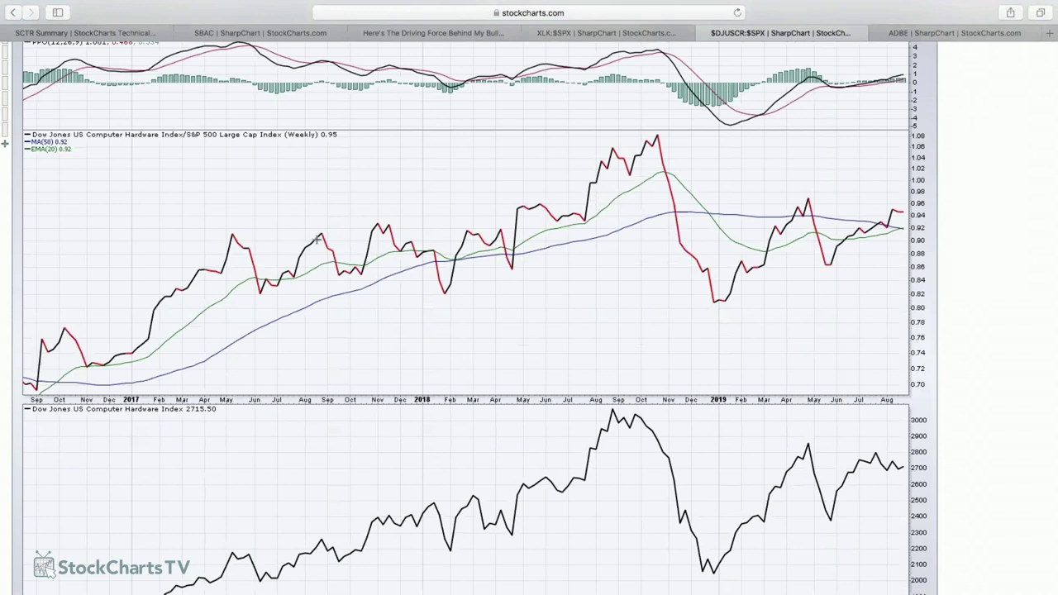
scroll(195, 285, up, 1)
scroll(195, 285, up, 3)
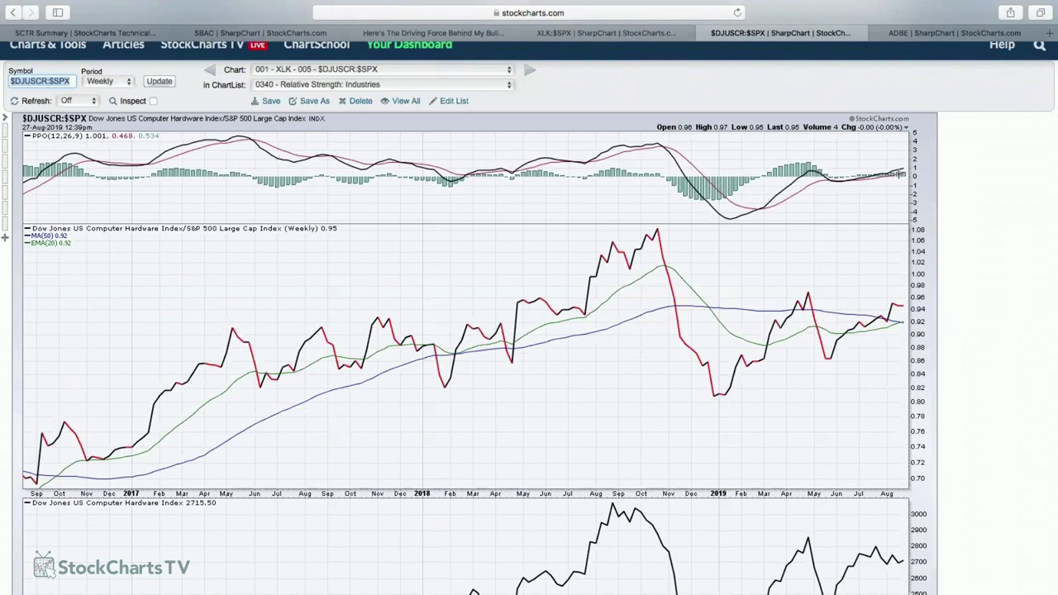
scroll(889, 223, down, 2)
scroll(889, 223, down, 2)
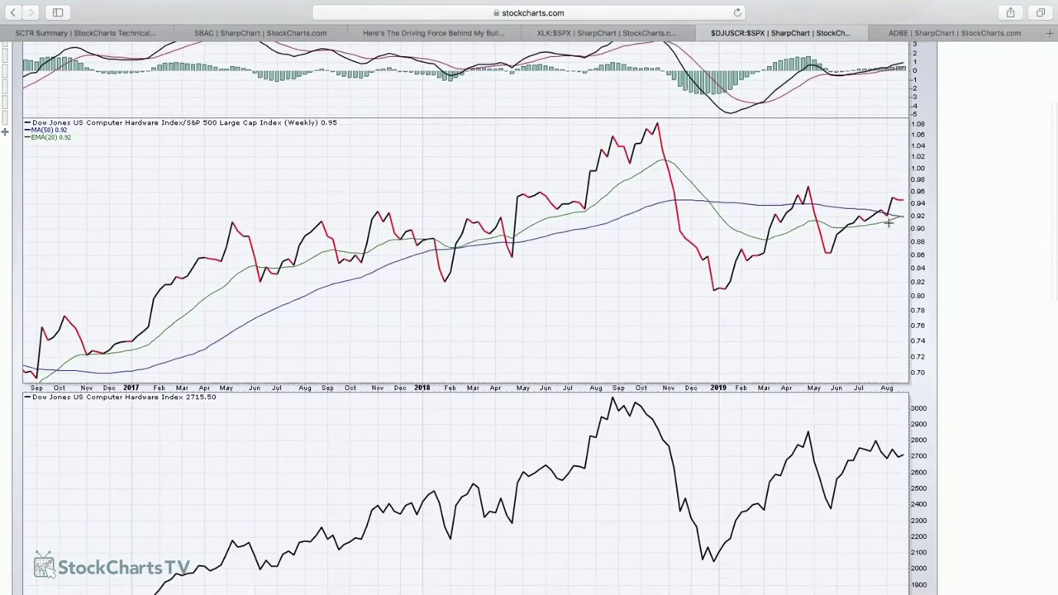
scroll(889, 222, up, 5)
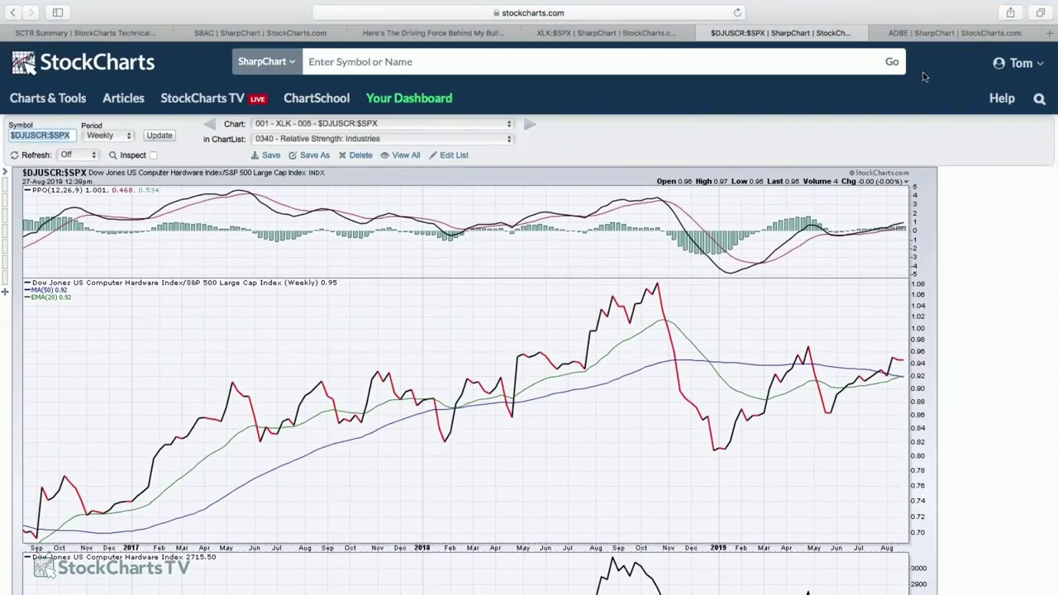
Switch to the ADBE daily chart and load ROKU in its place
click(943, 33)
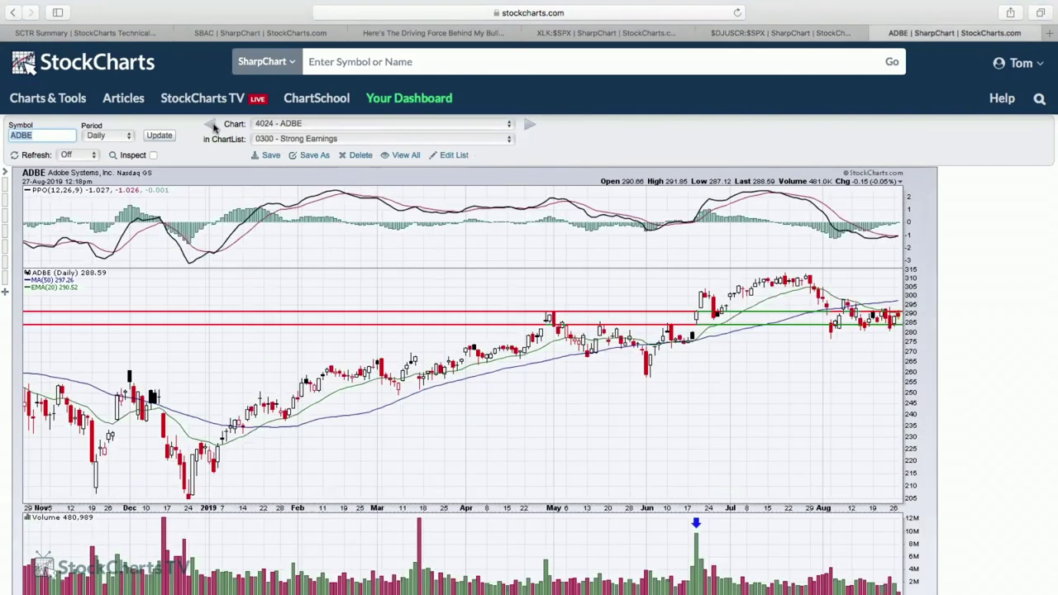
text(roku)
key(Return)
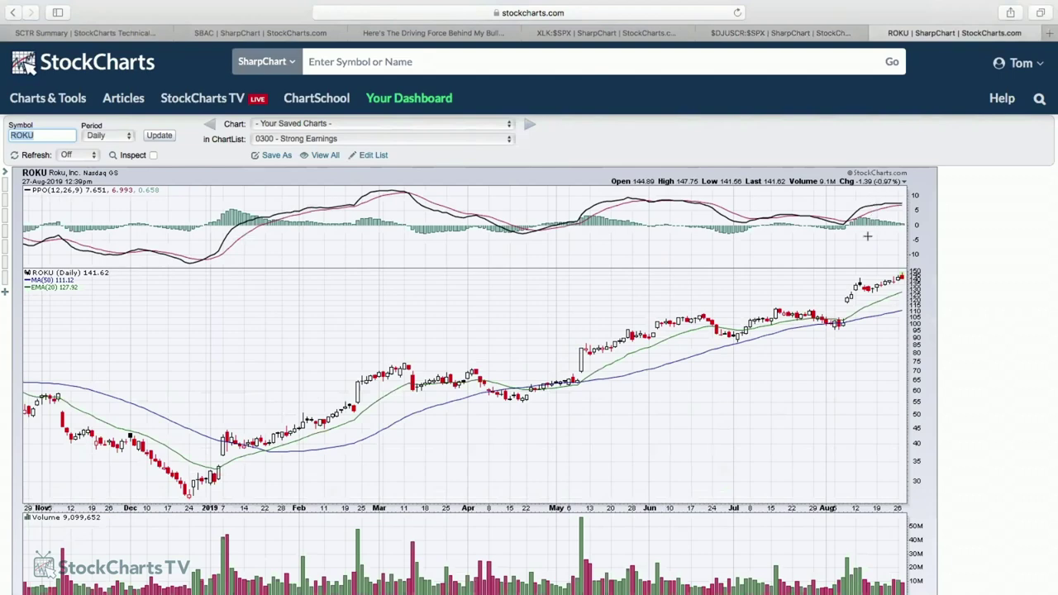
Compare ROKU's price with the $DJUSCR, ROKU:$DJUSCR, ROKU:$SPX and $DJUSCR:$SPX panels below it
scroll(866, 260, down, 2)
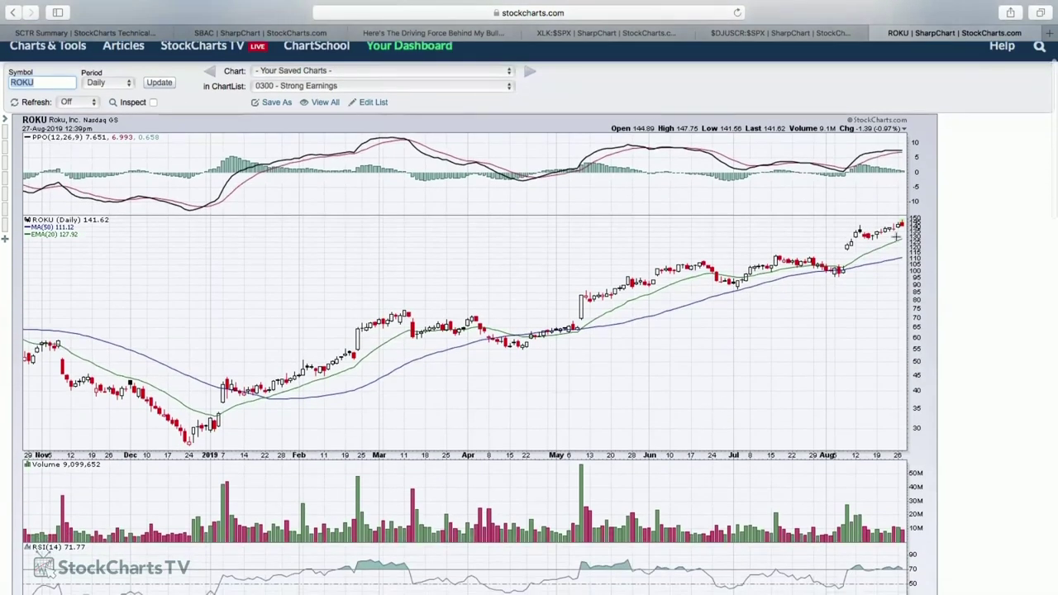
scroll(897, 238, down, 10)
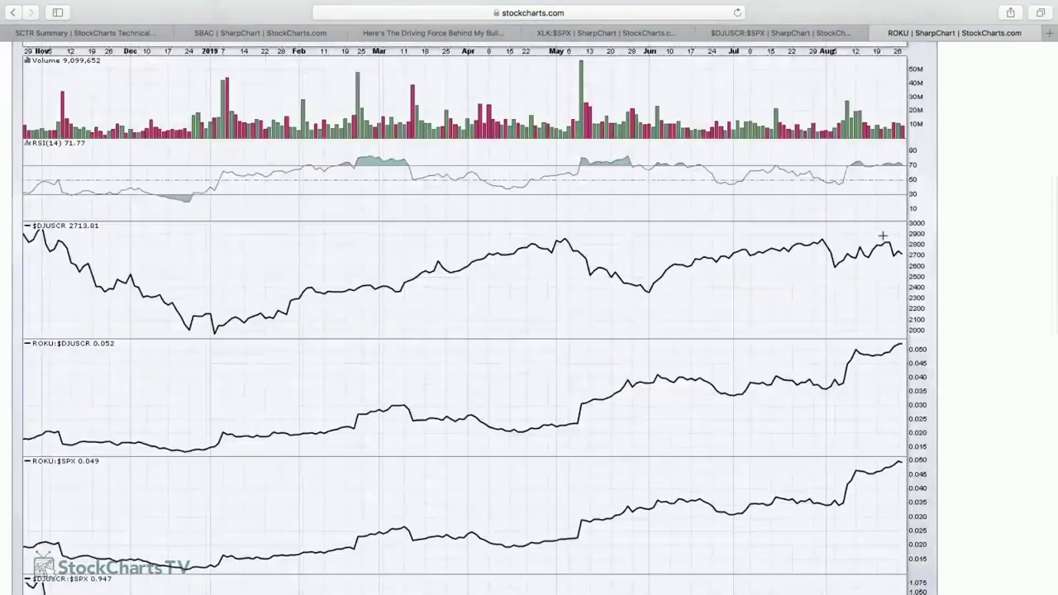
scroll(882, 275, down, 1)
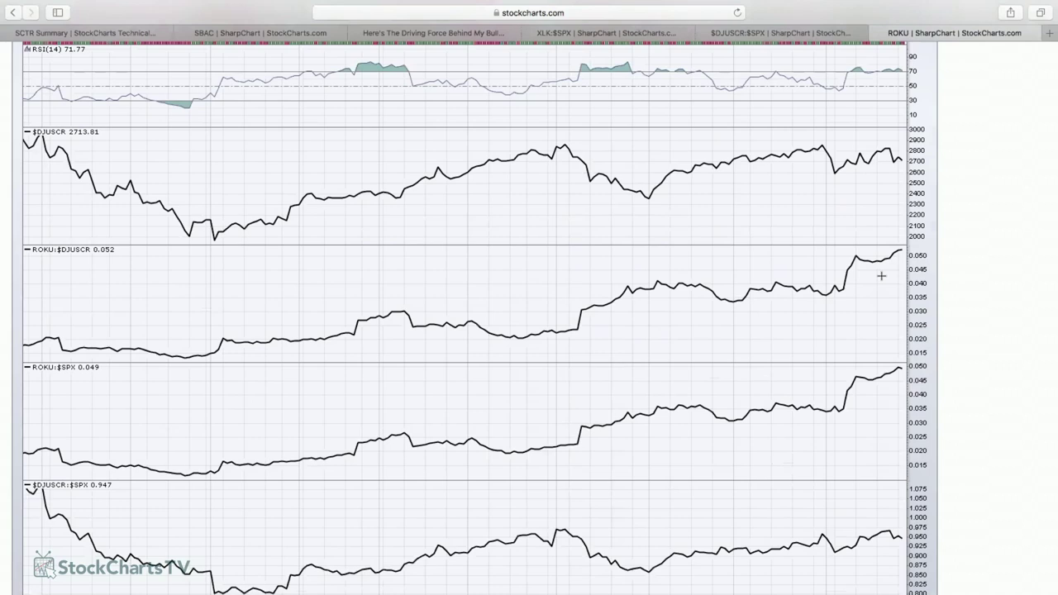
scroll(881, 275, down, 4)
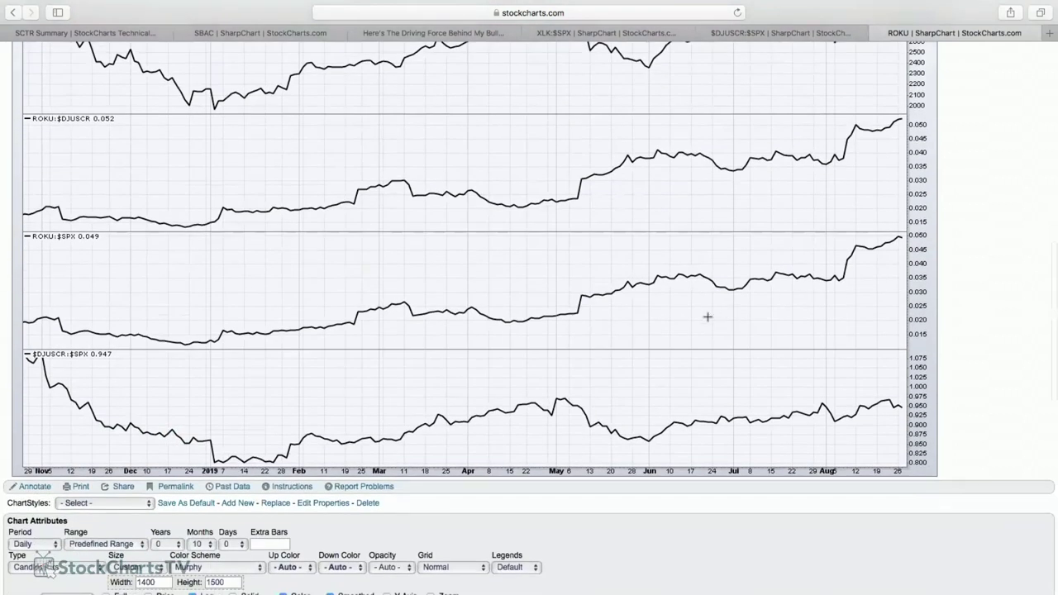
scroll(767, 281, up, 8)
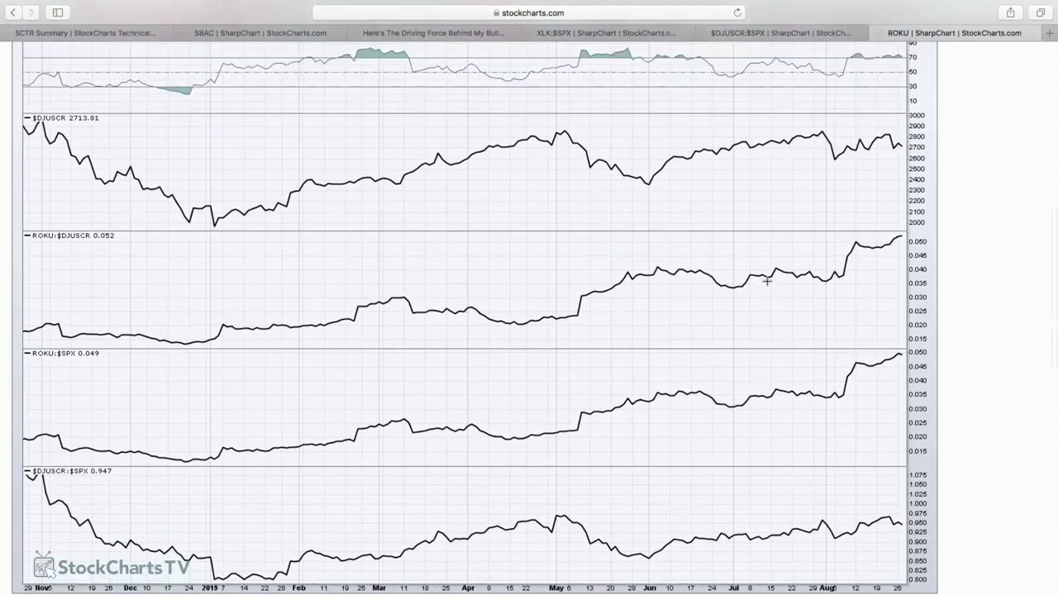
scroll(767, 281, down, 6)
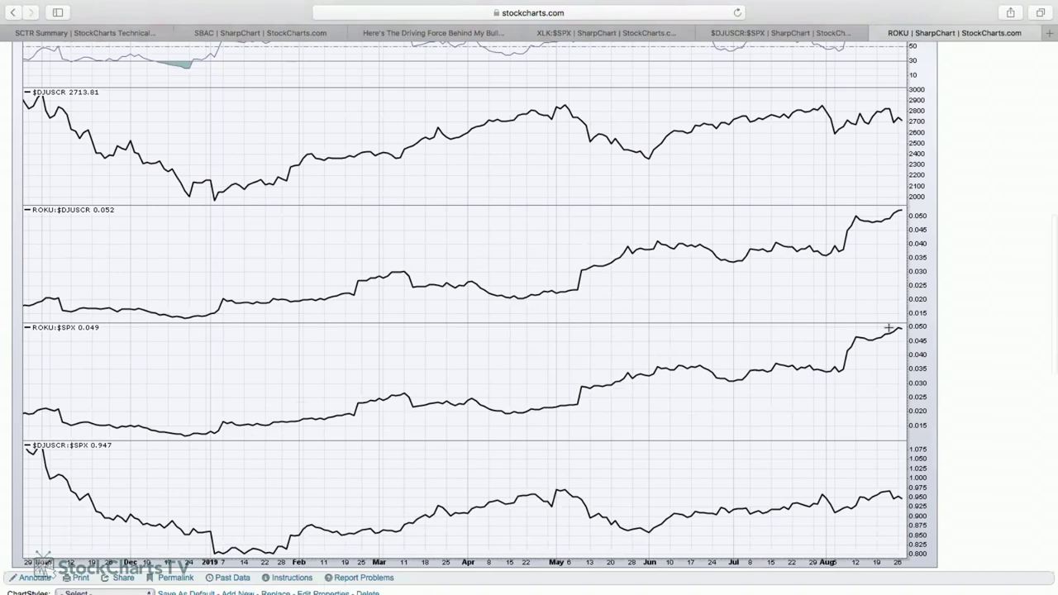
scroll(889, 328, up, 10)
scroll(889, 329, up, 8)
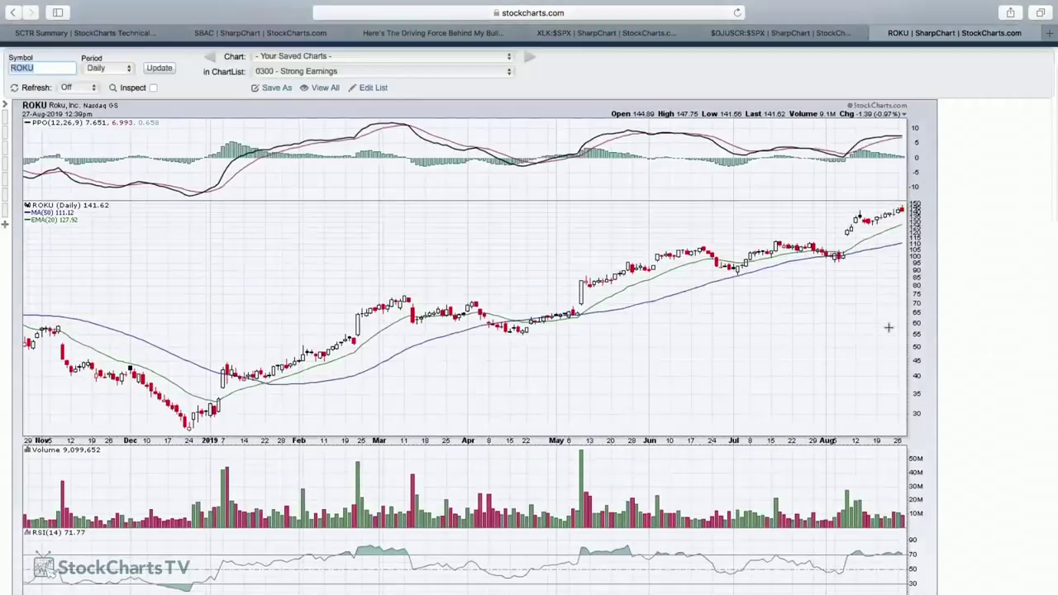
Load the CMG daily chart and review its relative strength against its industry $DJUSRU and the S&P 500
text(cmg)
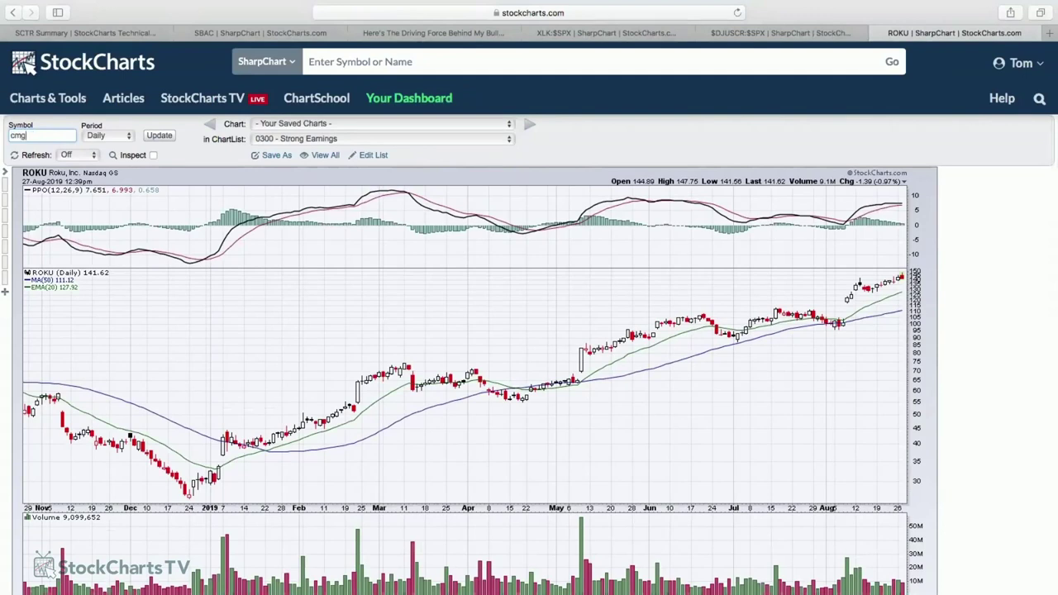
key(Return)
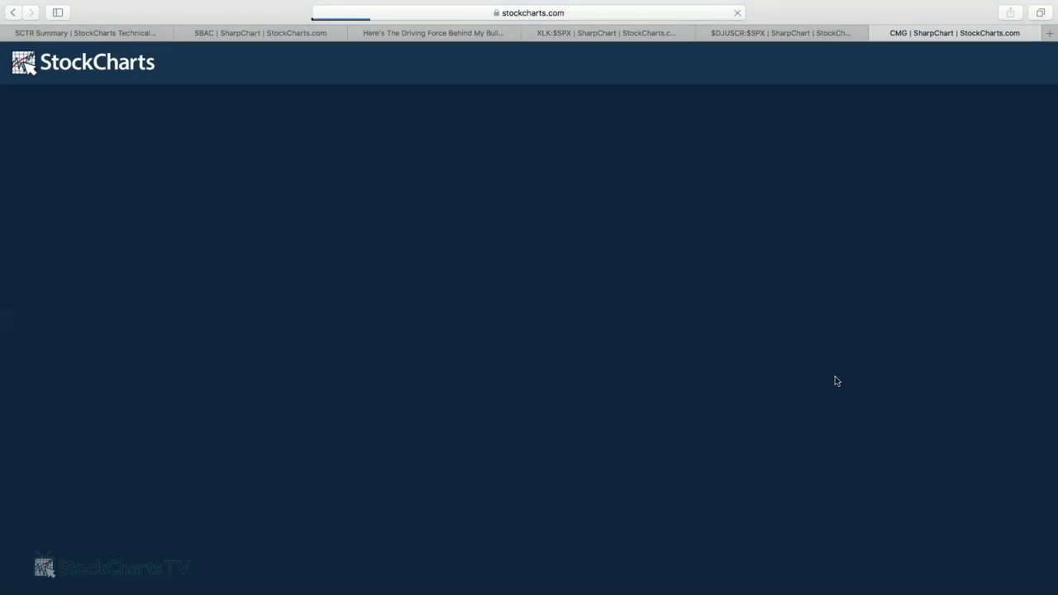
scroll(835, 377, down, 6)
scroll(835, 380, down, 7)
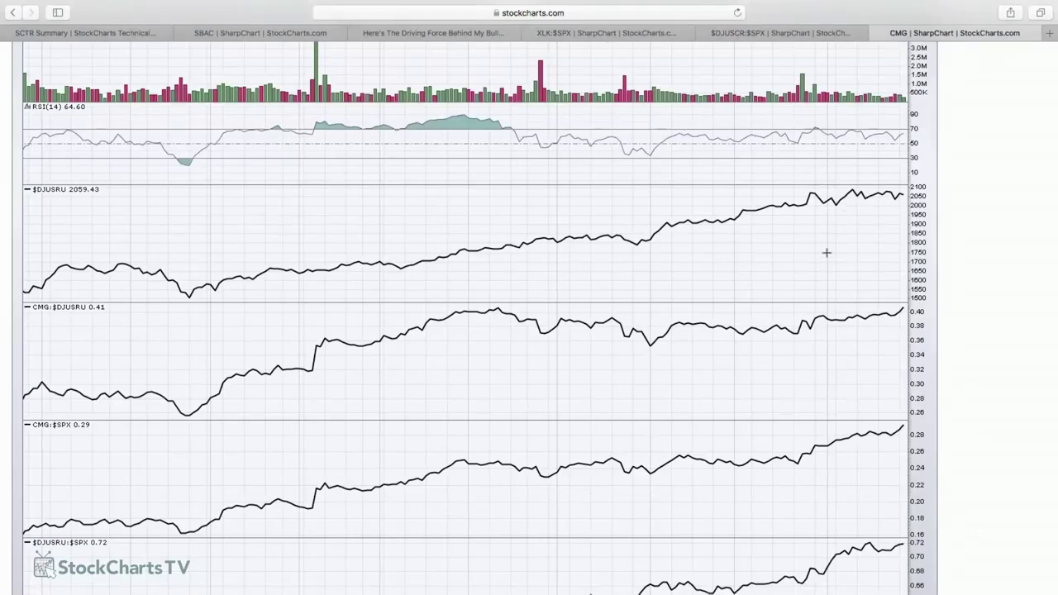
scroll(826, 253, down, 8)
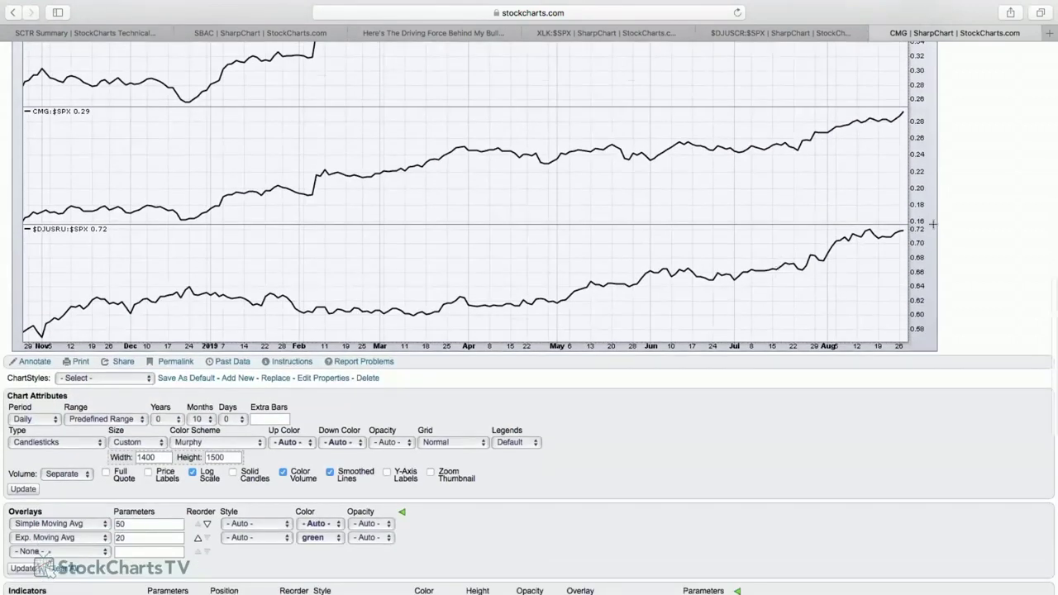
scroll(891, 256, up, 6)
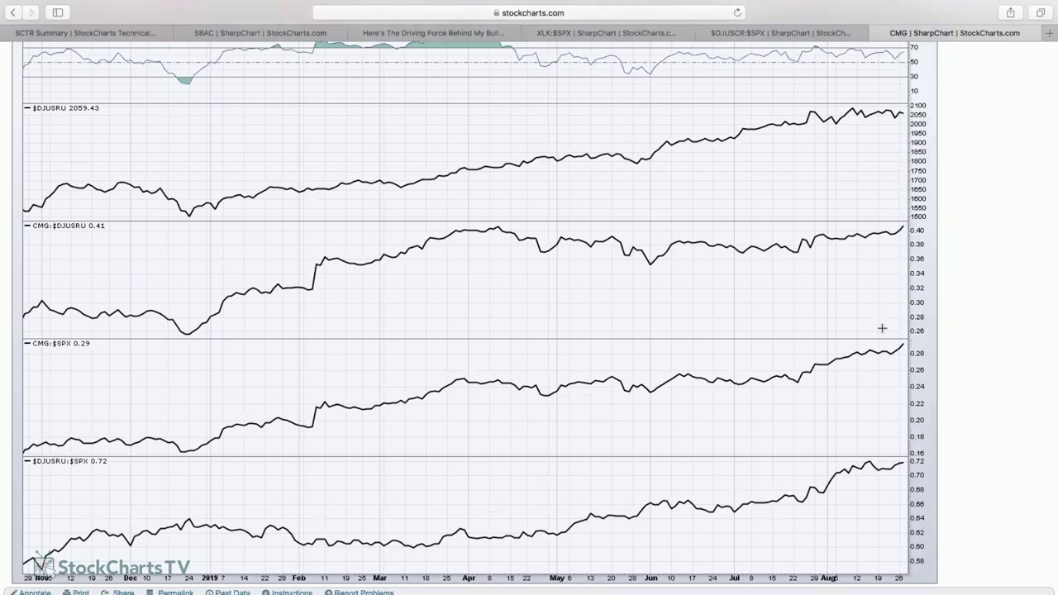
scroll(882, 328, up, 10)
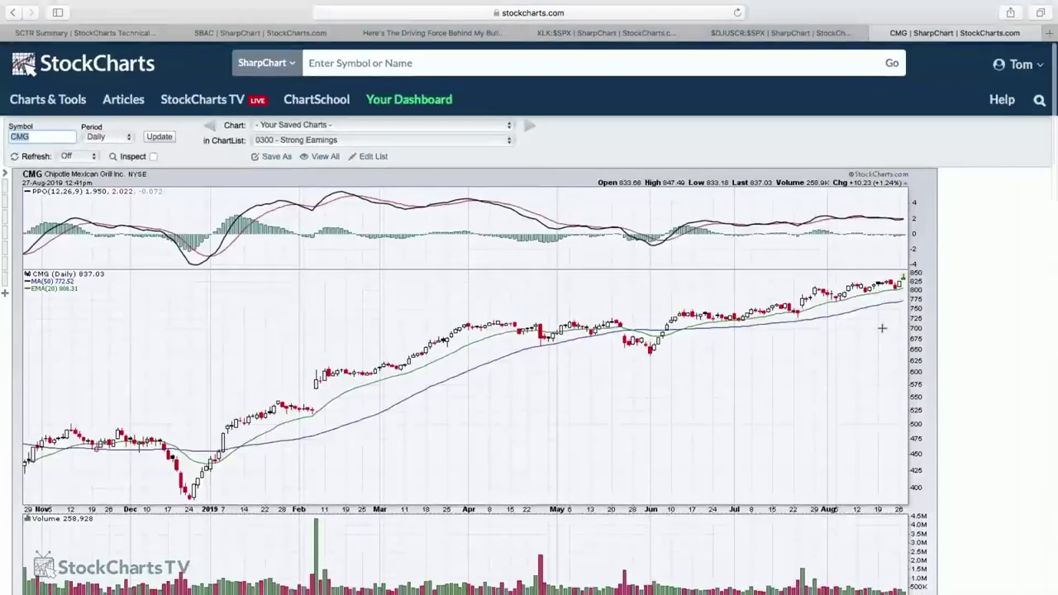
Load the SBUX daily chart and review its relative strength panels against $DJUSRU and $SPX
text(sbux)
key(Return)
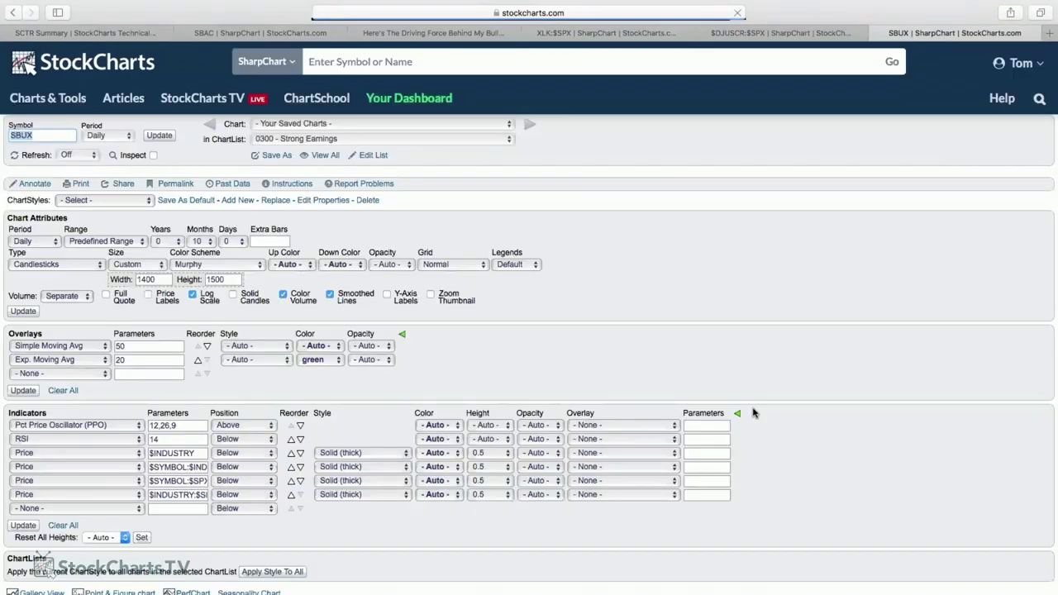
scroll(752, 409, down, 15)
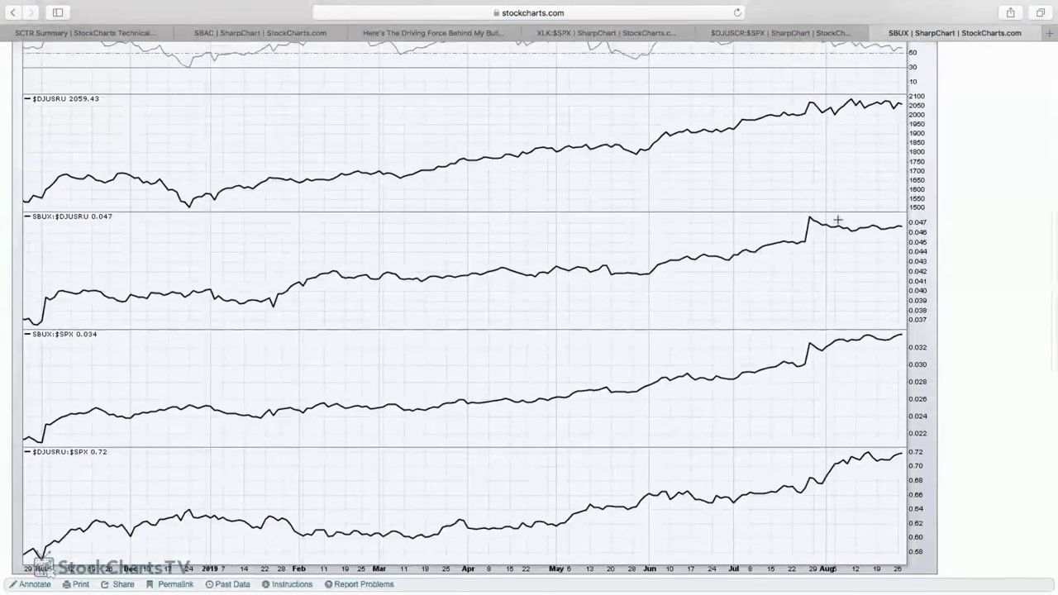
scroll(808, 315, down, 3)
scroll(808, 315, up, 3)
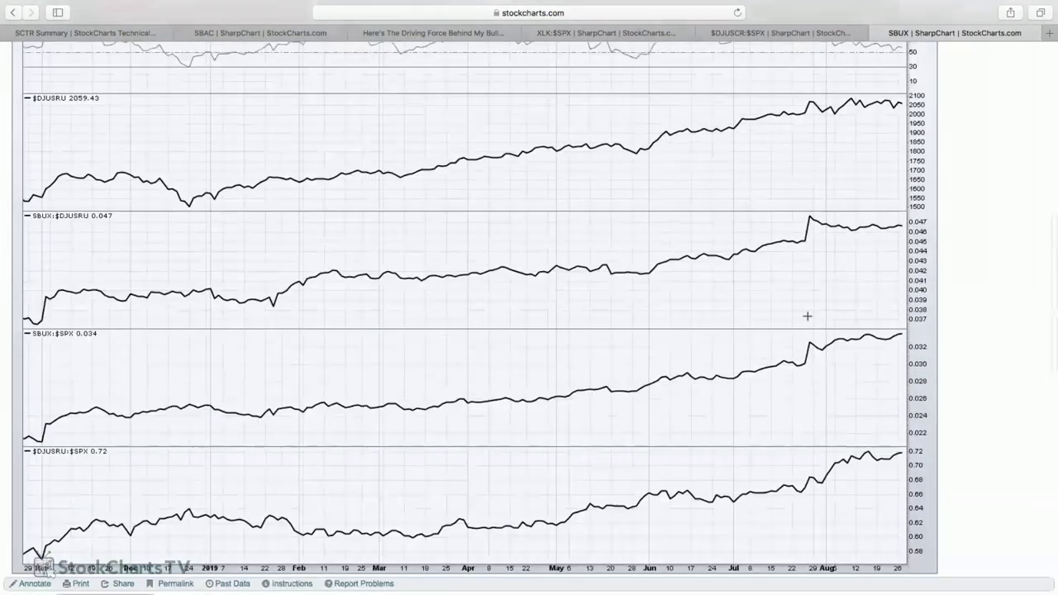
Load the SHAK daily chart and review its price along with the SHAK:$DJUSRU, SHAK:$SPX and $DJUSRU:$SPX panels
text(shak)
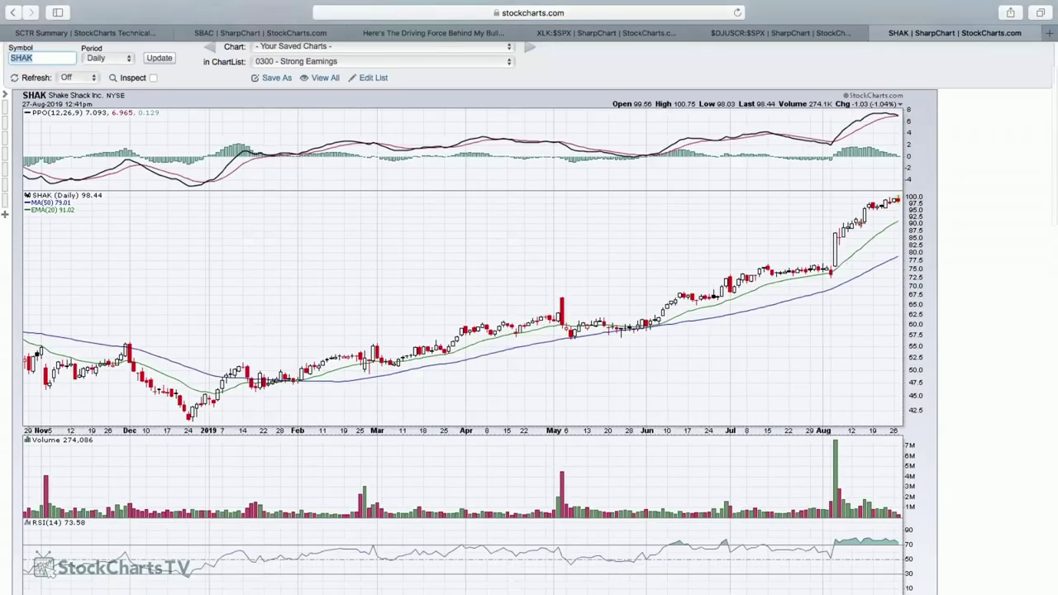
scroll(837, 234, down, 10)
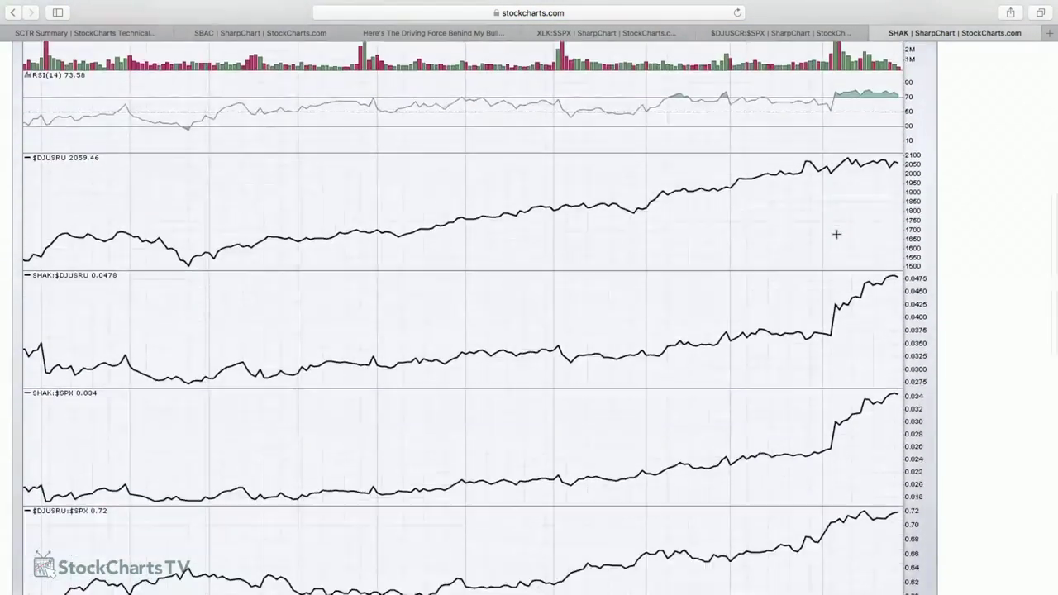
scroll(836, 295, down, 4)
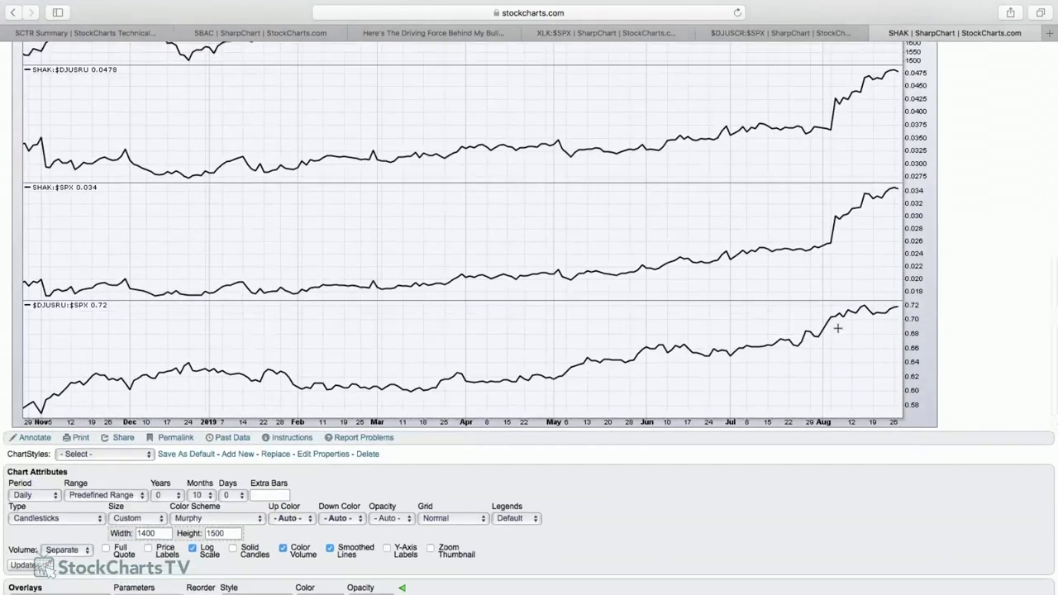
scroll(838, 329, up, 15)
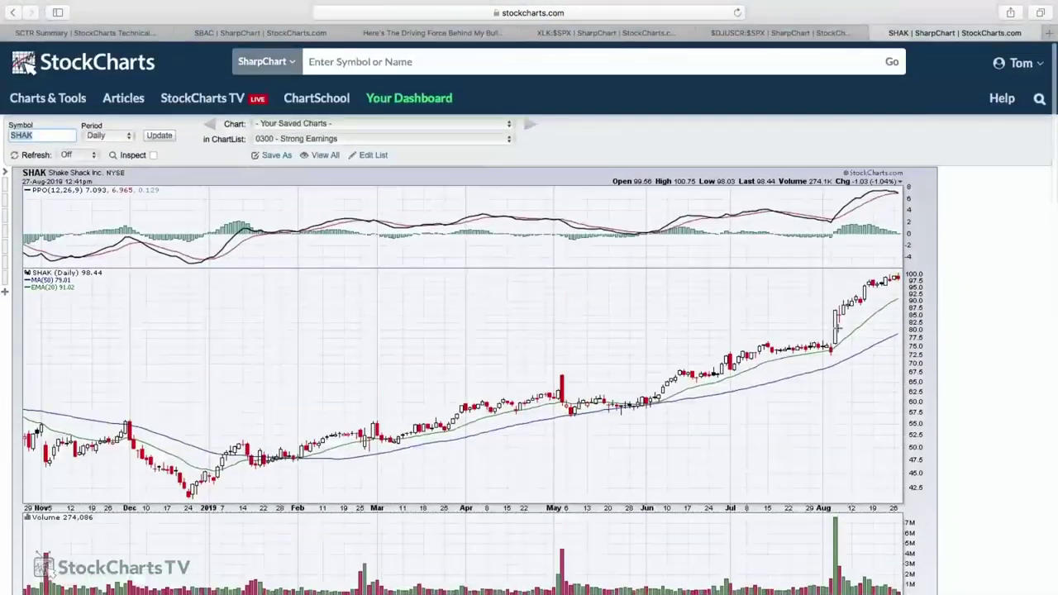